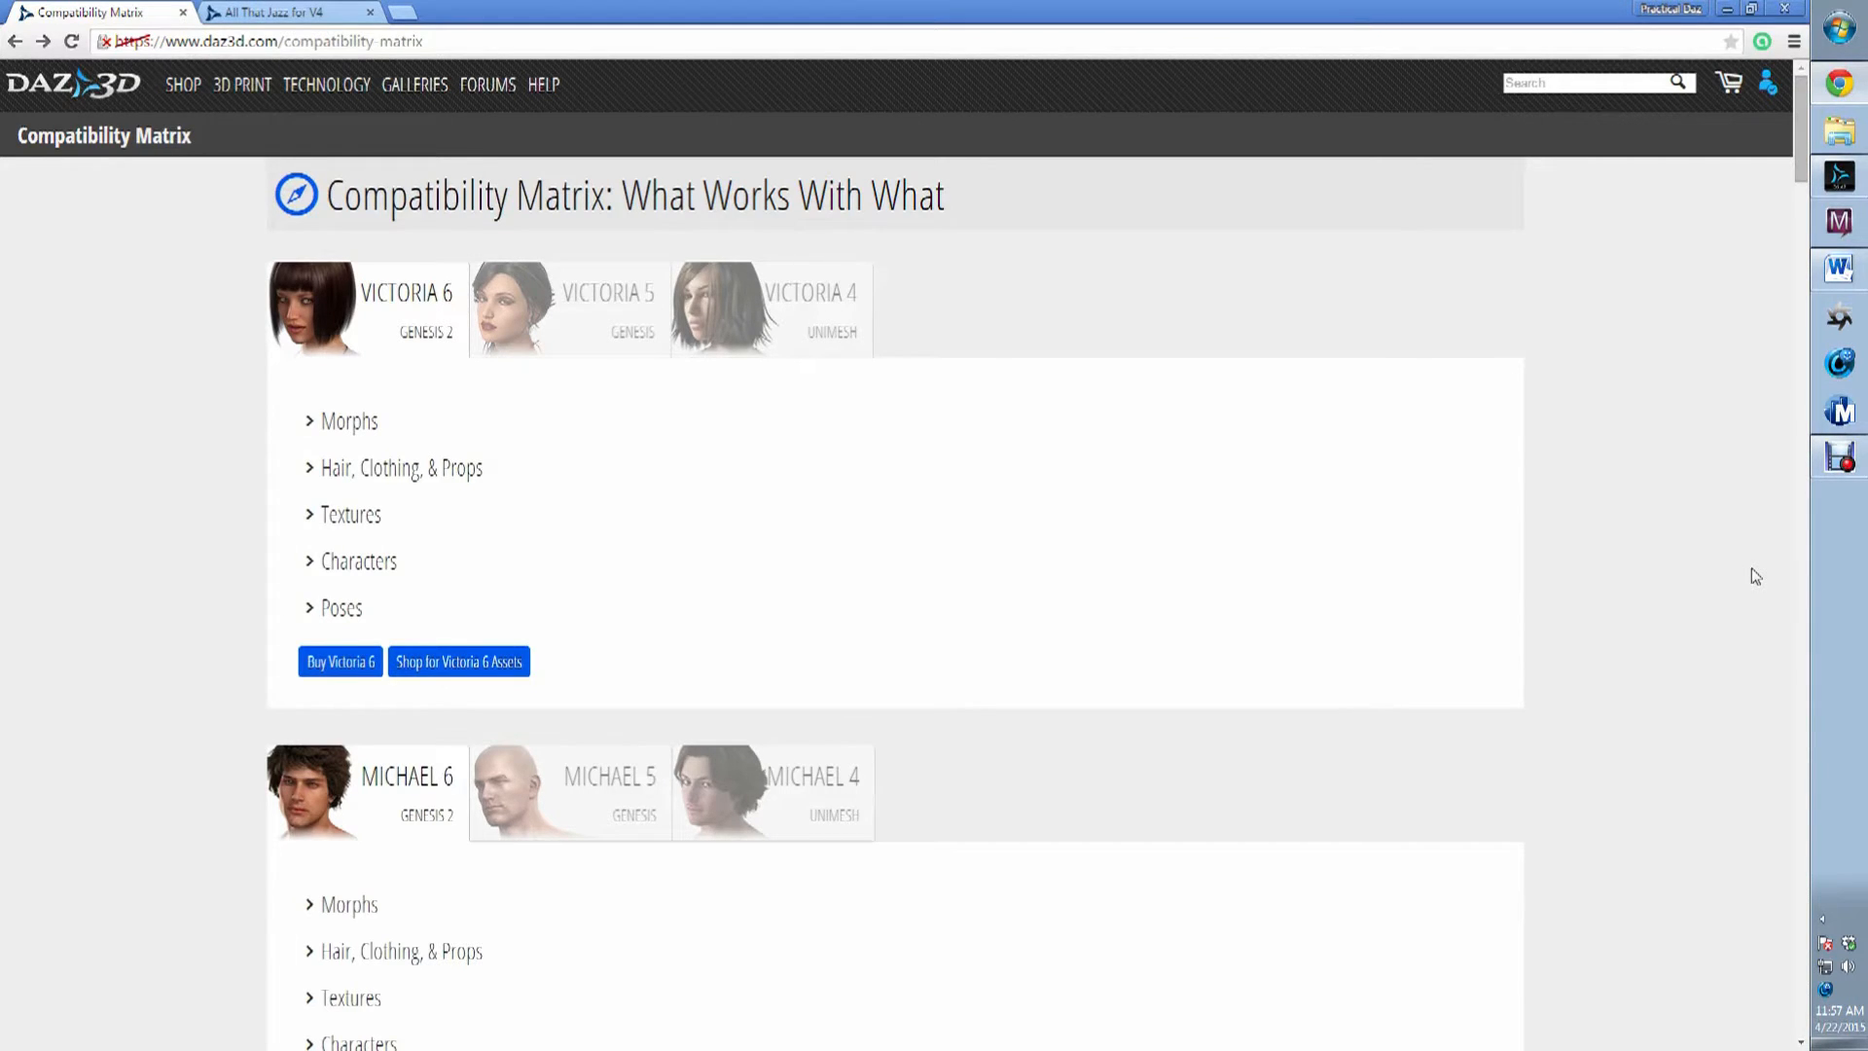
Examine the Compatibility Matrix entries for Victoria 6, Victoria 5 and Victoria 4.
left_click_drag(334, 196, 954, 208)
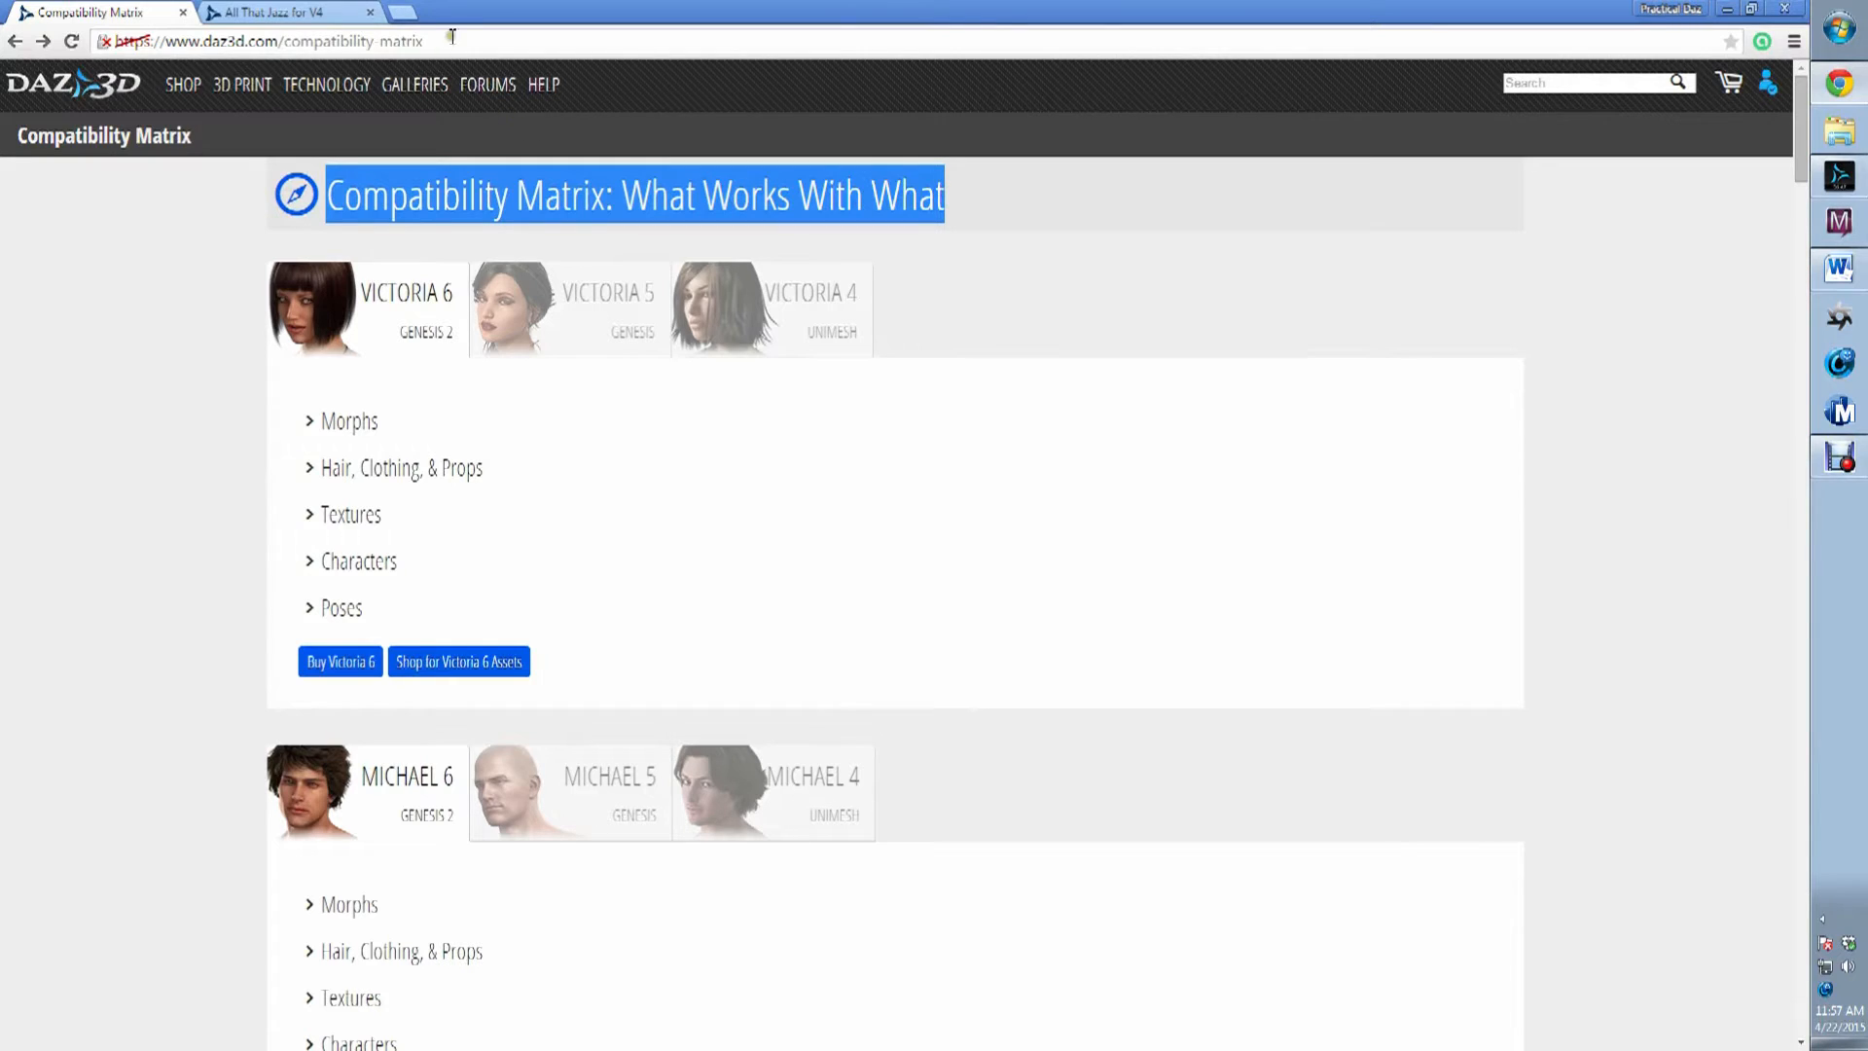
left_click(978, 206)
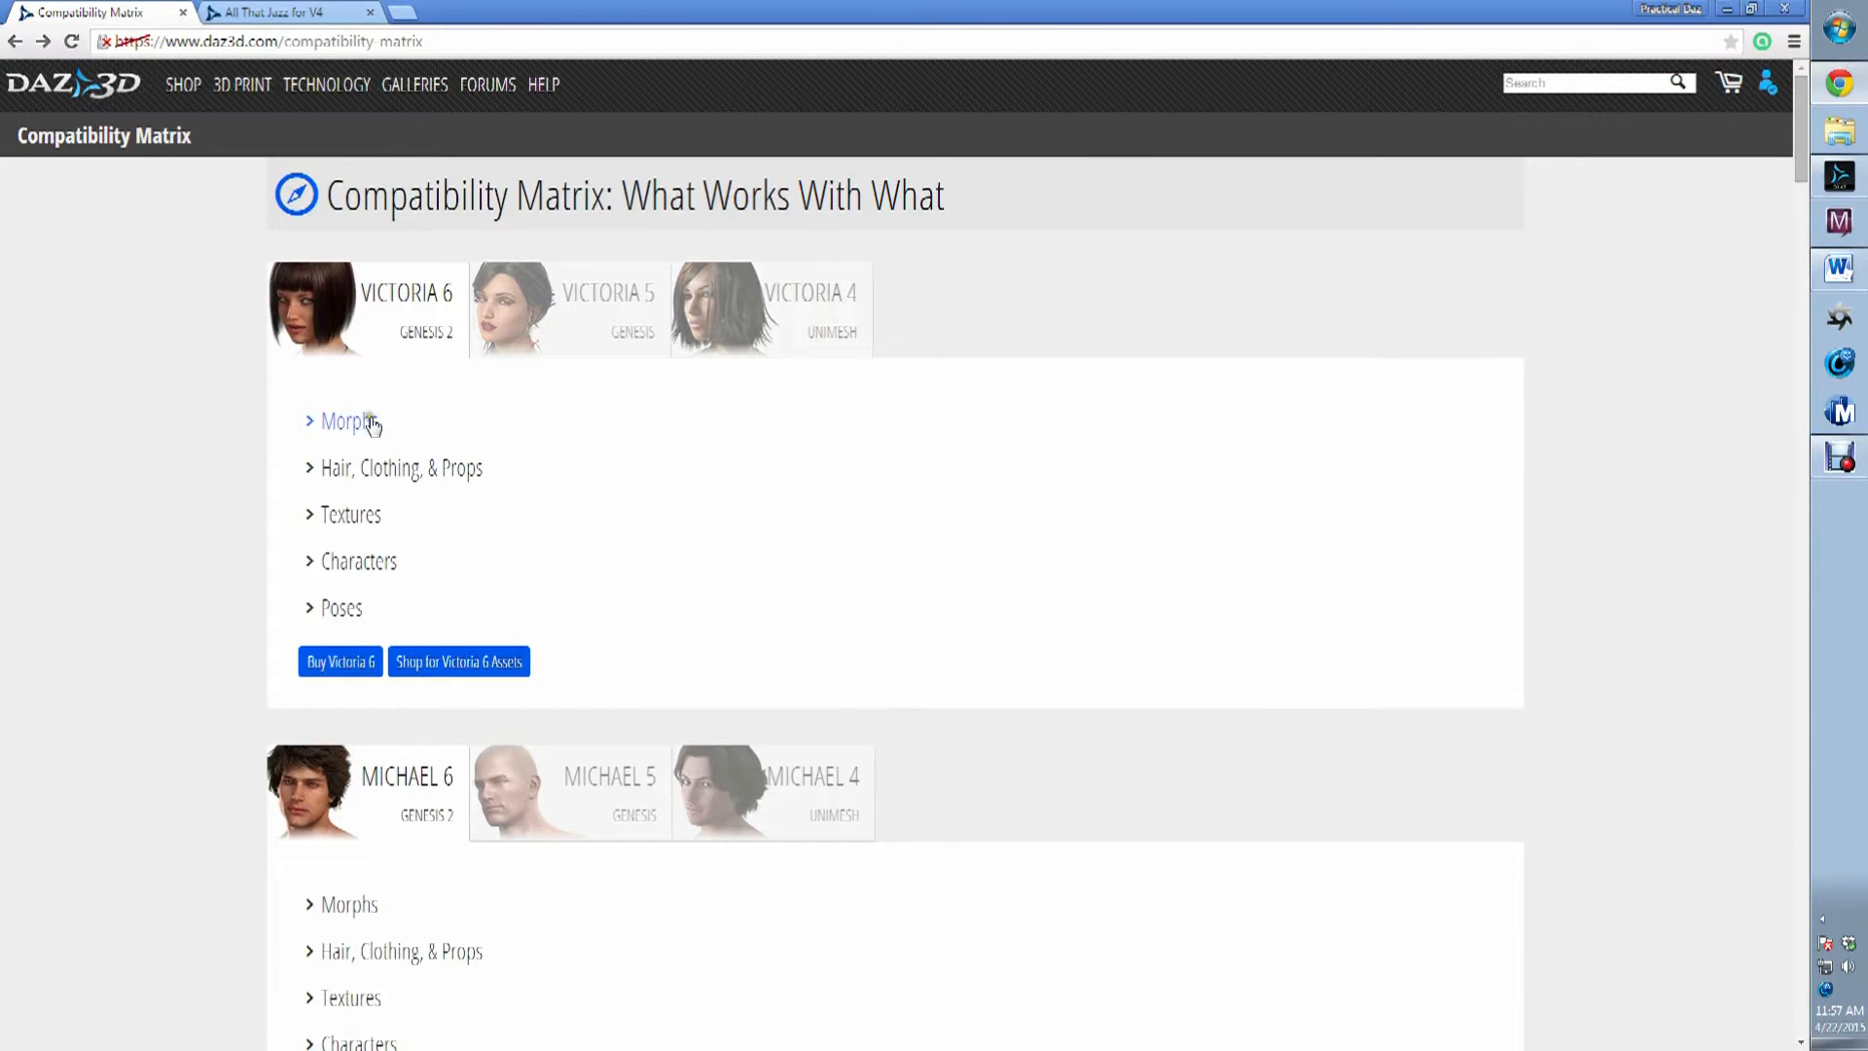
left_click(556, 347)
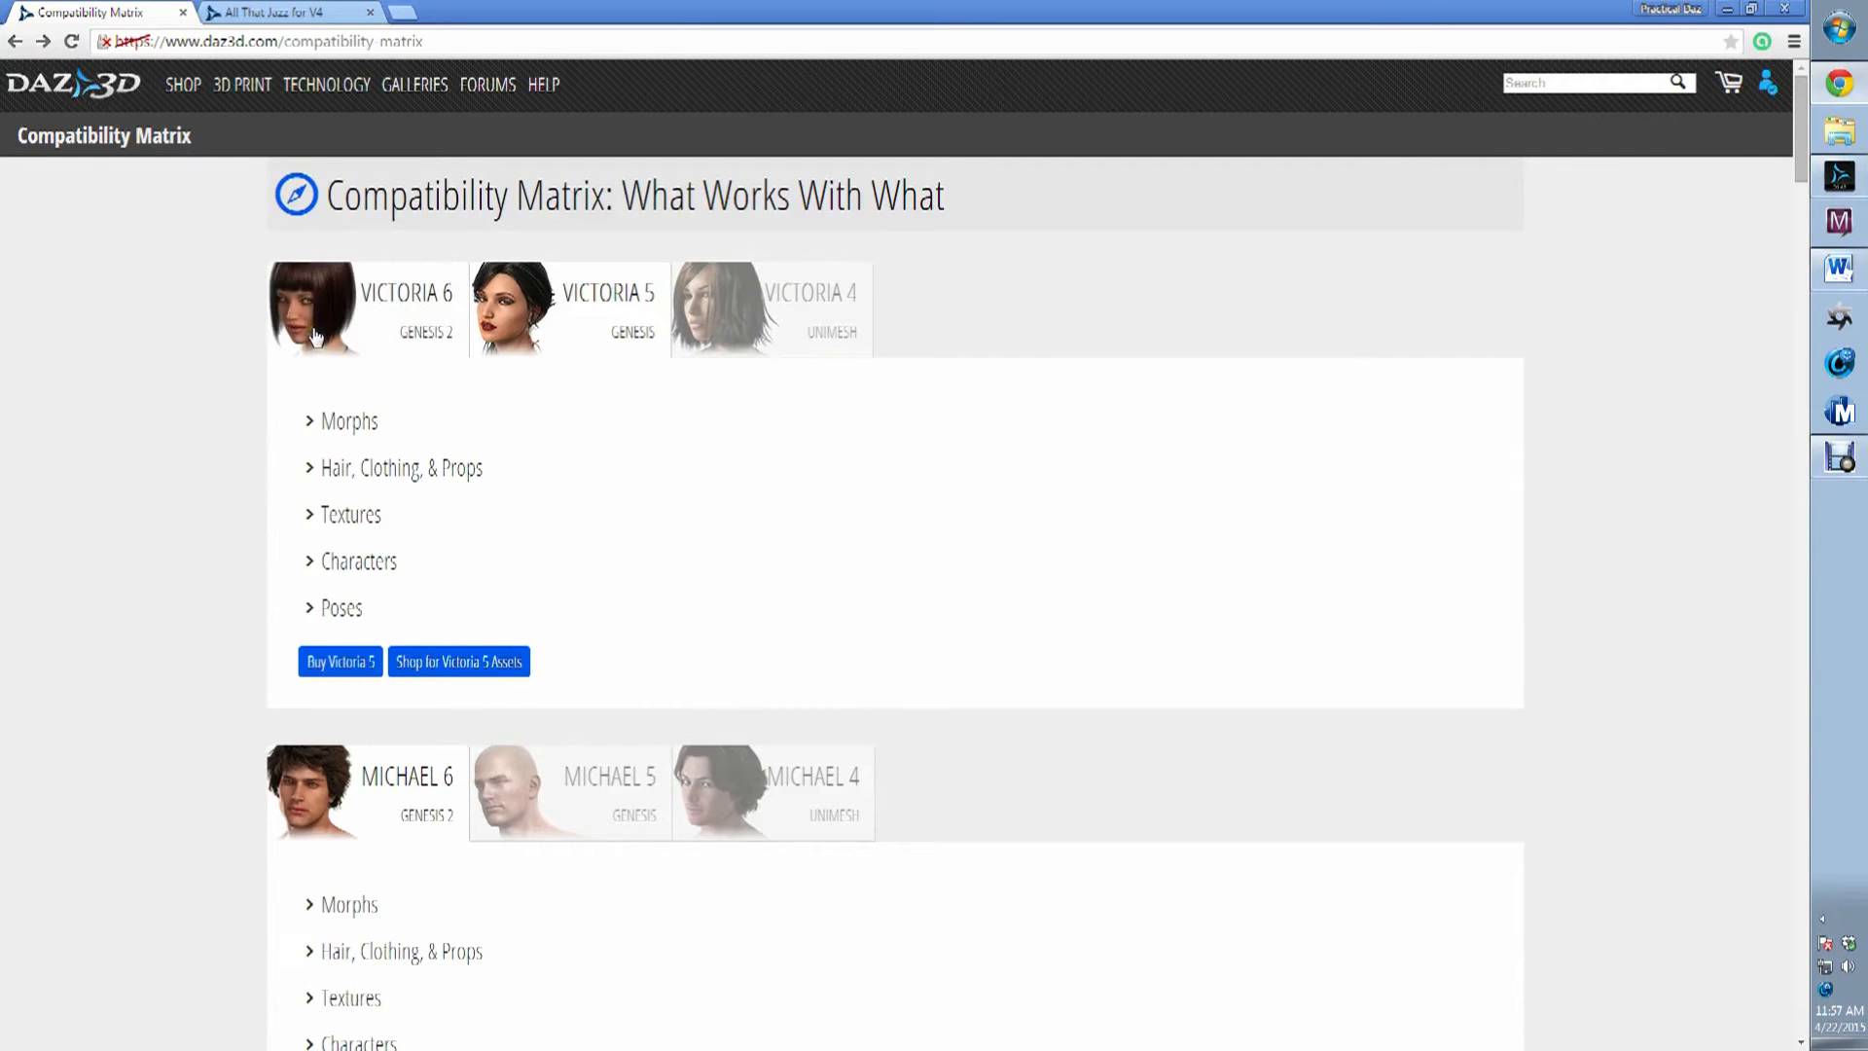
left_click(779, 327)
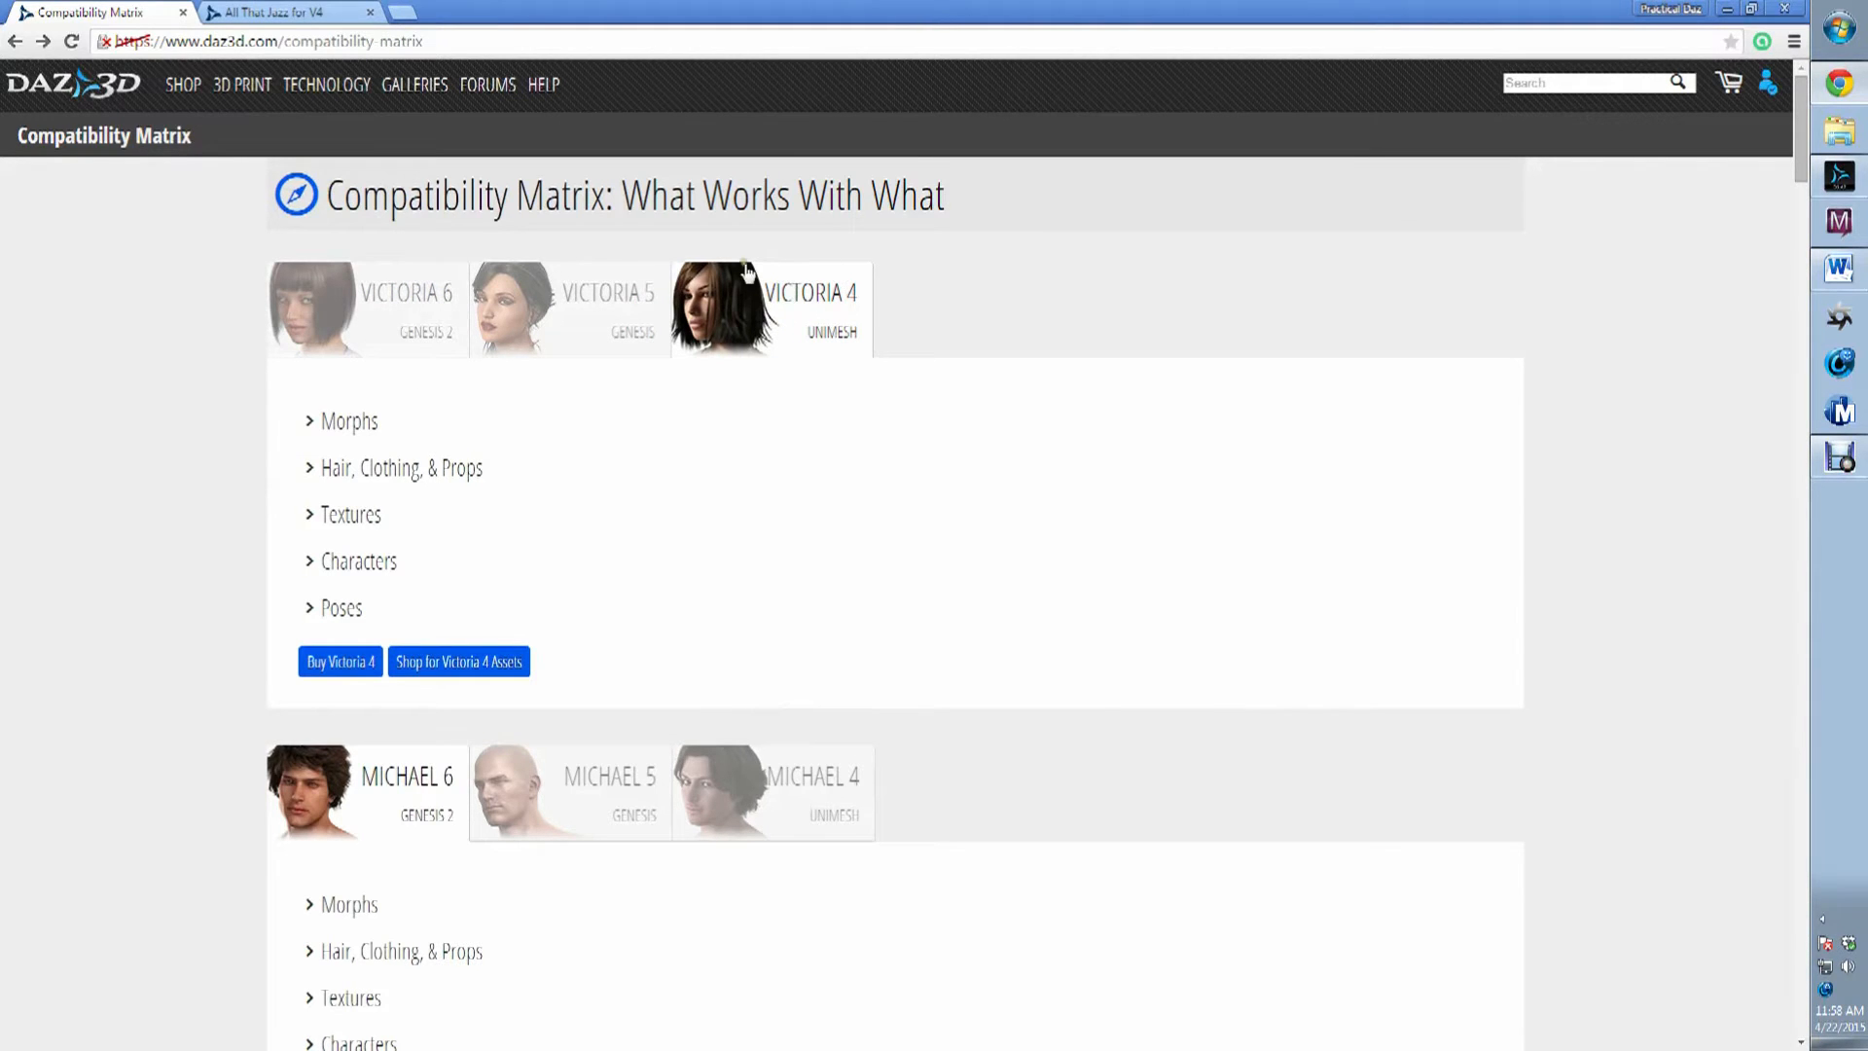
Check the compatible figures listed on the All That Jazz for V4 product page.
left_click(329, 12)
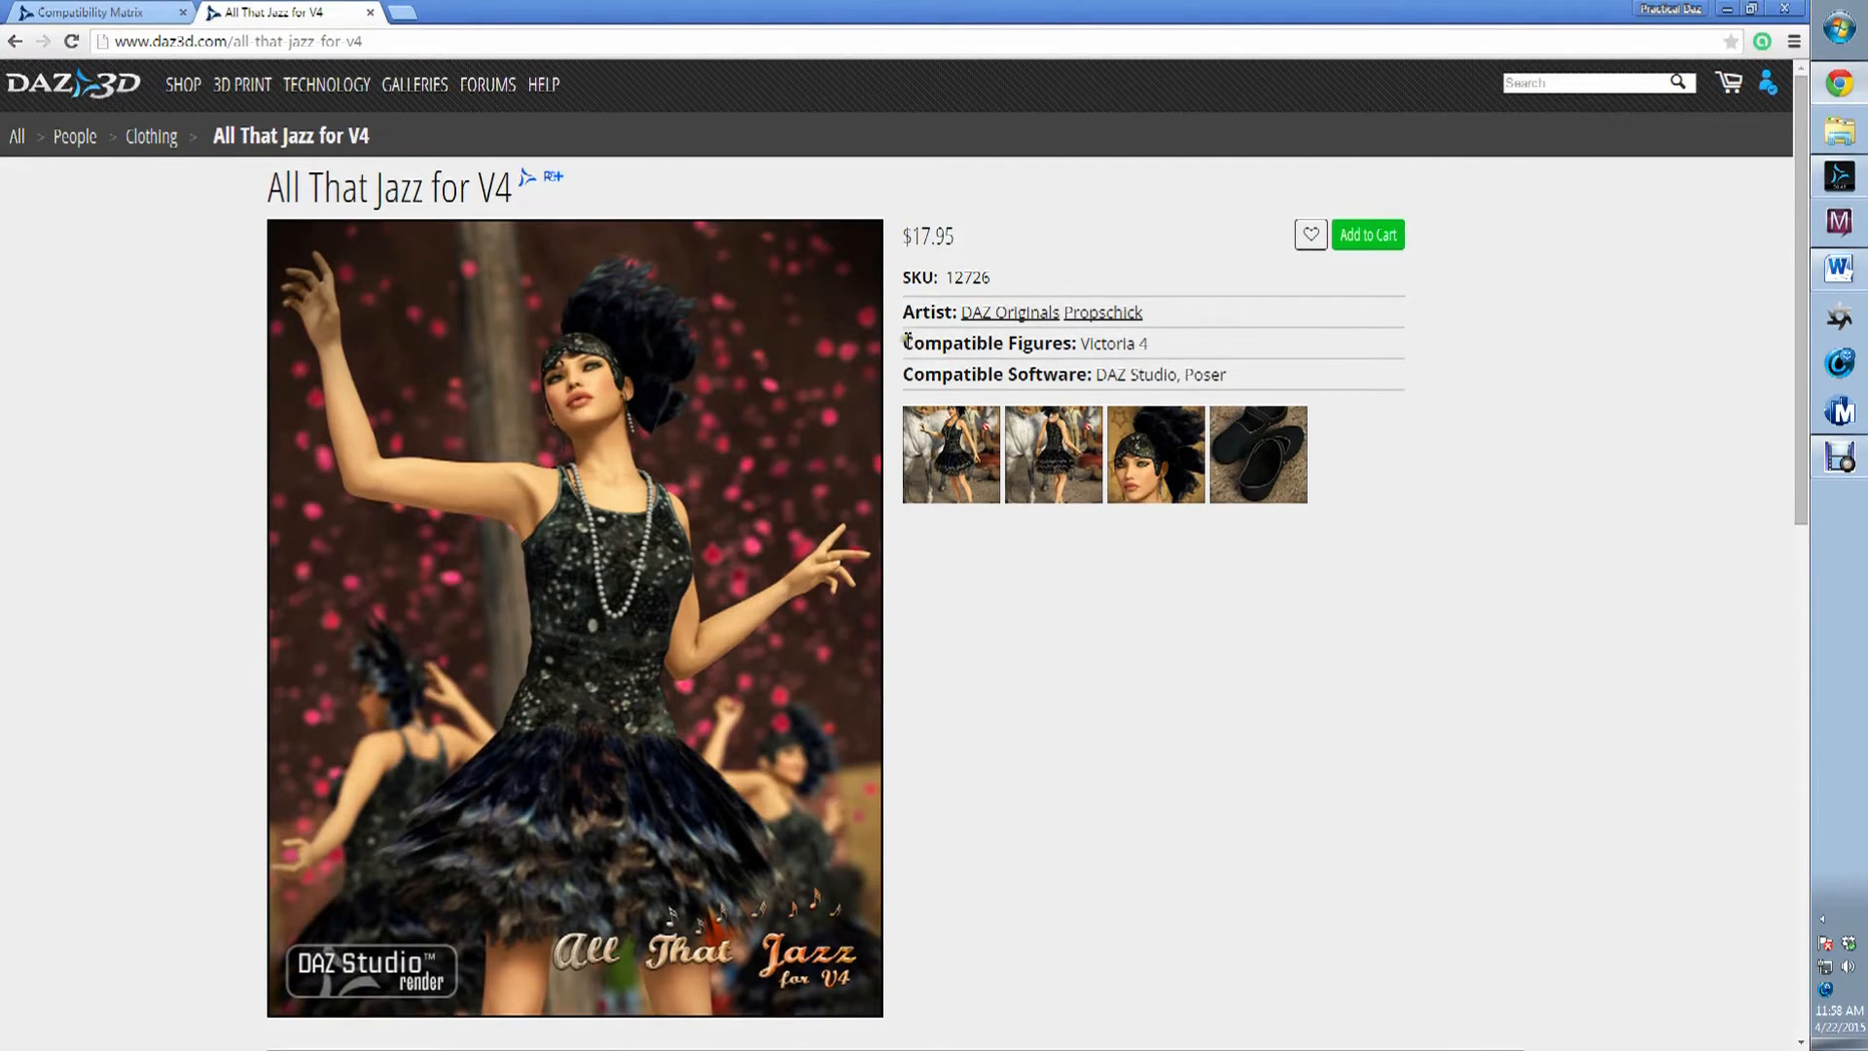
left_click_drag(903, 342, 1167, 349)
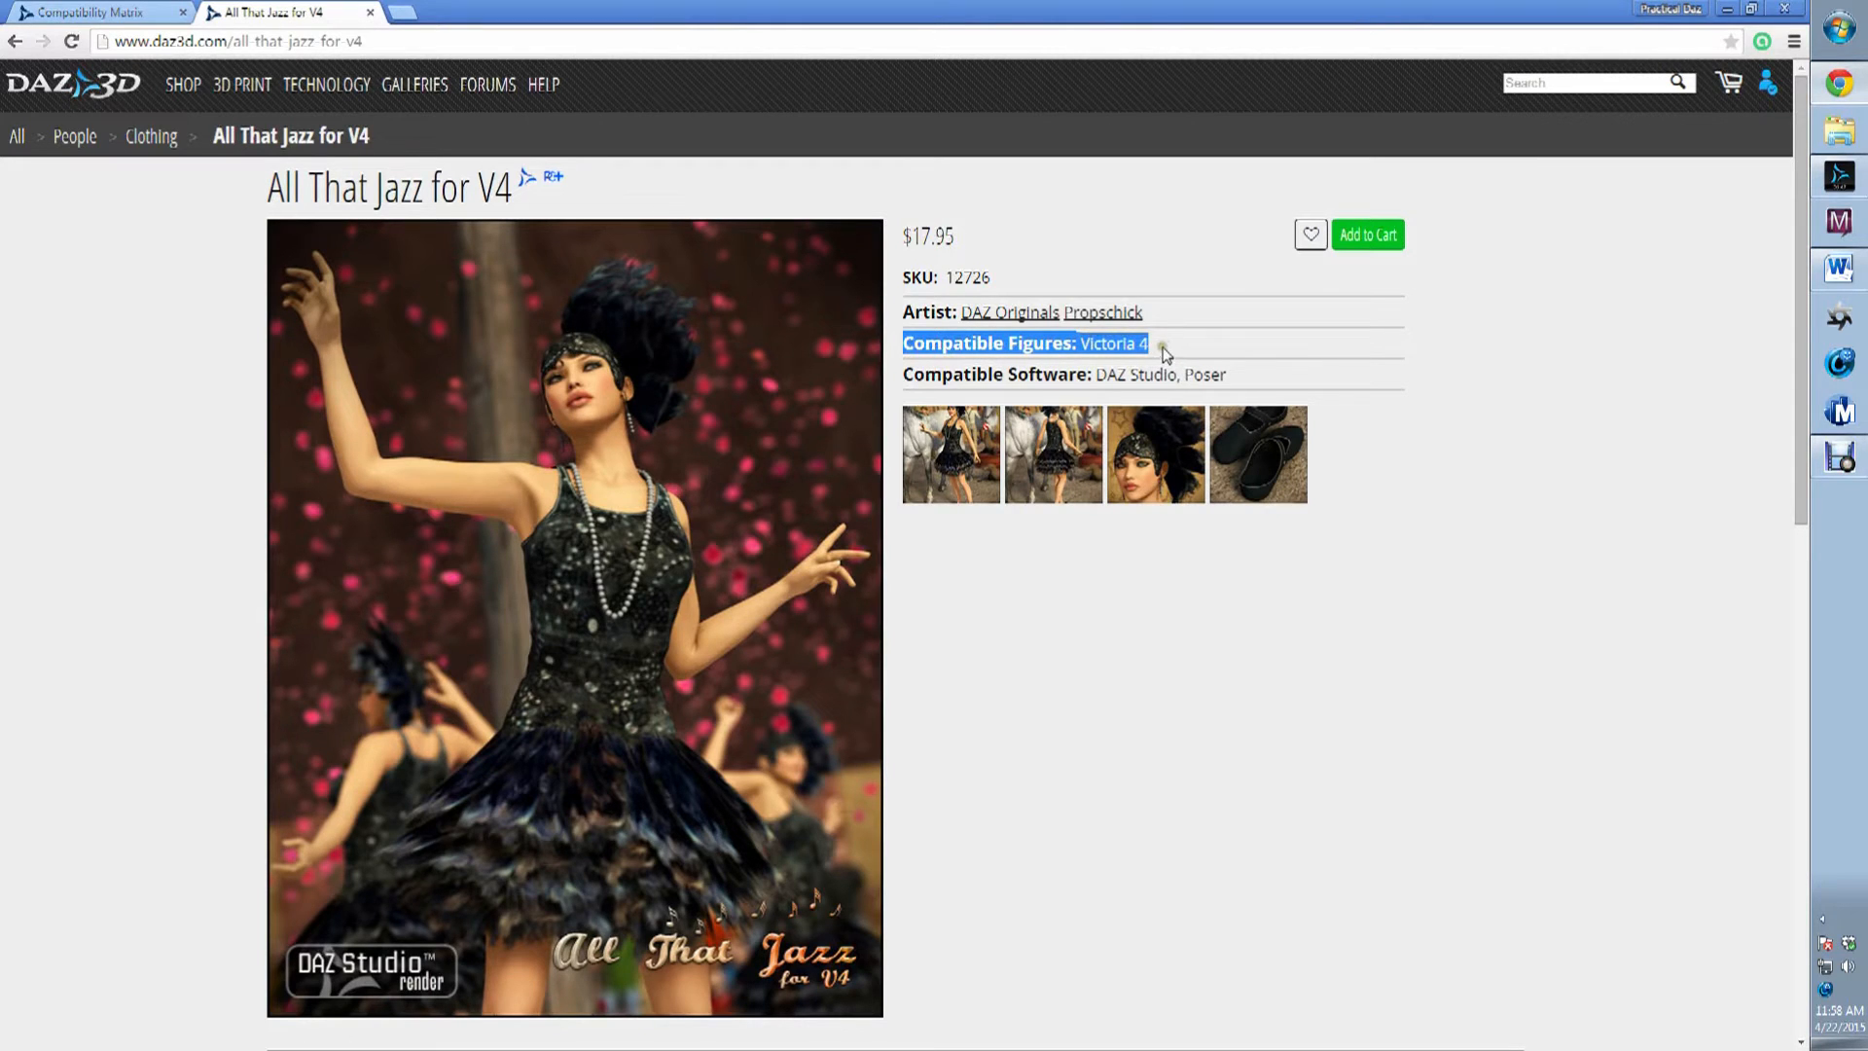
left_click(1162, 346)
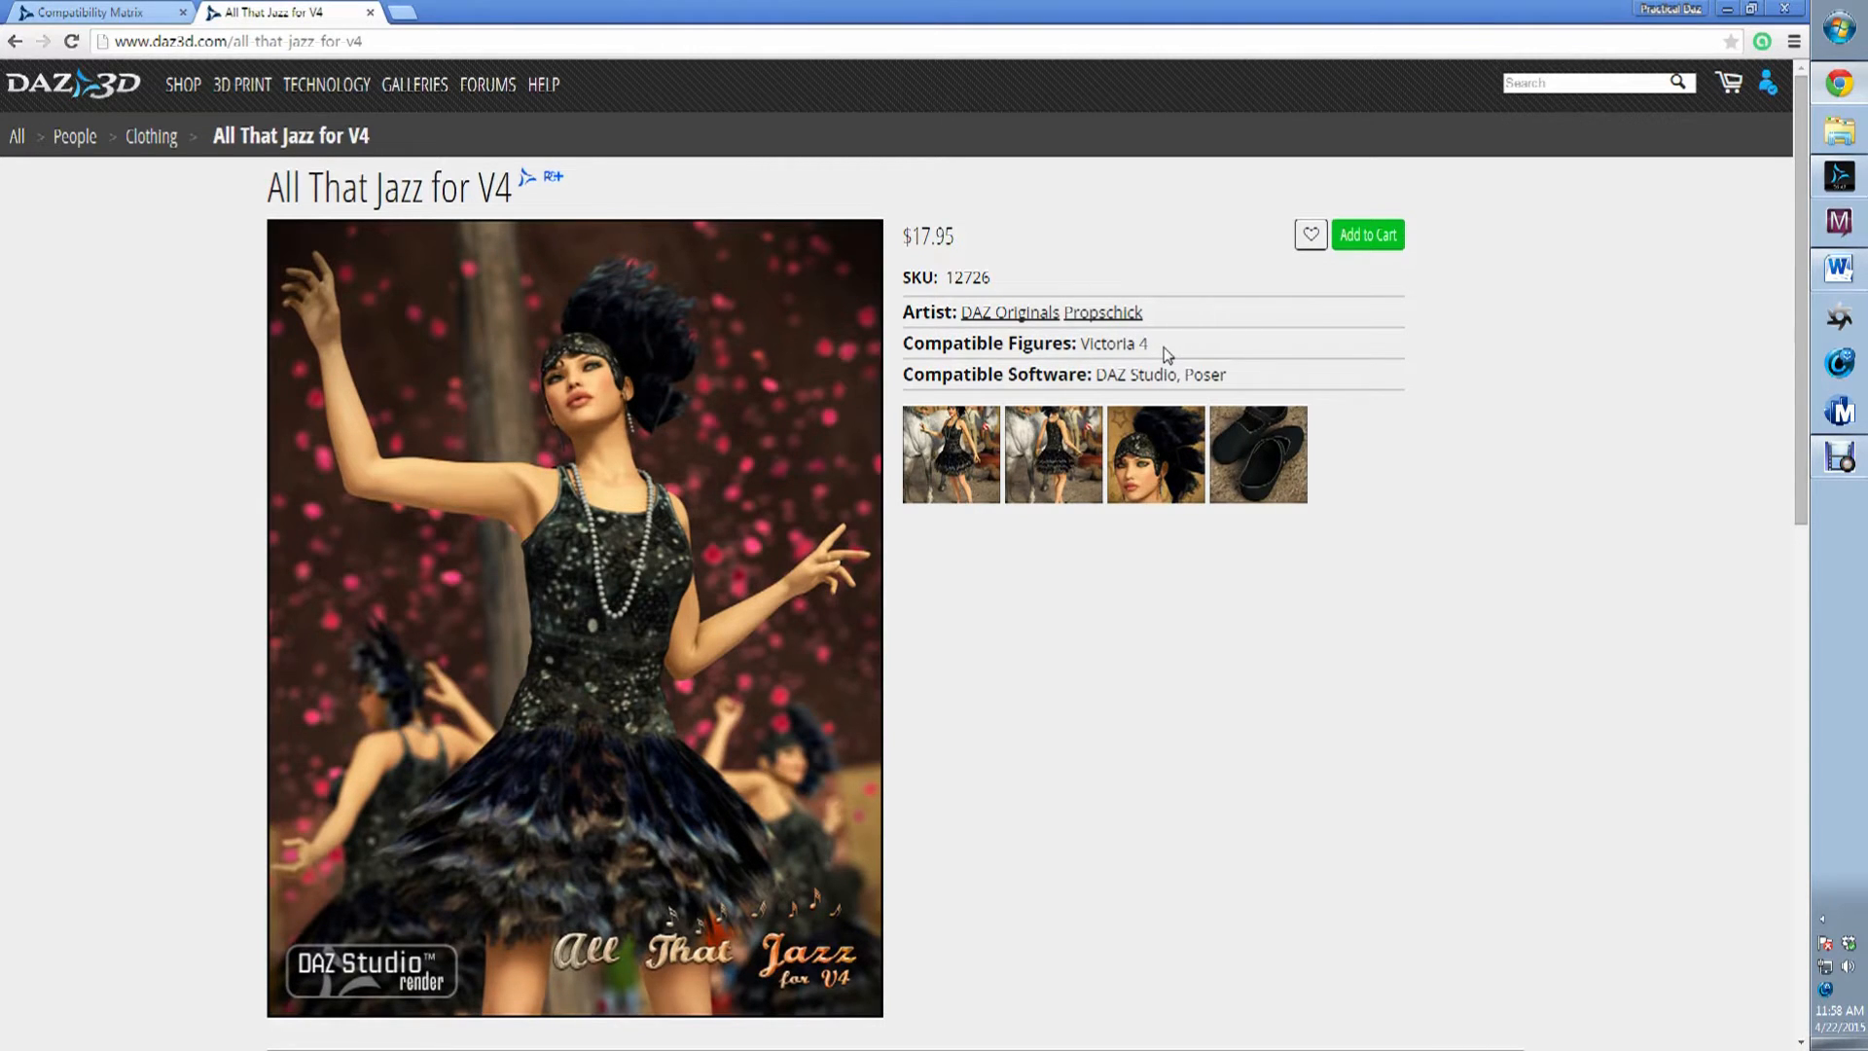
Switch to DAZ Studio and select the Michael 6 figure in the scene.
left_click(1839, 176)
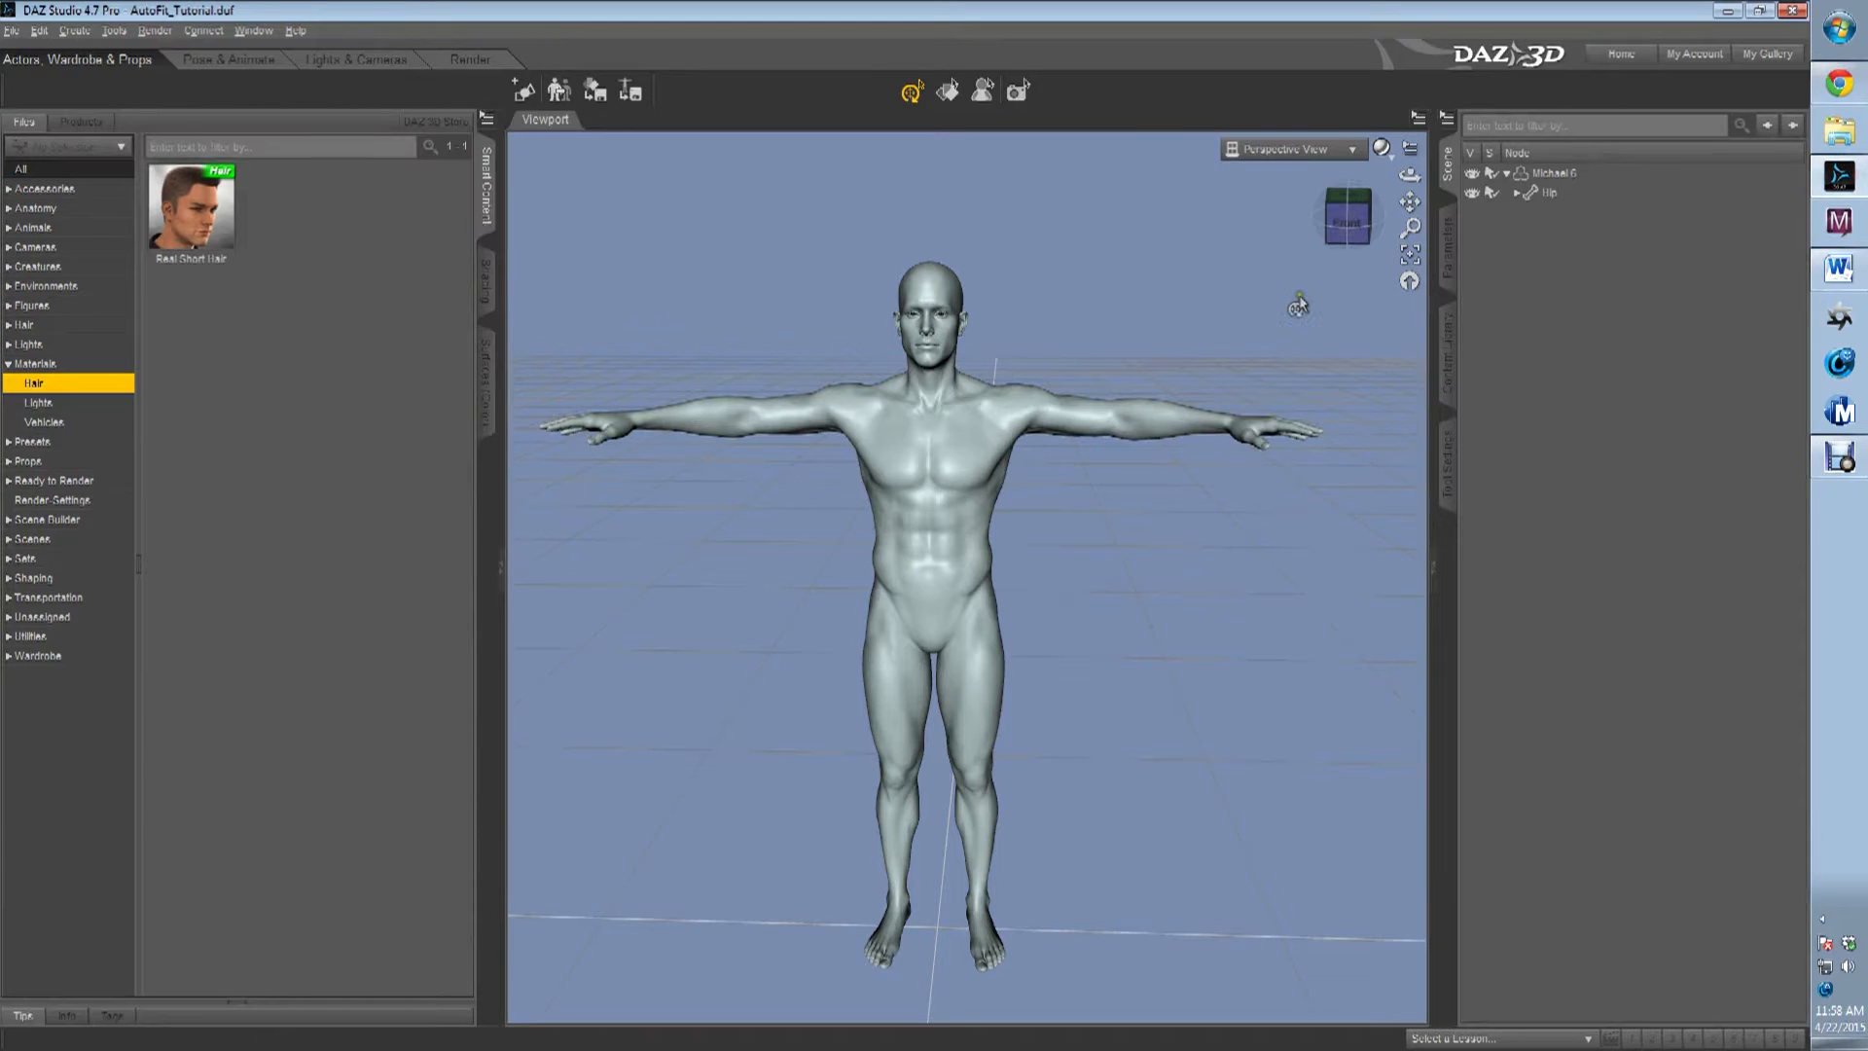
left_click_drag(1348, 218, 1243, 249)
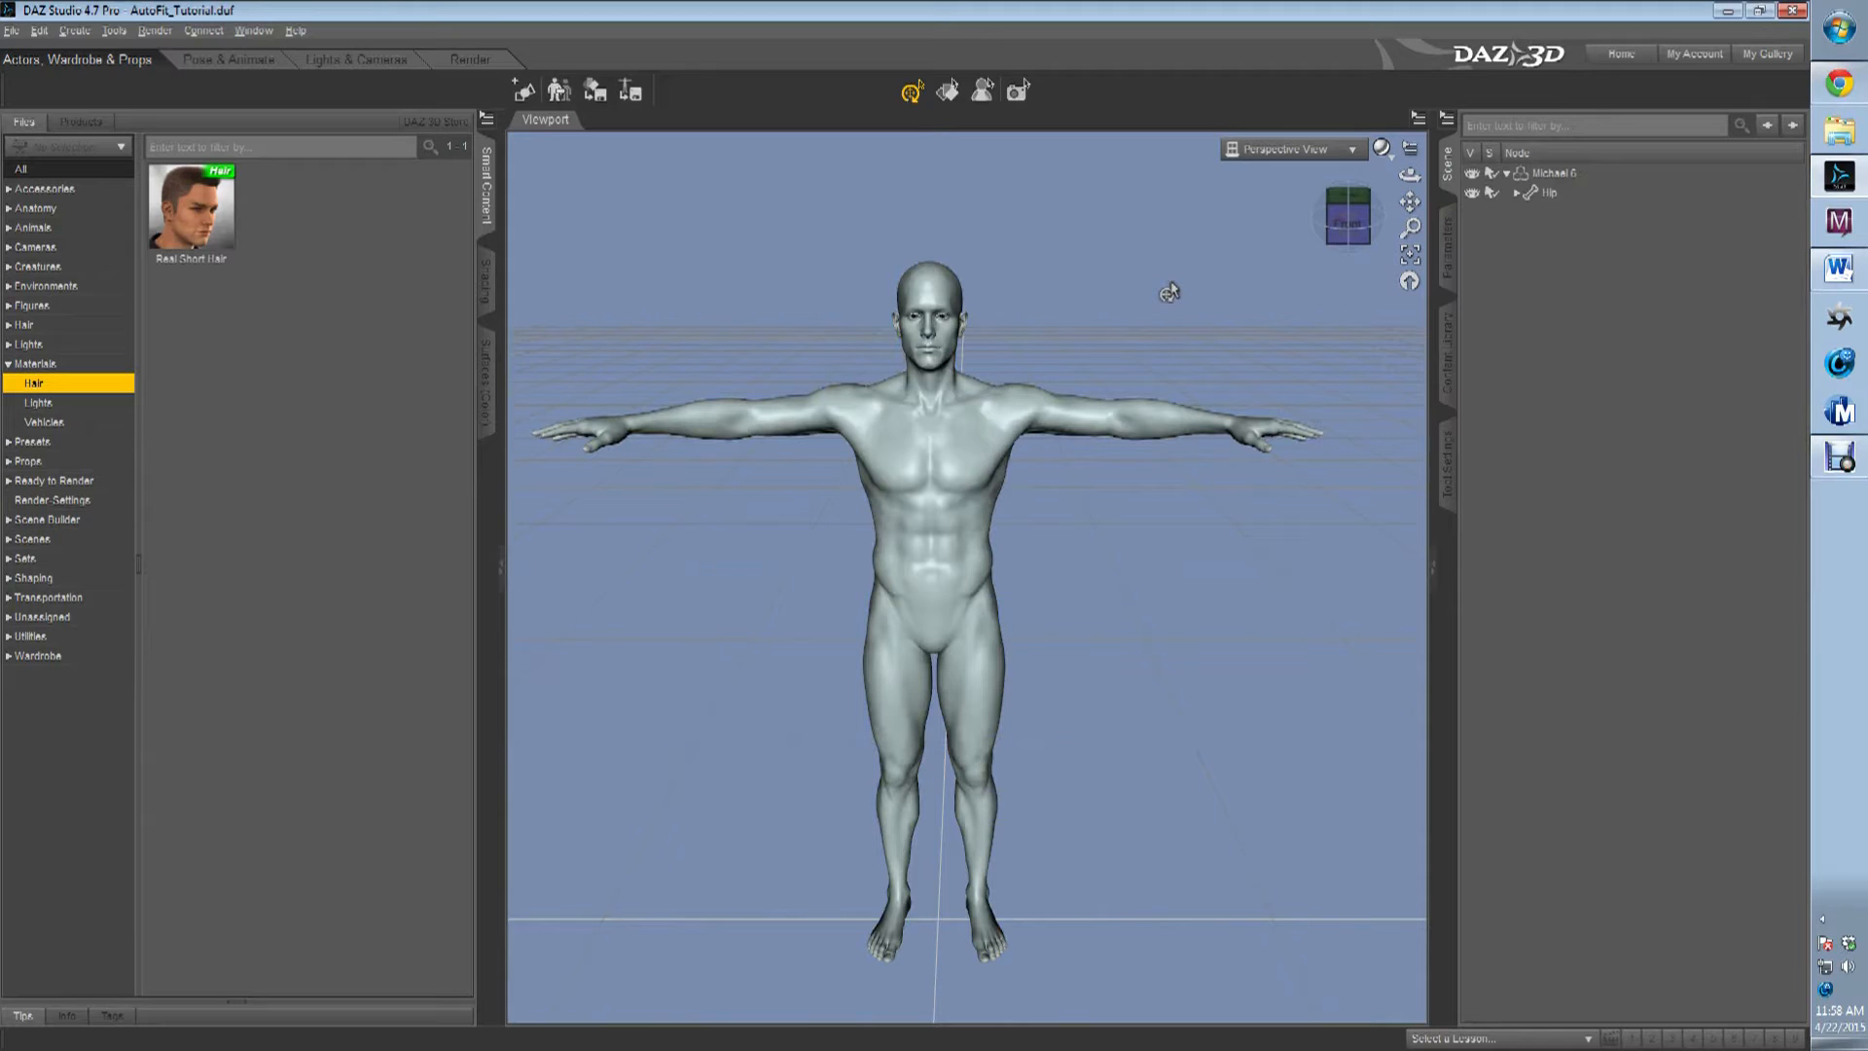
left_click(935, 394)
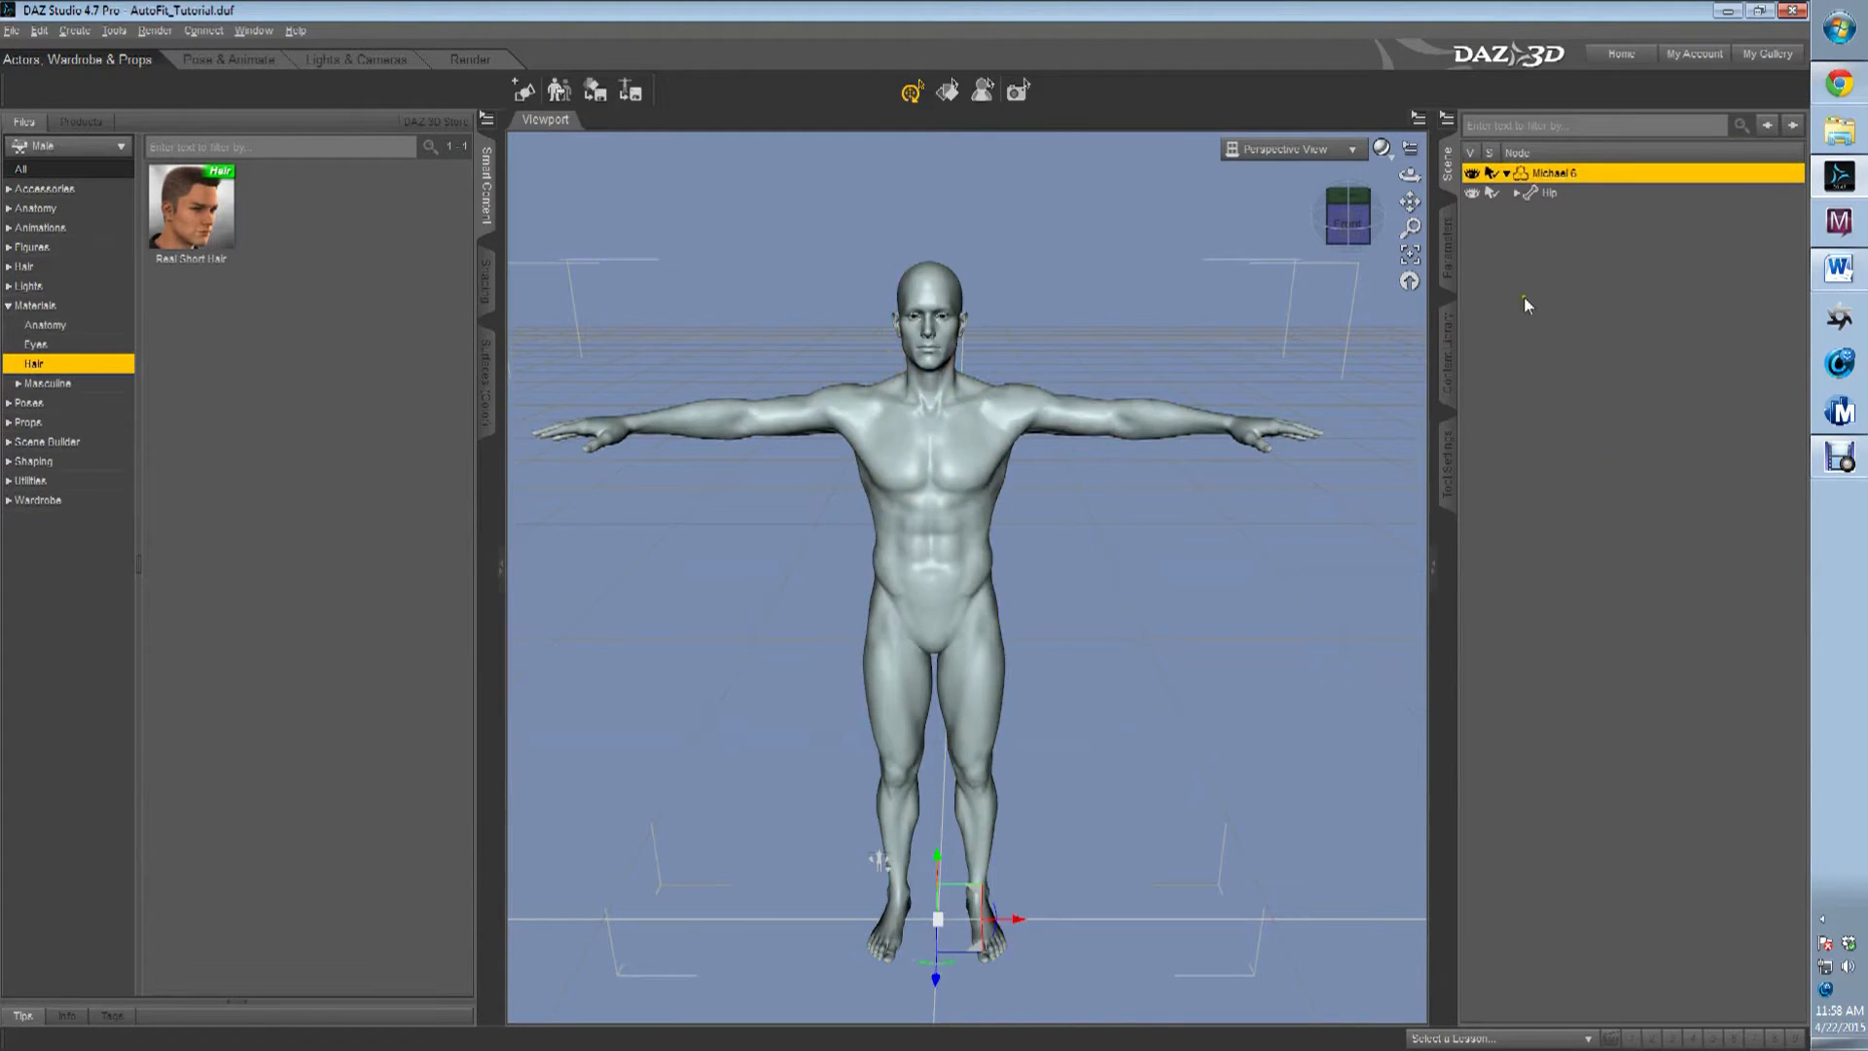
Show the installed products filed under the letter G in the content library.
left_click(1449, 348)
left_click_drag(1693, 282, 1524, 311)
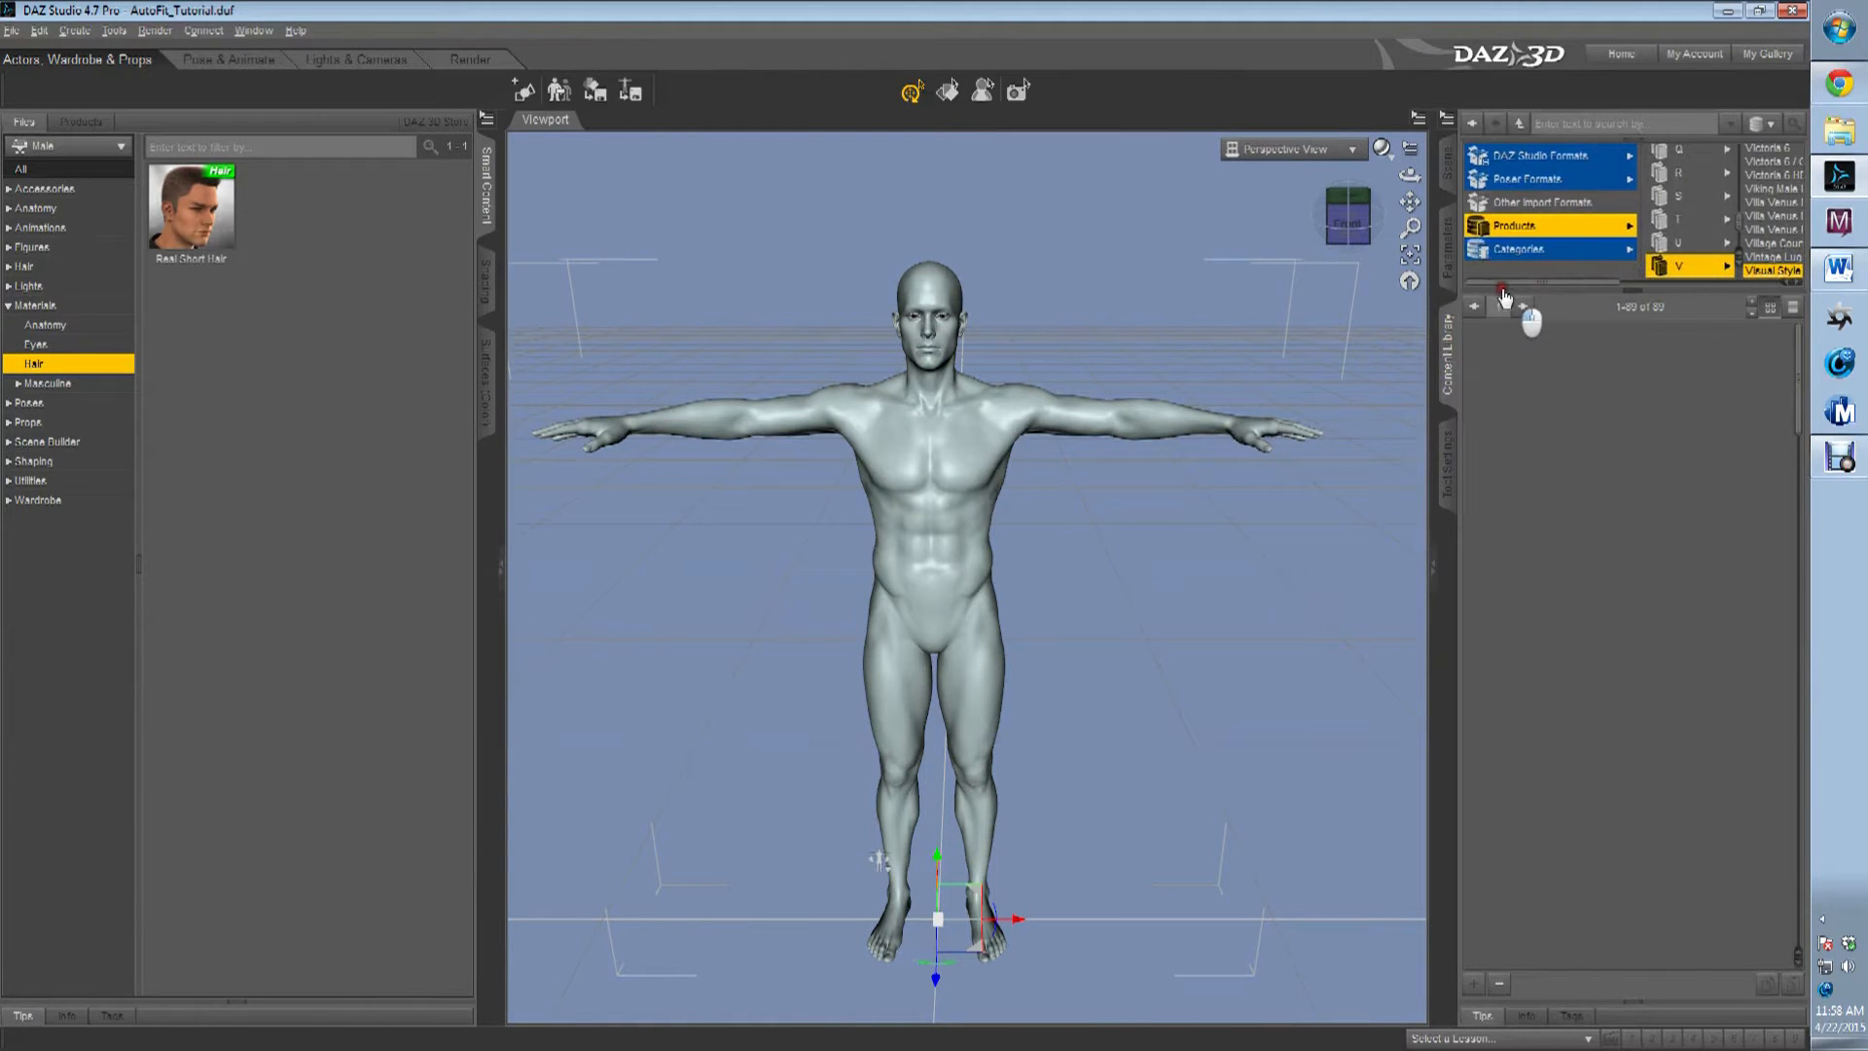
left_click(1525, 232)
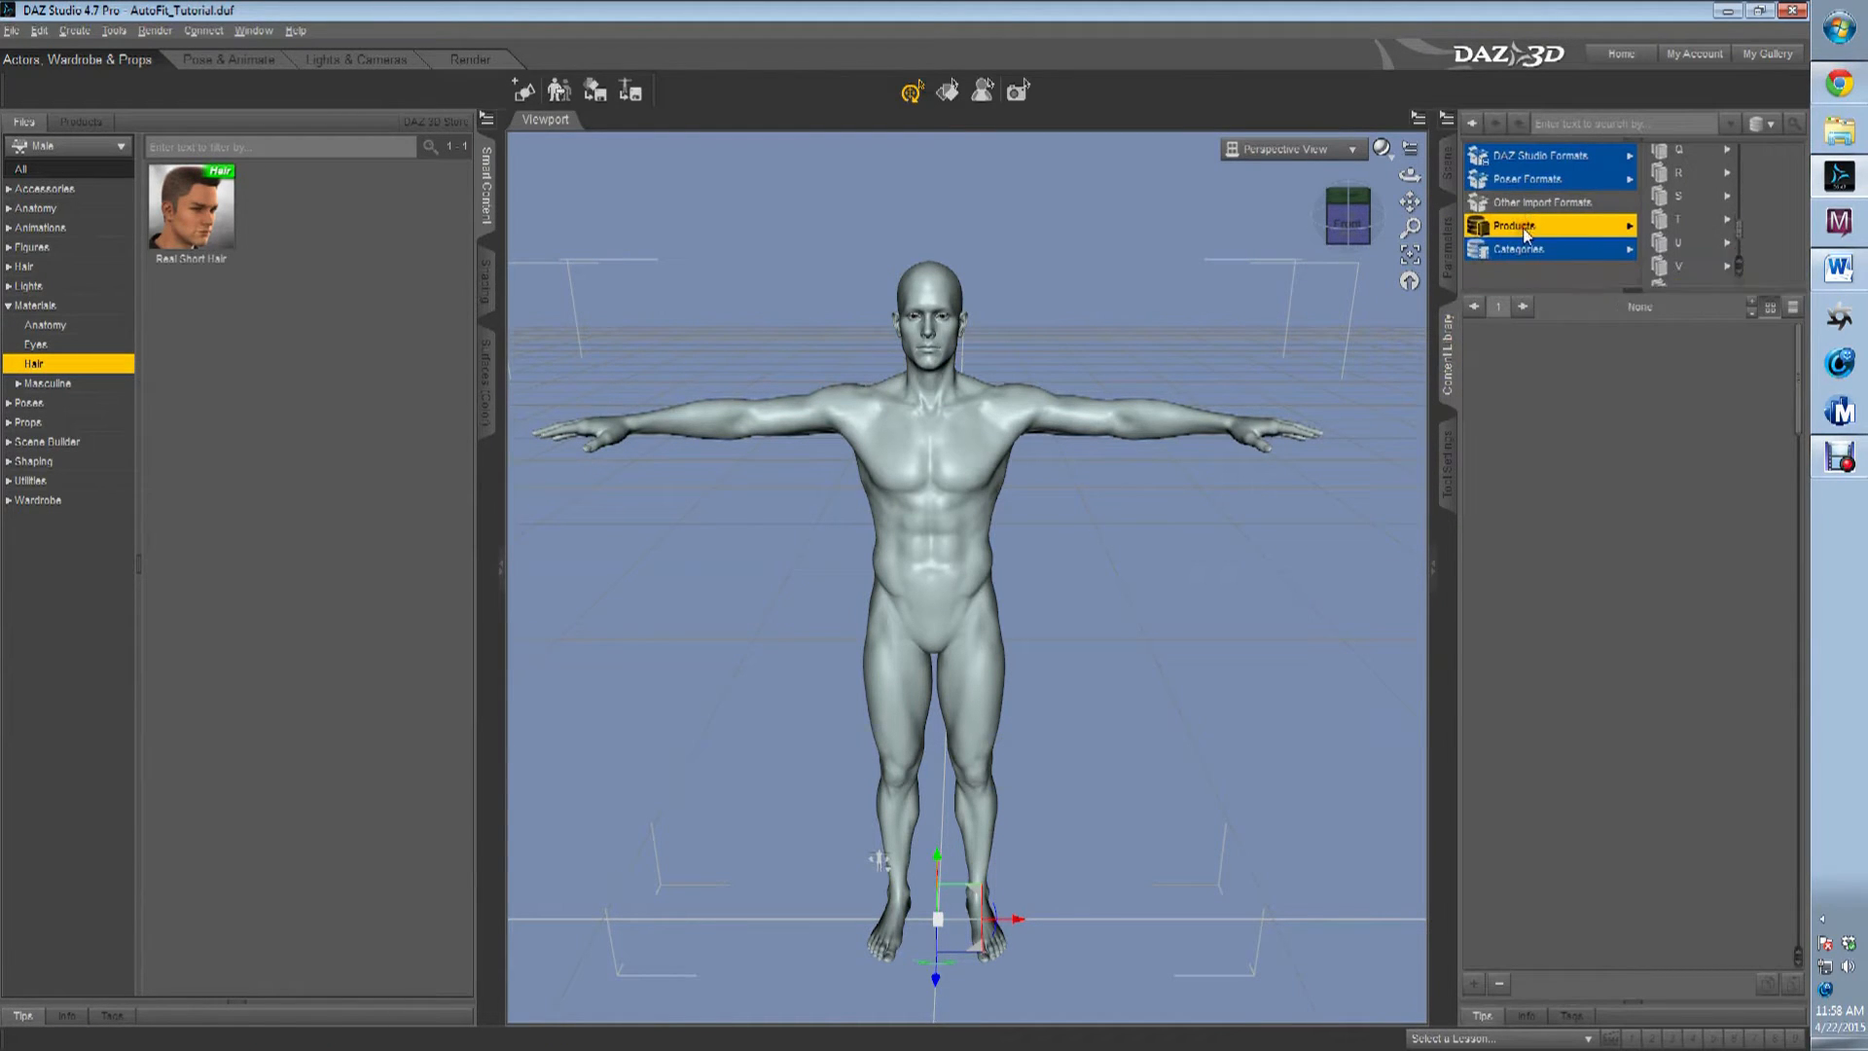
scroll(1683, 175, "up", 7)
scroll(1685, 198, "down", 3)
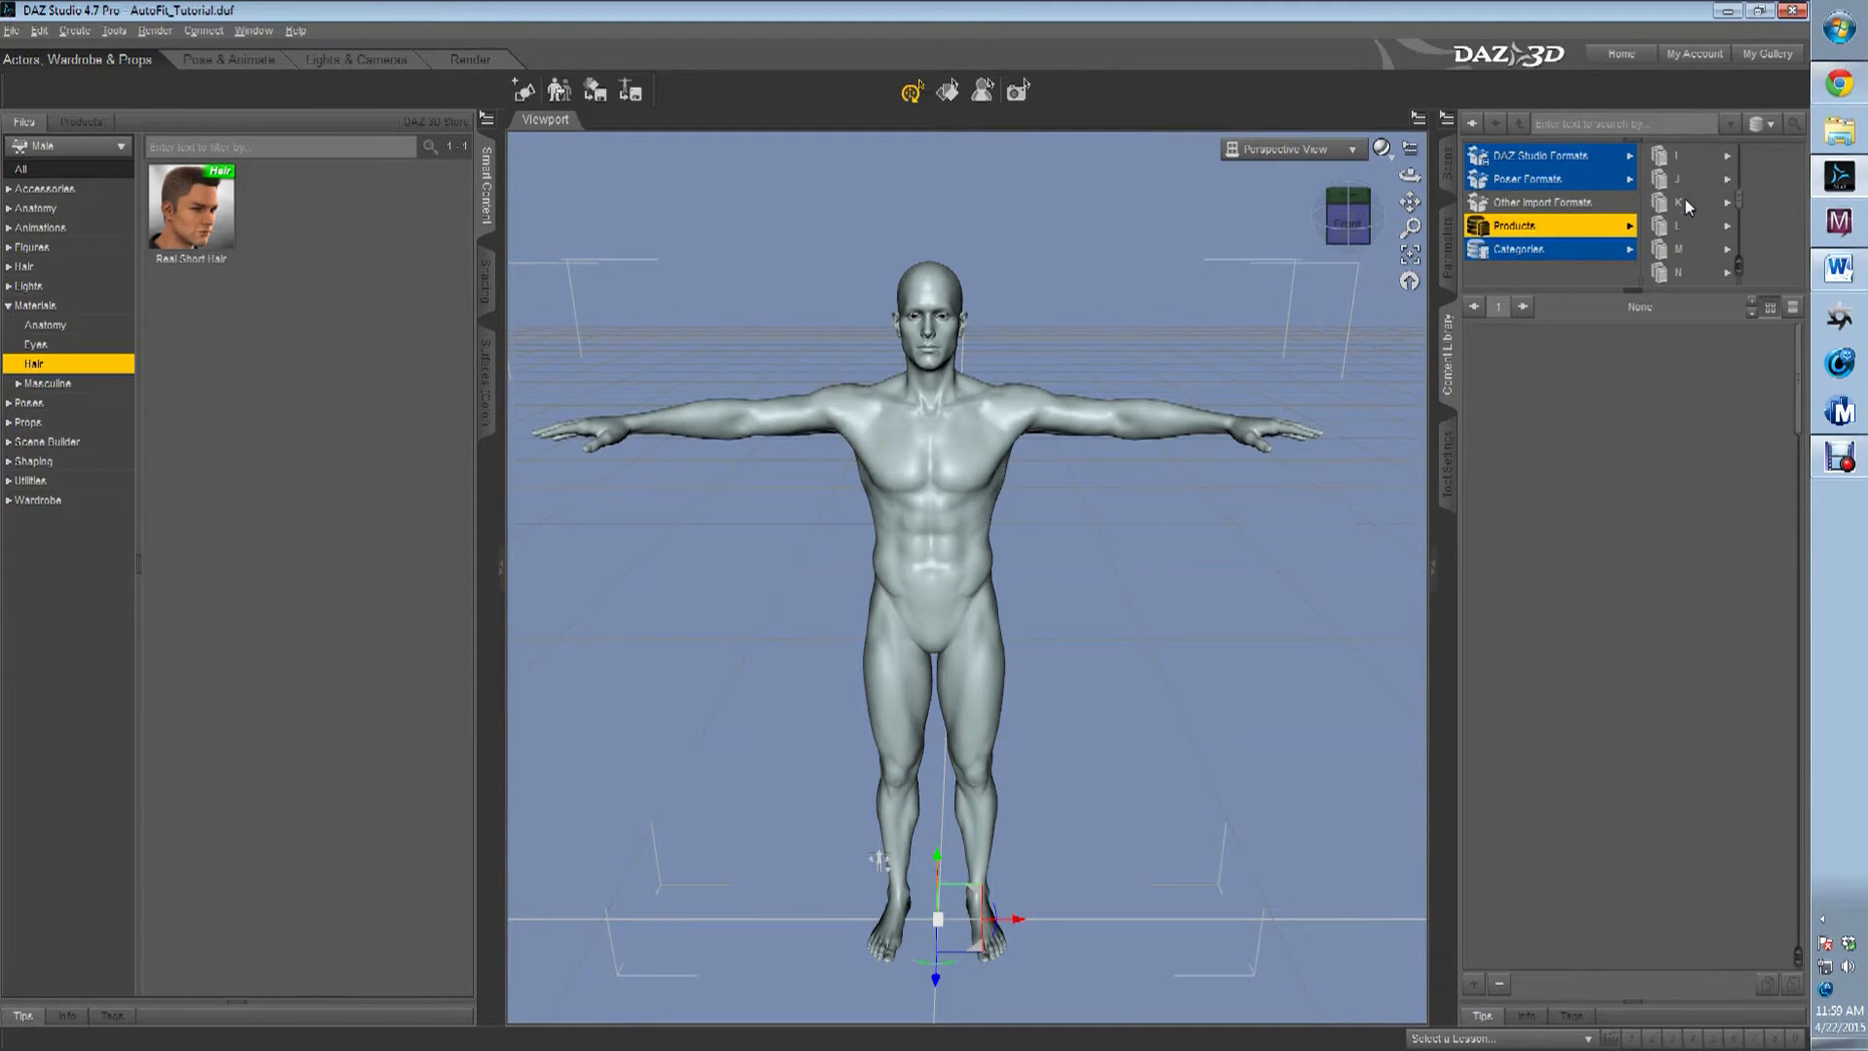
scroll(1689, 175, "down", 2)
scroll(1692, 183, "down", 2)
left_click(1690, 181)
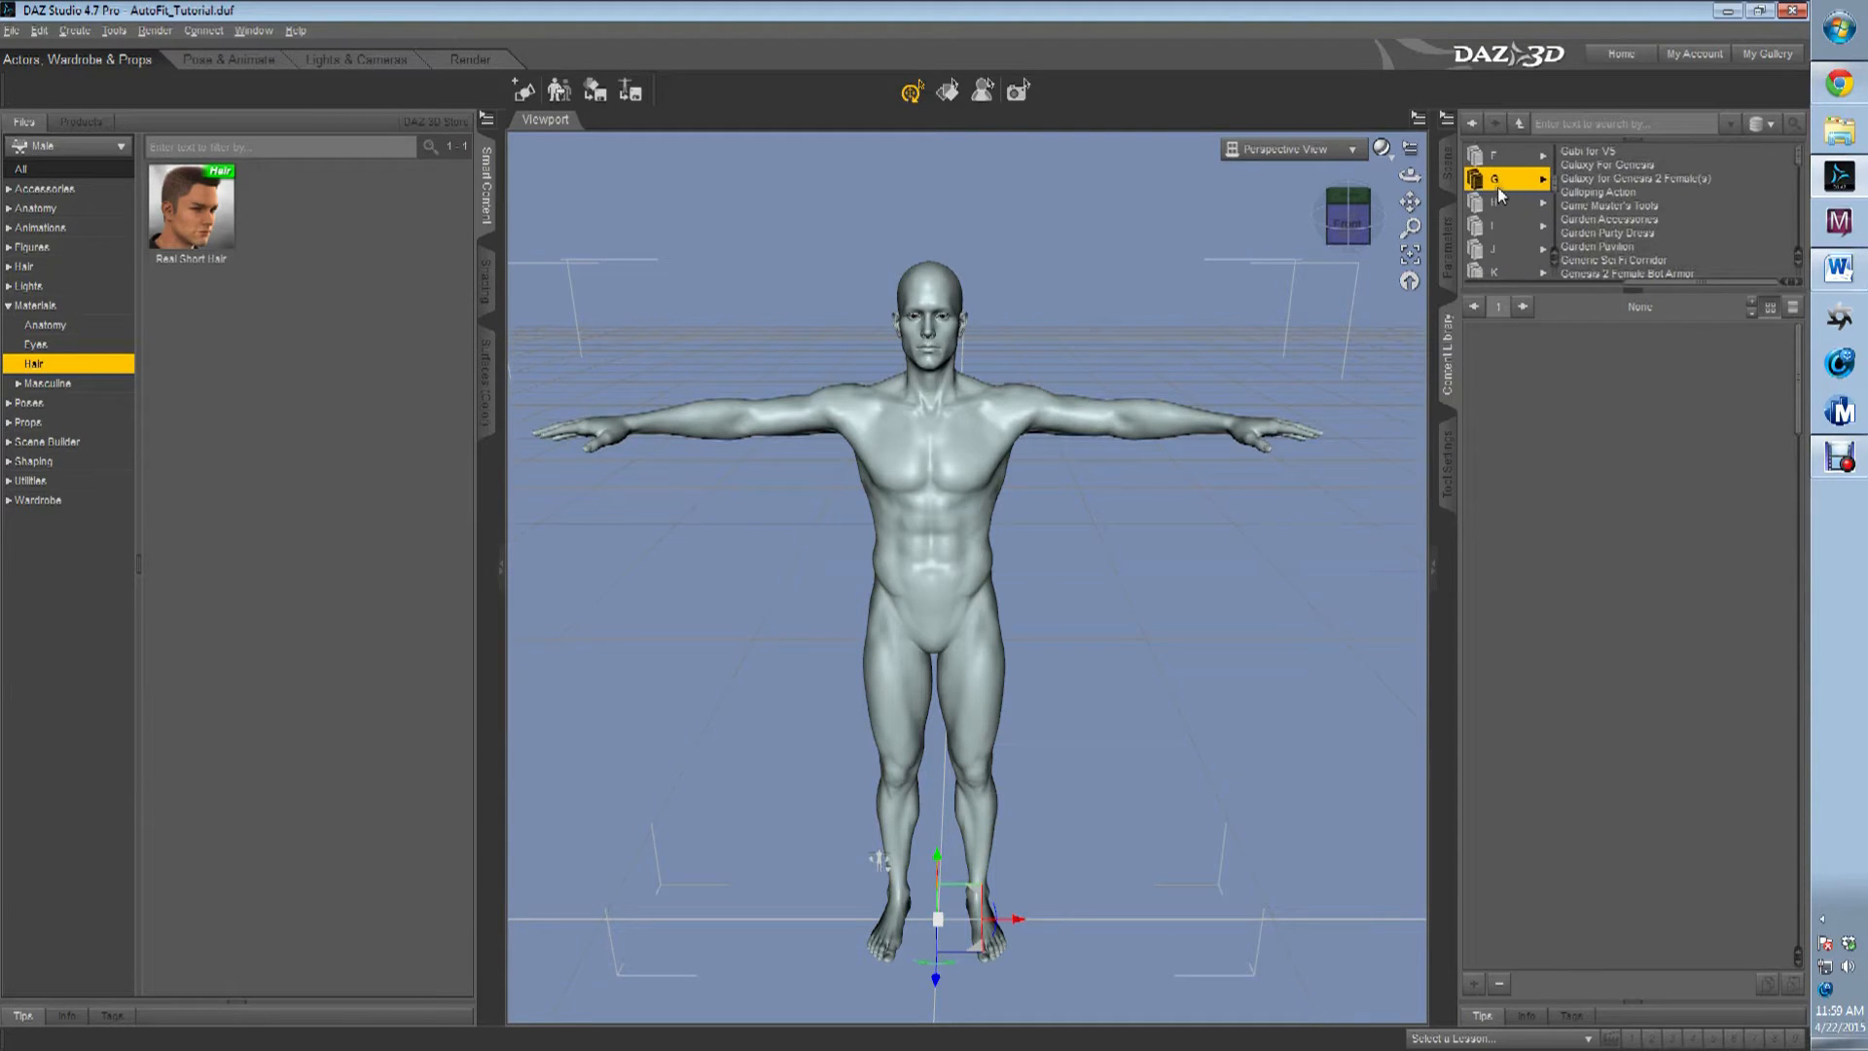
Look through the items included in the Galaxy For Genesis product.
left_click(1639, 167)
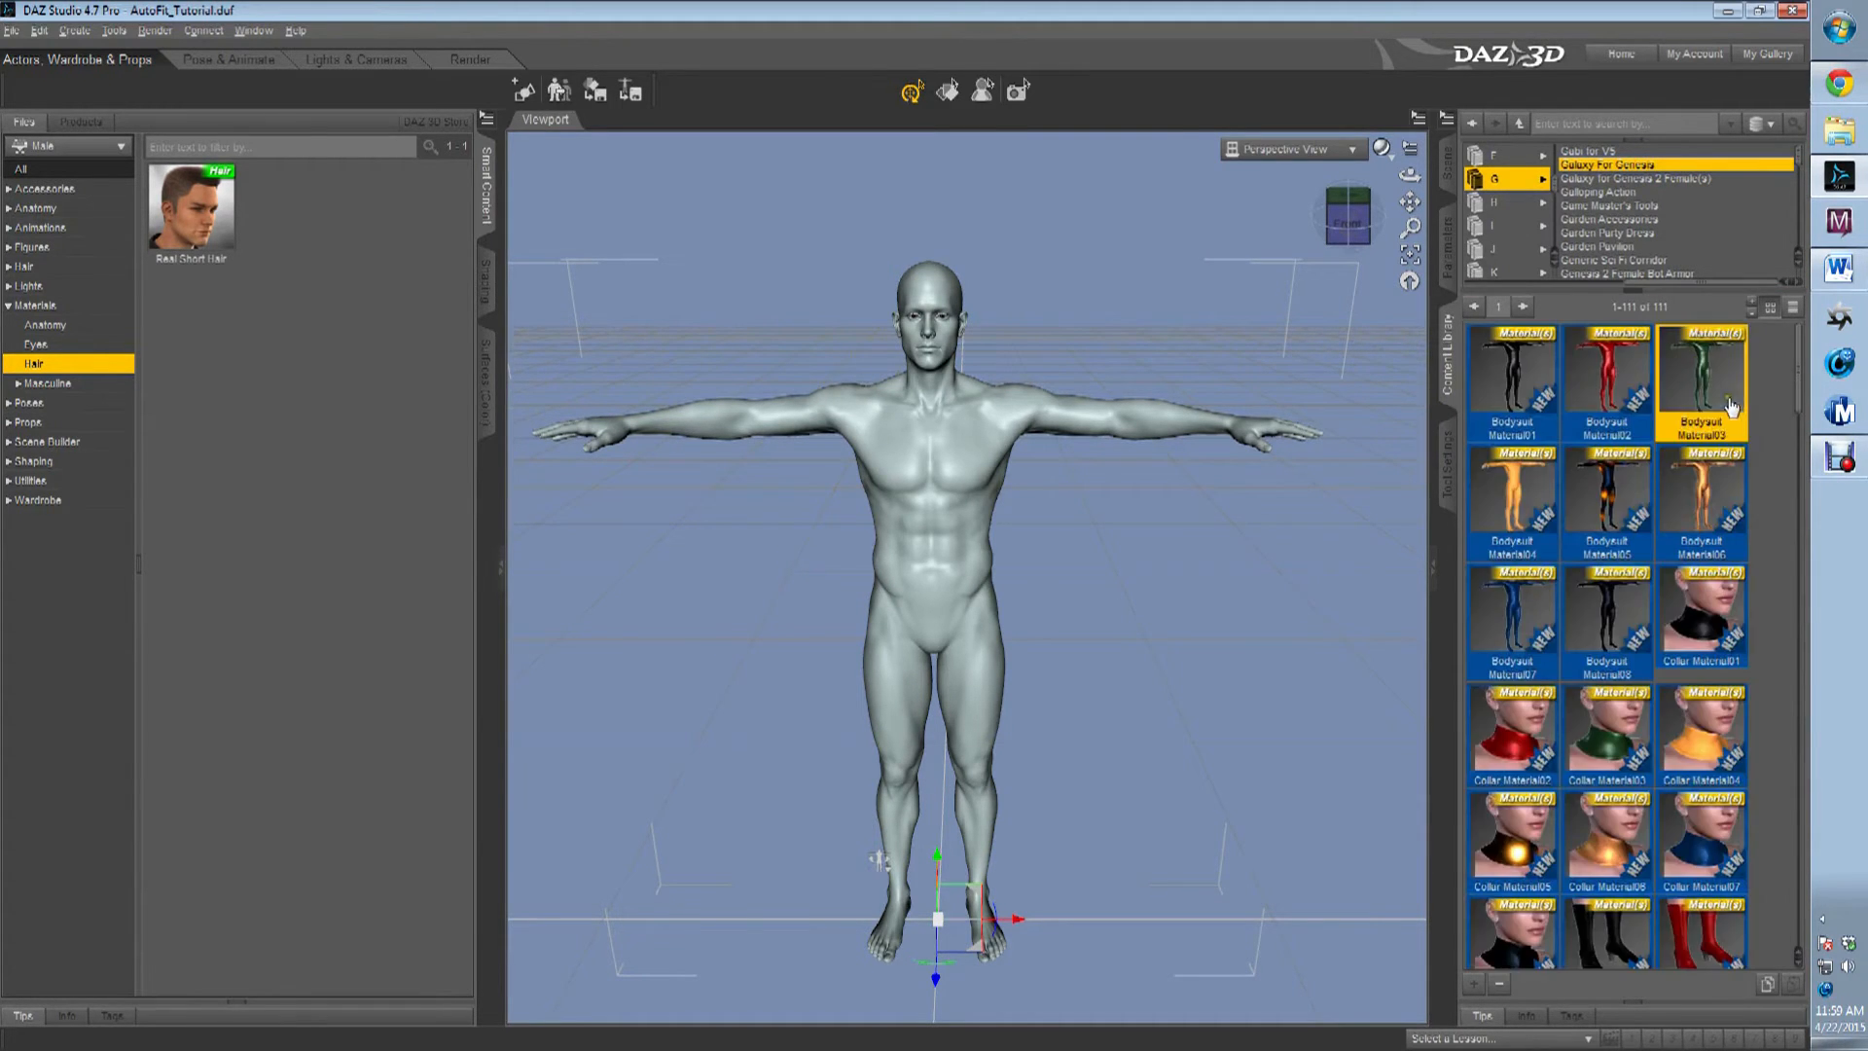
scroll(1782, 347, "down", 10)
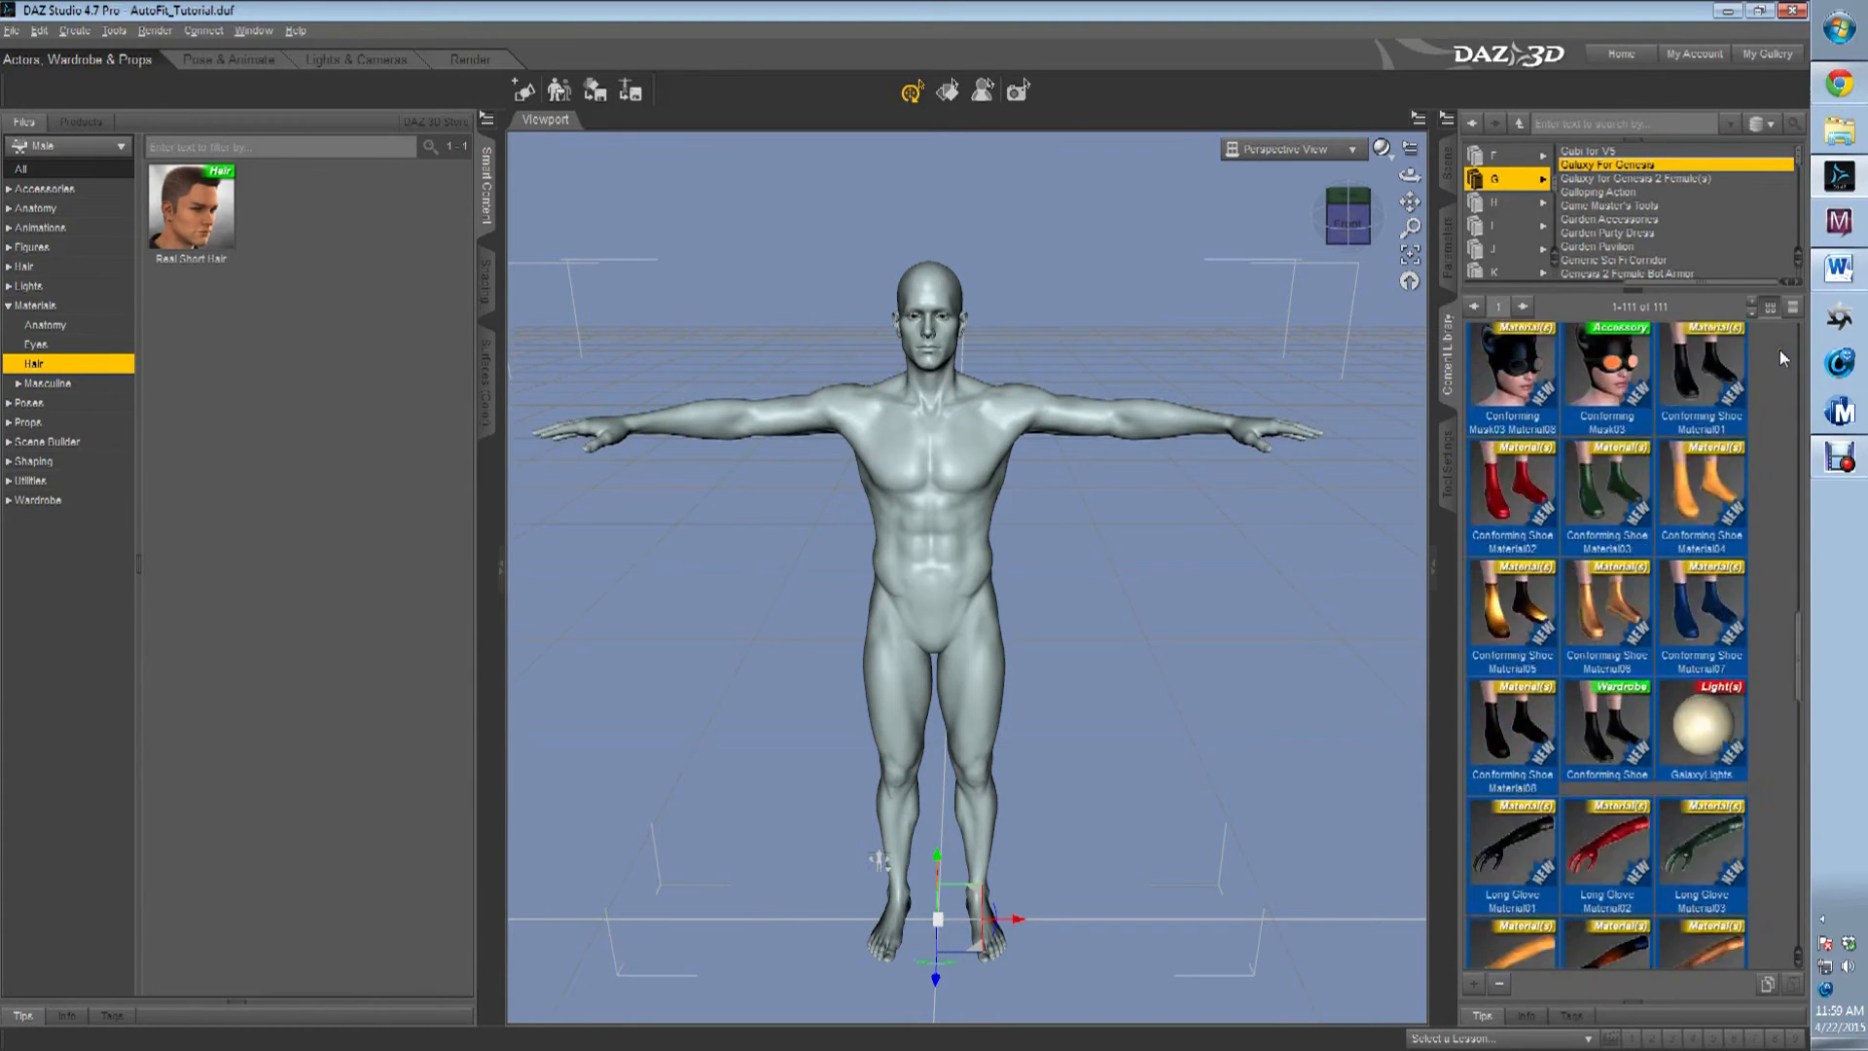
scroll(1778, 348, "up", 10)
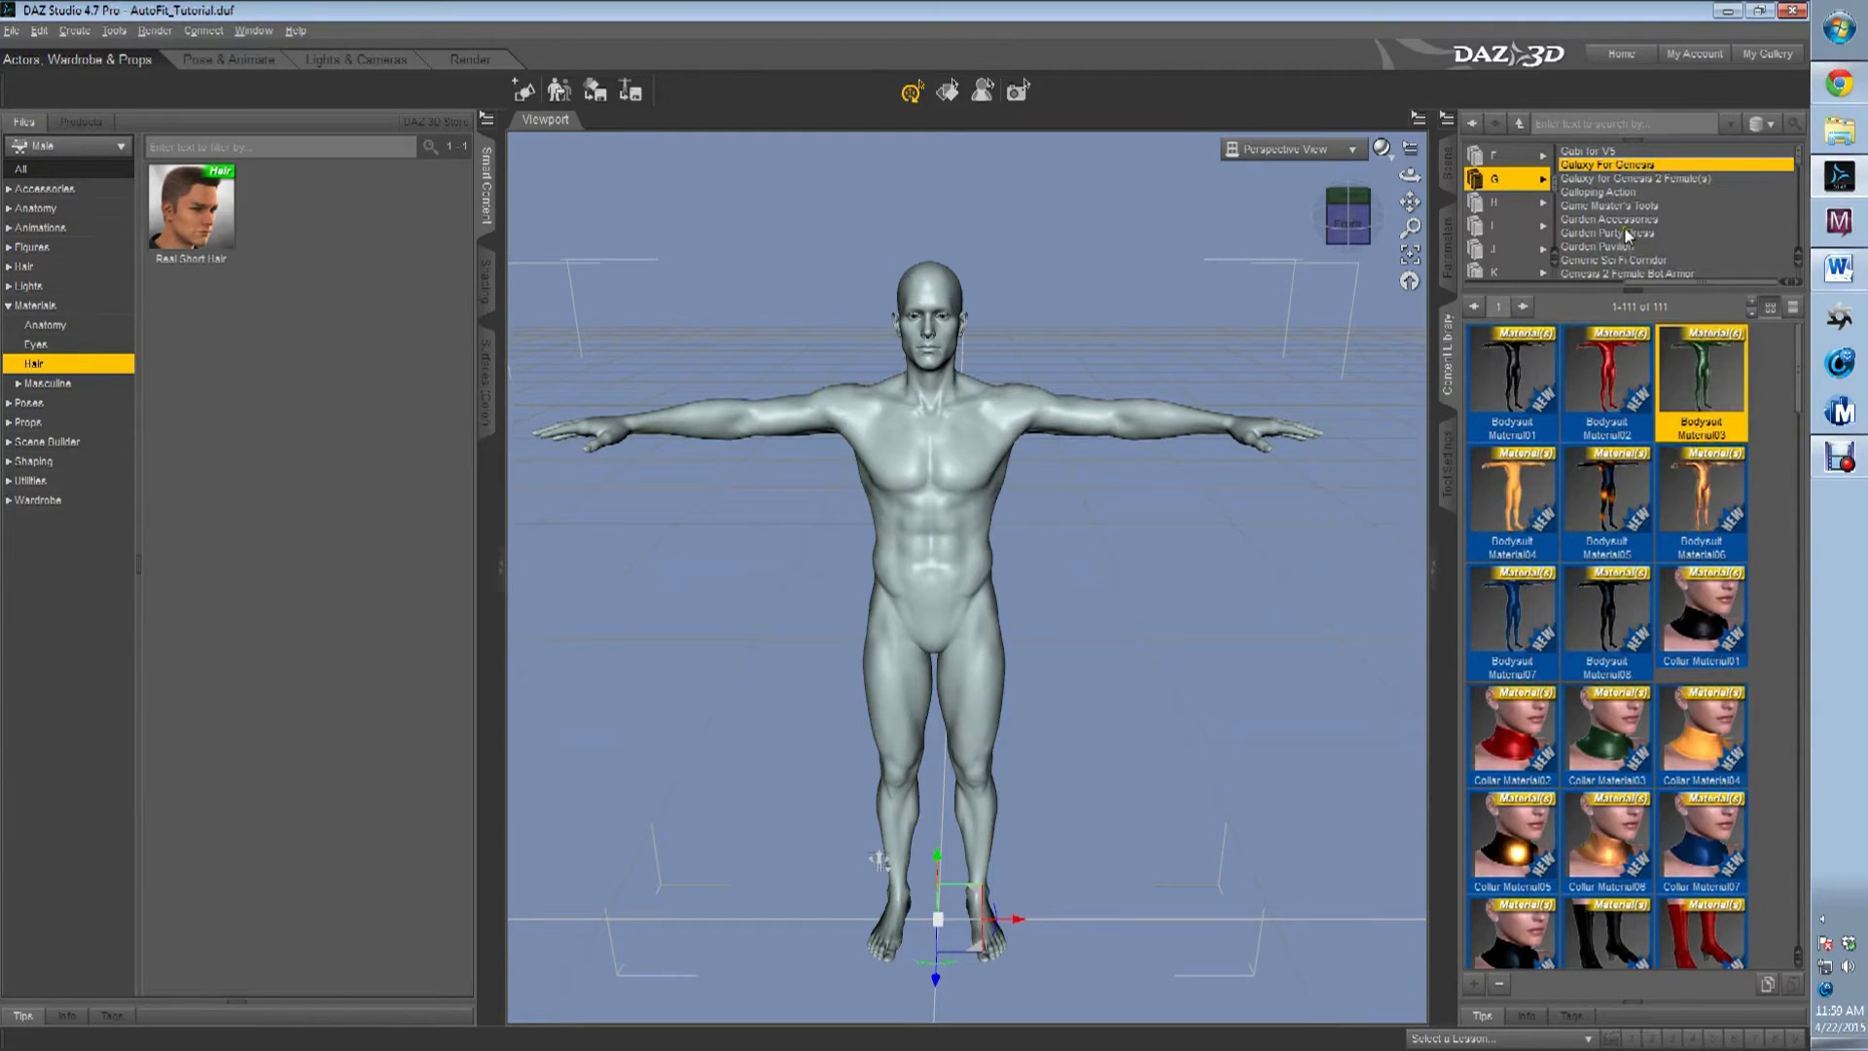
Open the Genesis Nano Suit product and find its Nano-Suit-HR wardrobe item.
scroll(1697, 218, "down", 5)
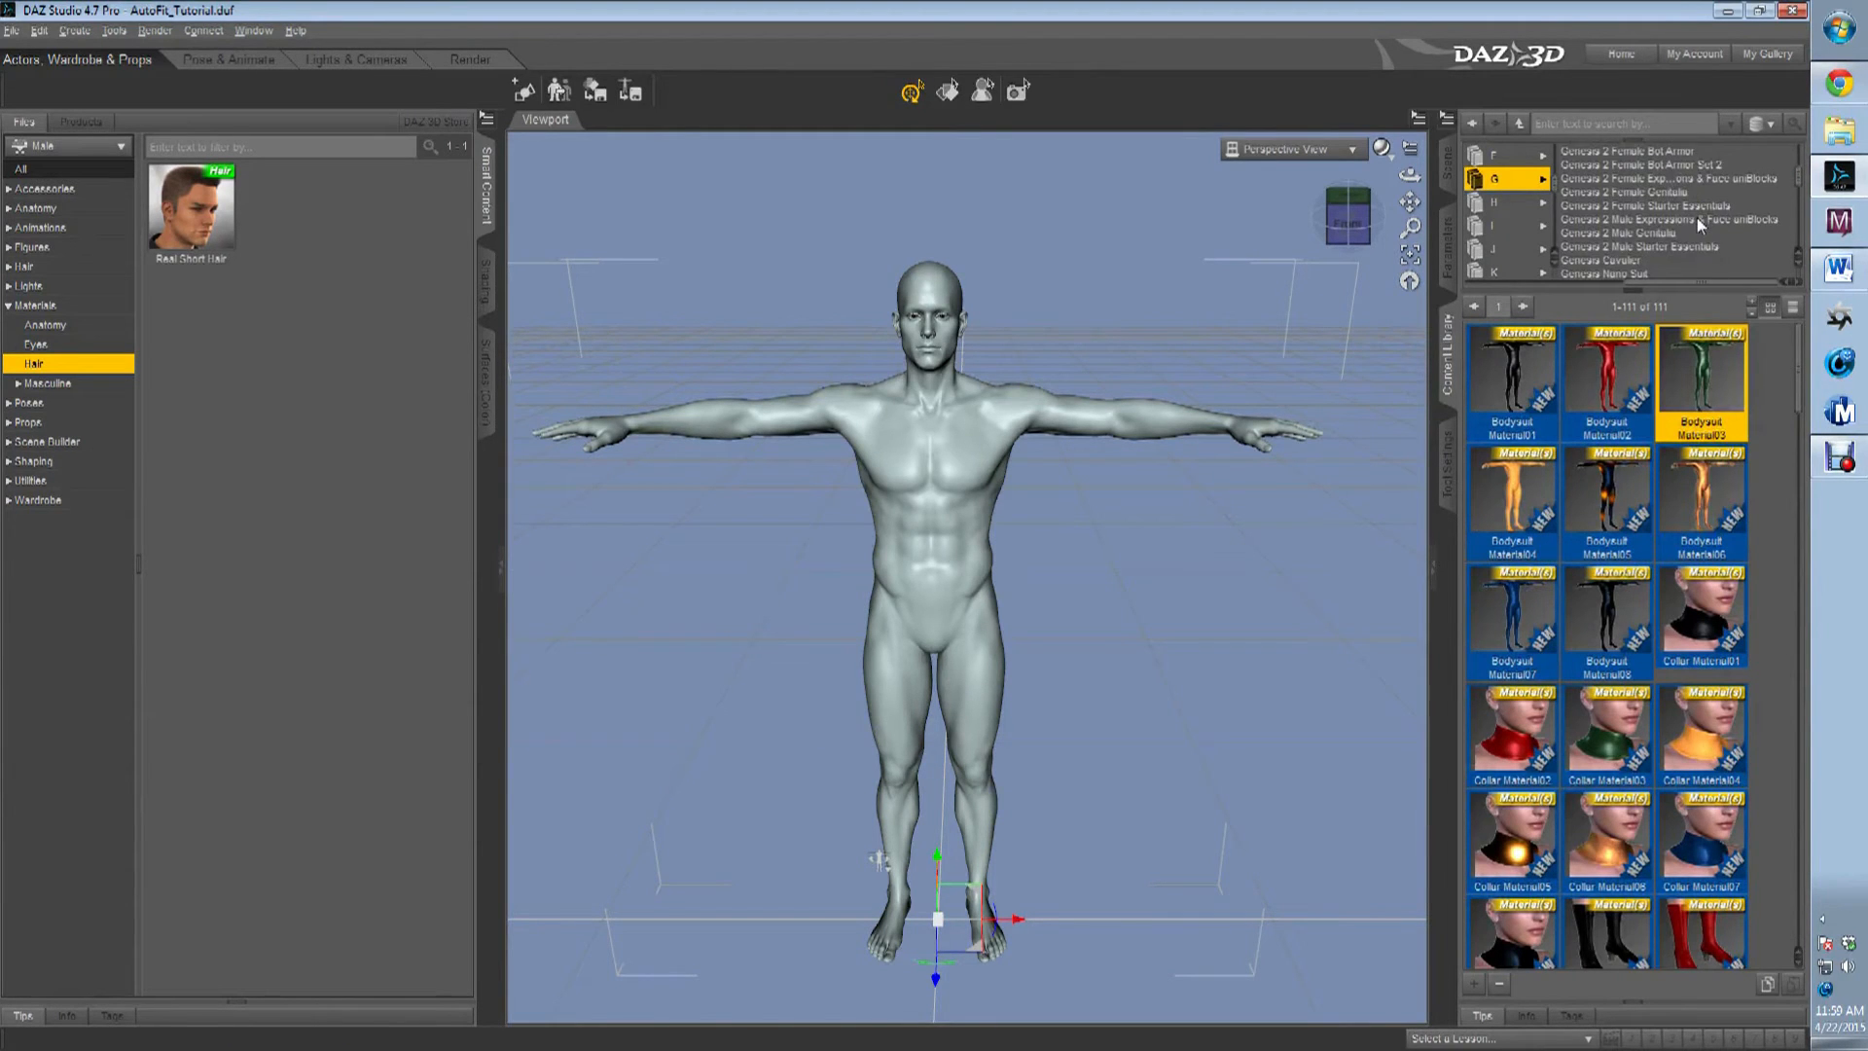
scroll(1696, 217, "down", 1)
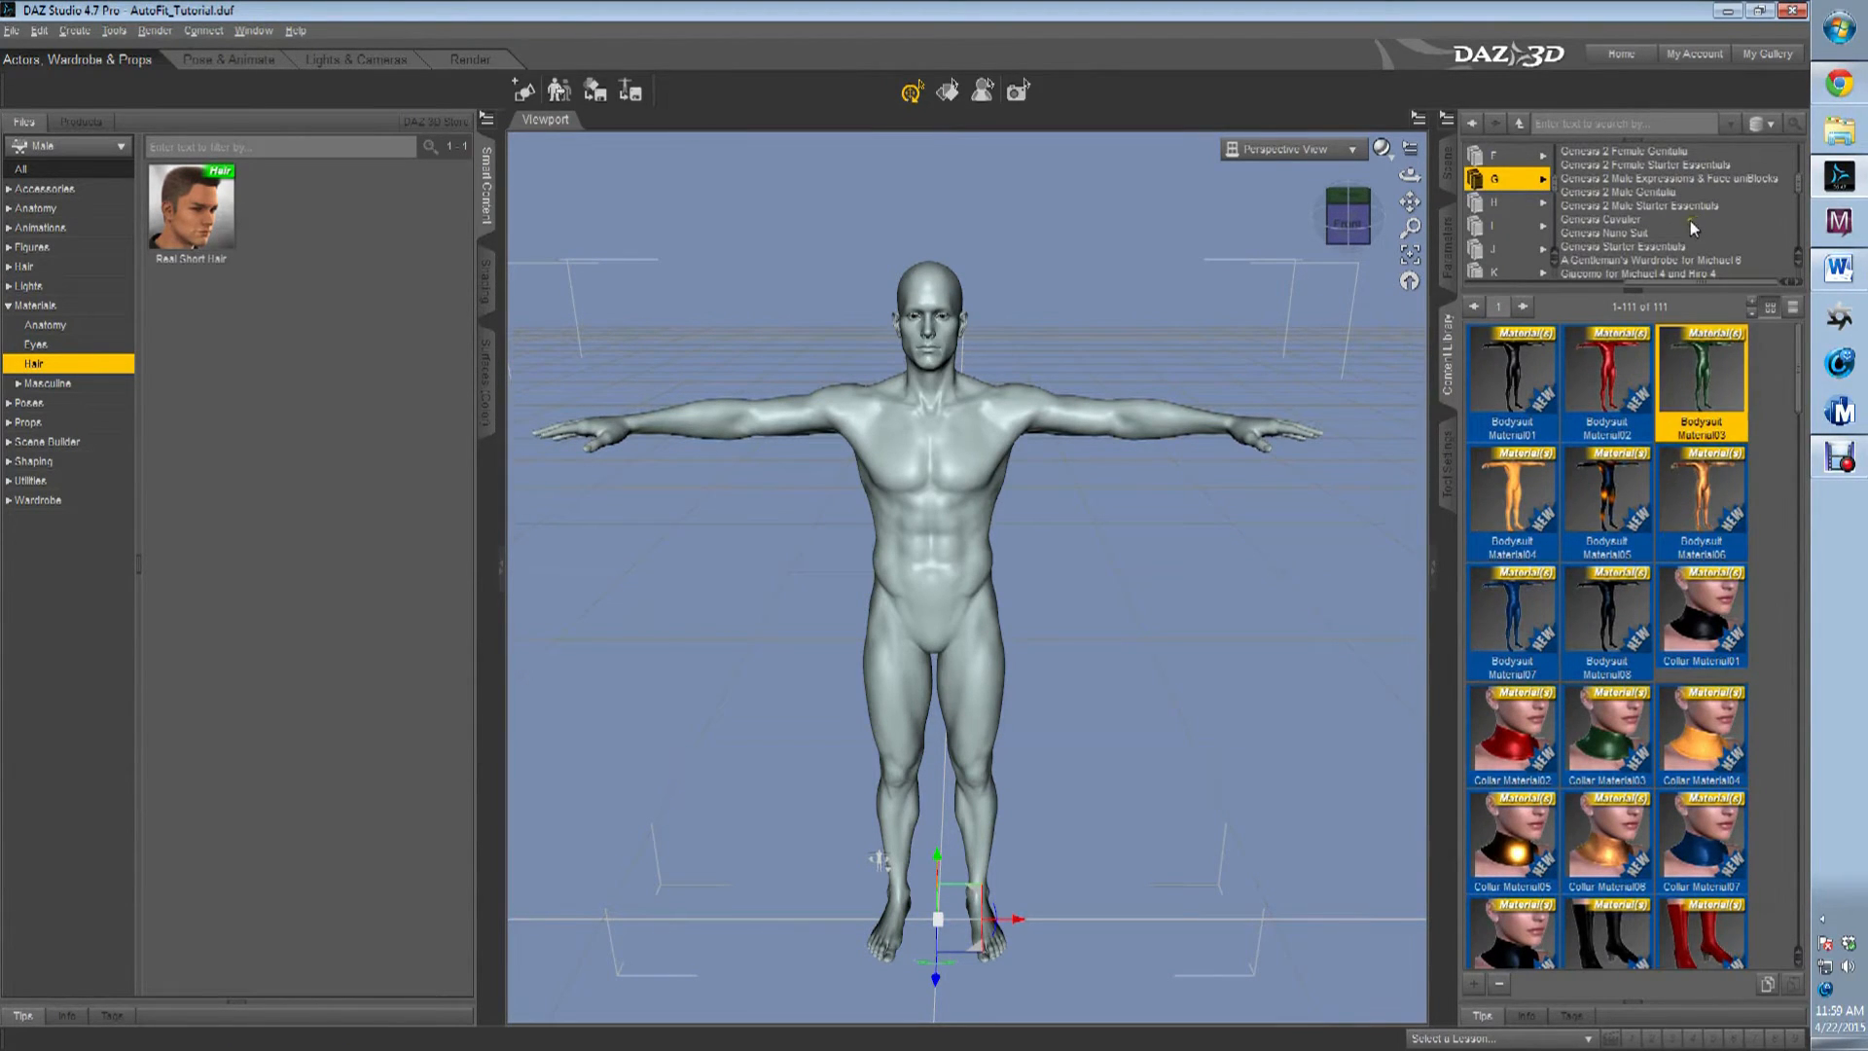
left_click(1634, 232)
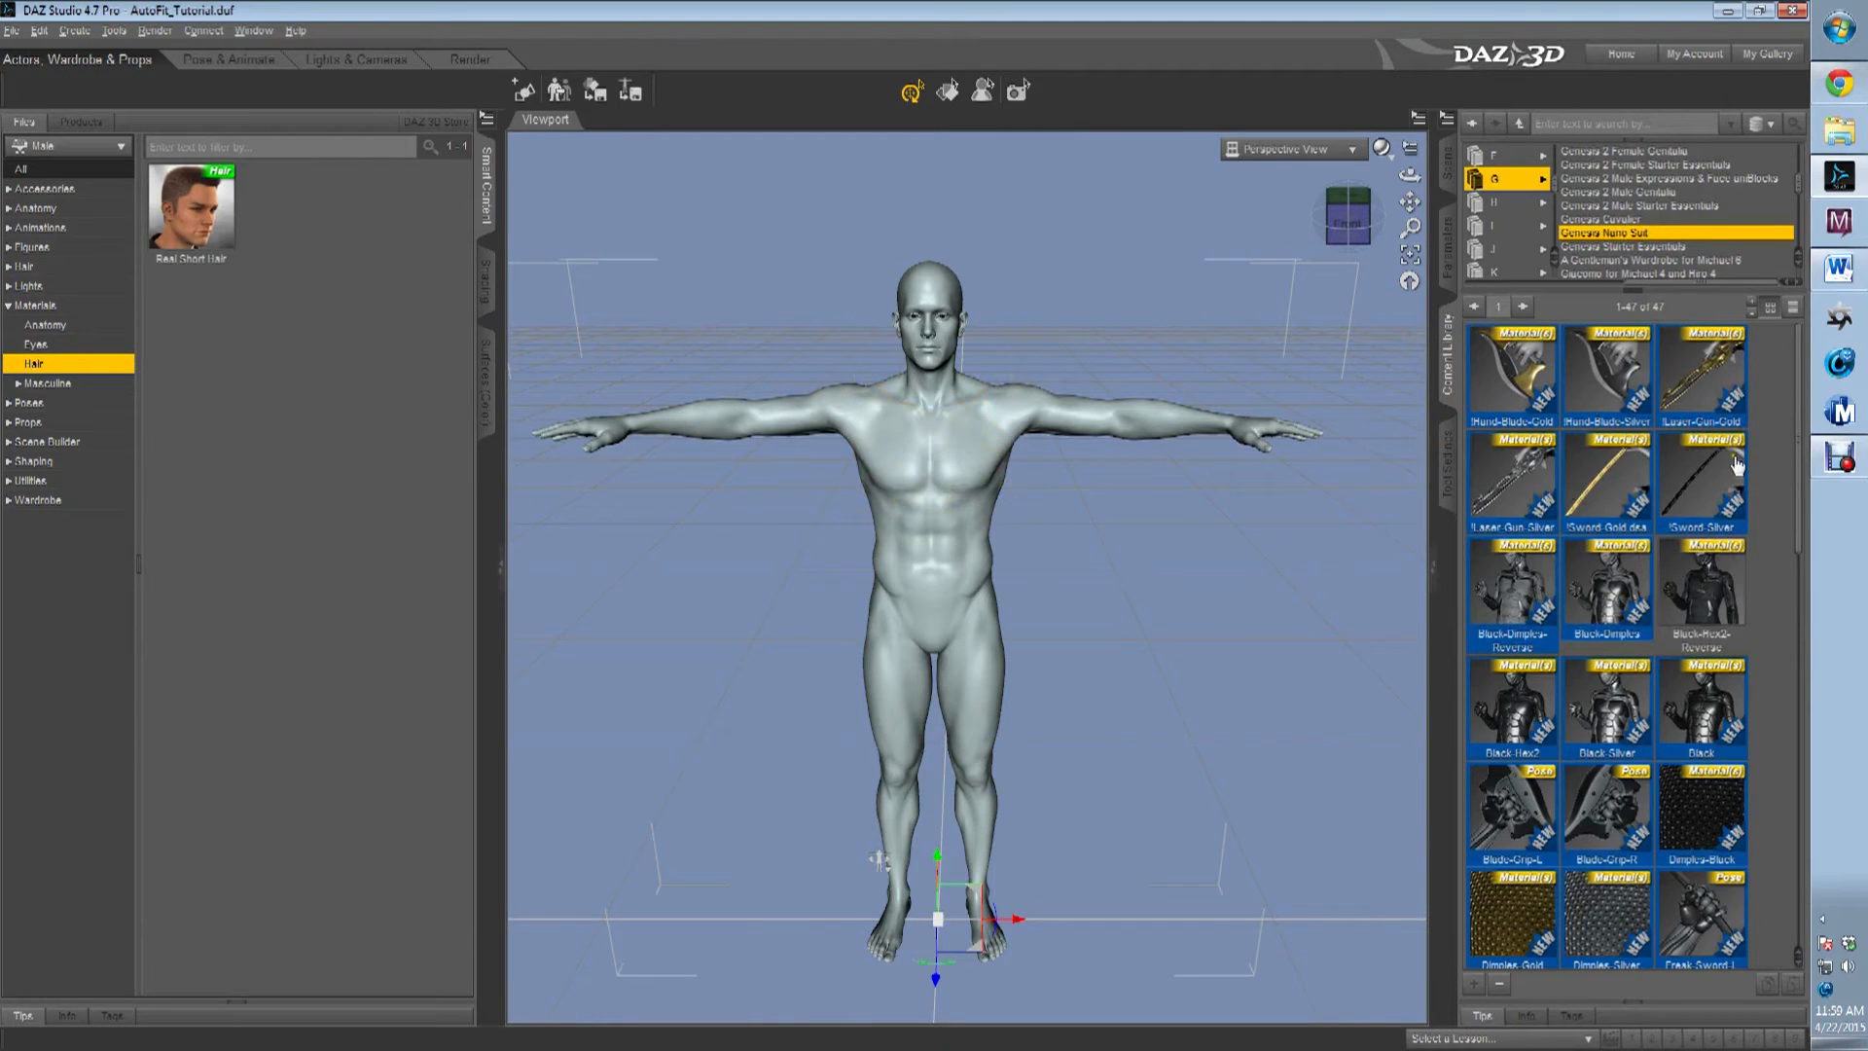
scroll(1738, 466, "down", 5)
scroll(1738, 466, "up", 3)
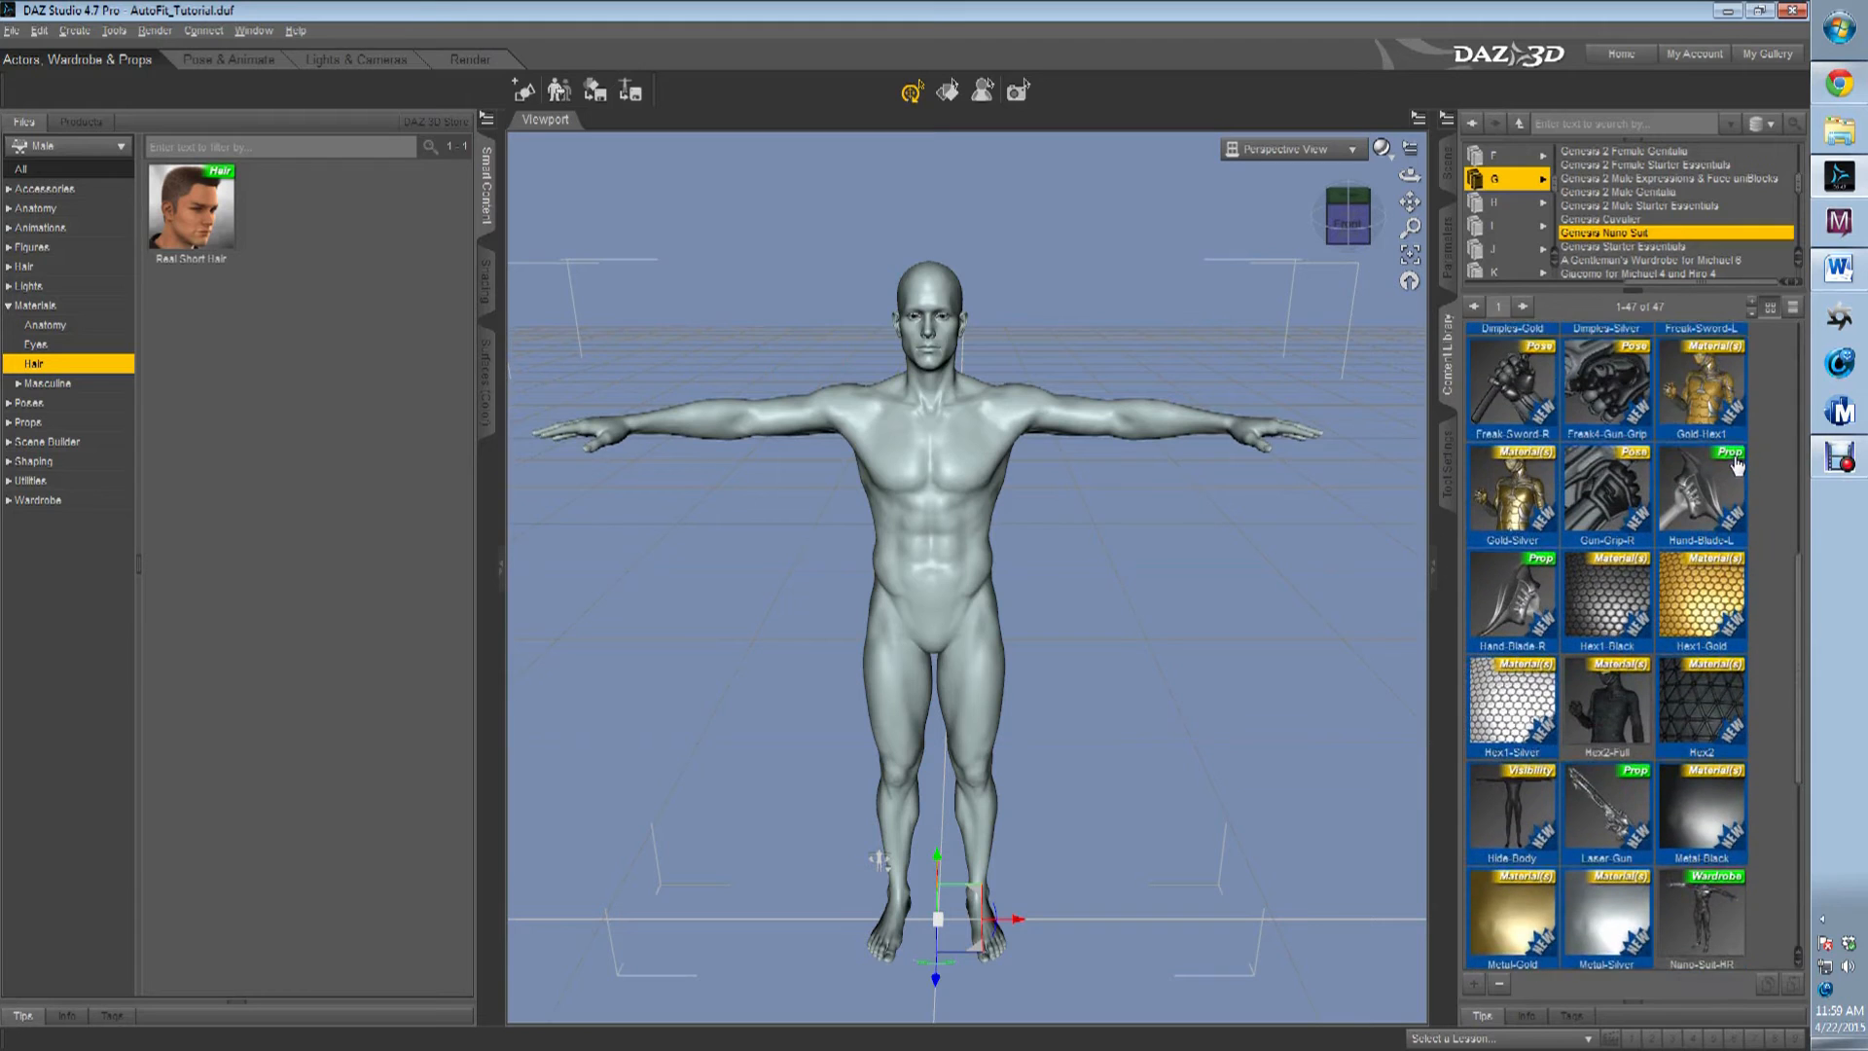
scroll(1722, 658, "down", 3)
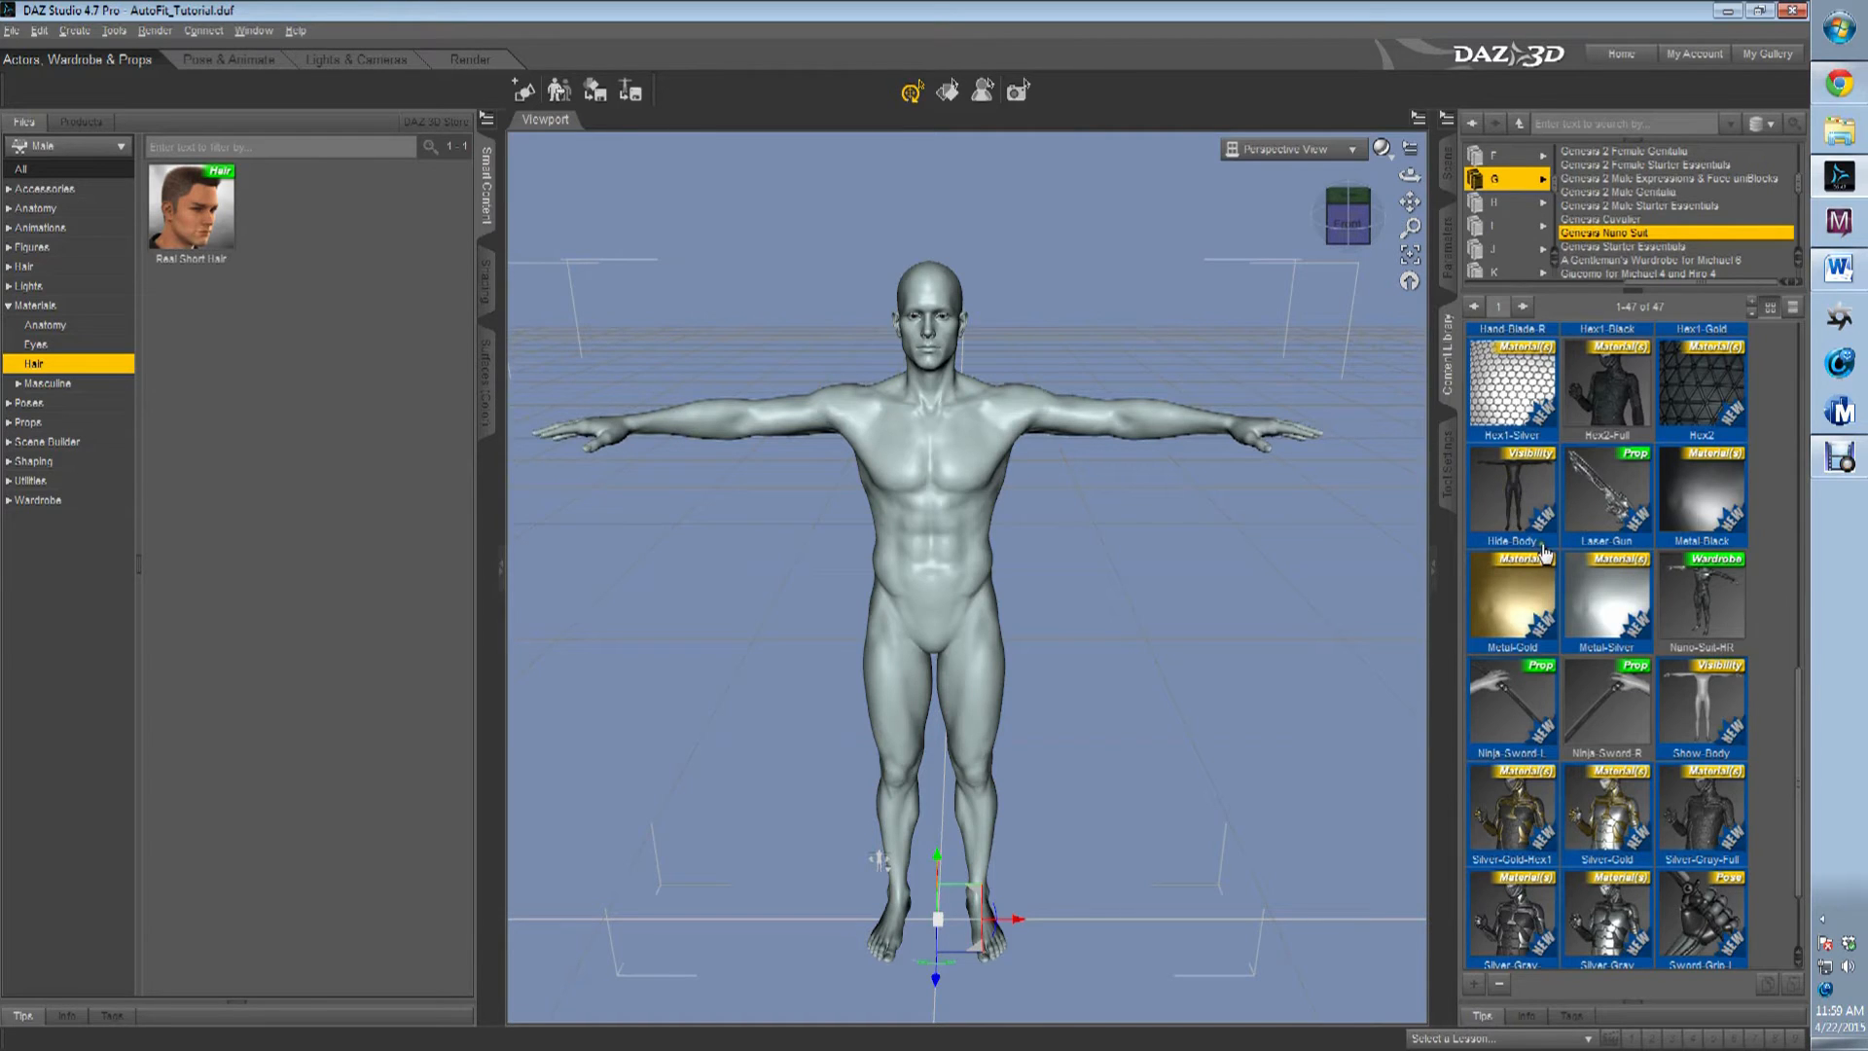
Load the Nano-Suit-HR wardrobe item onto the Michael 6 figure.
left_click(1700, 588)
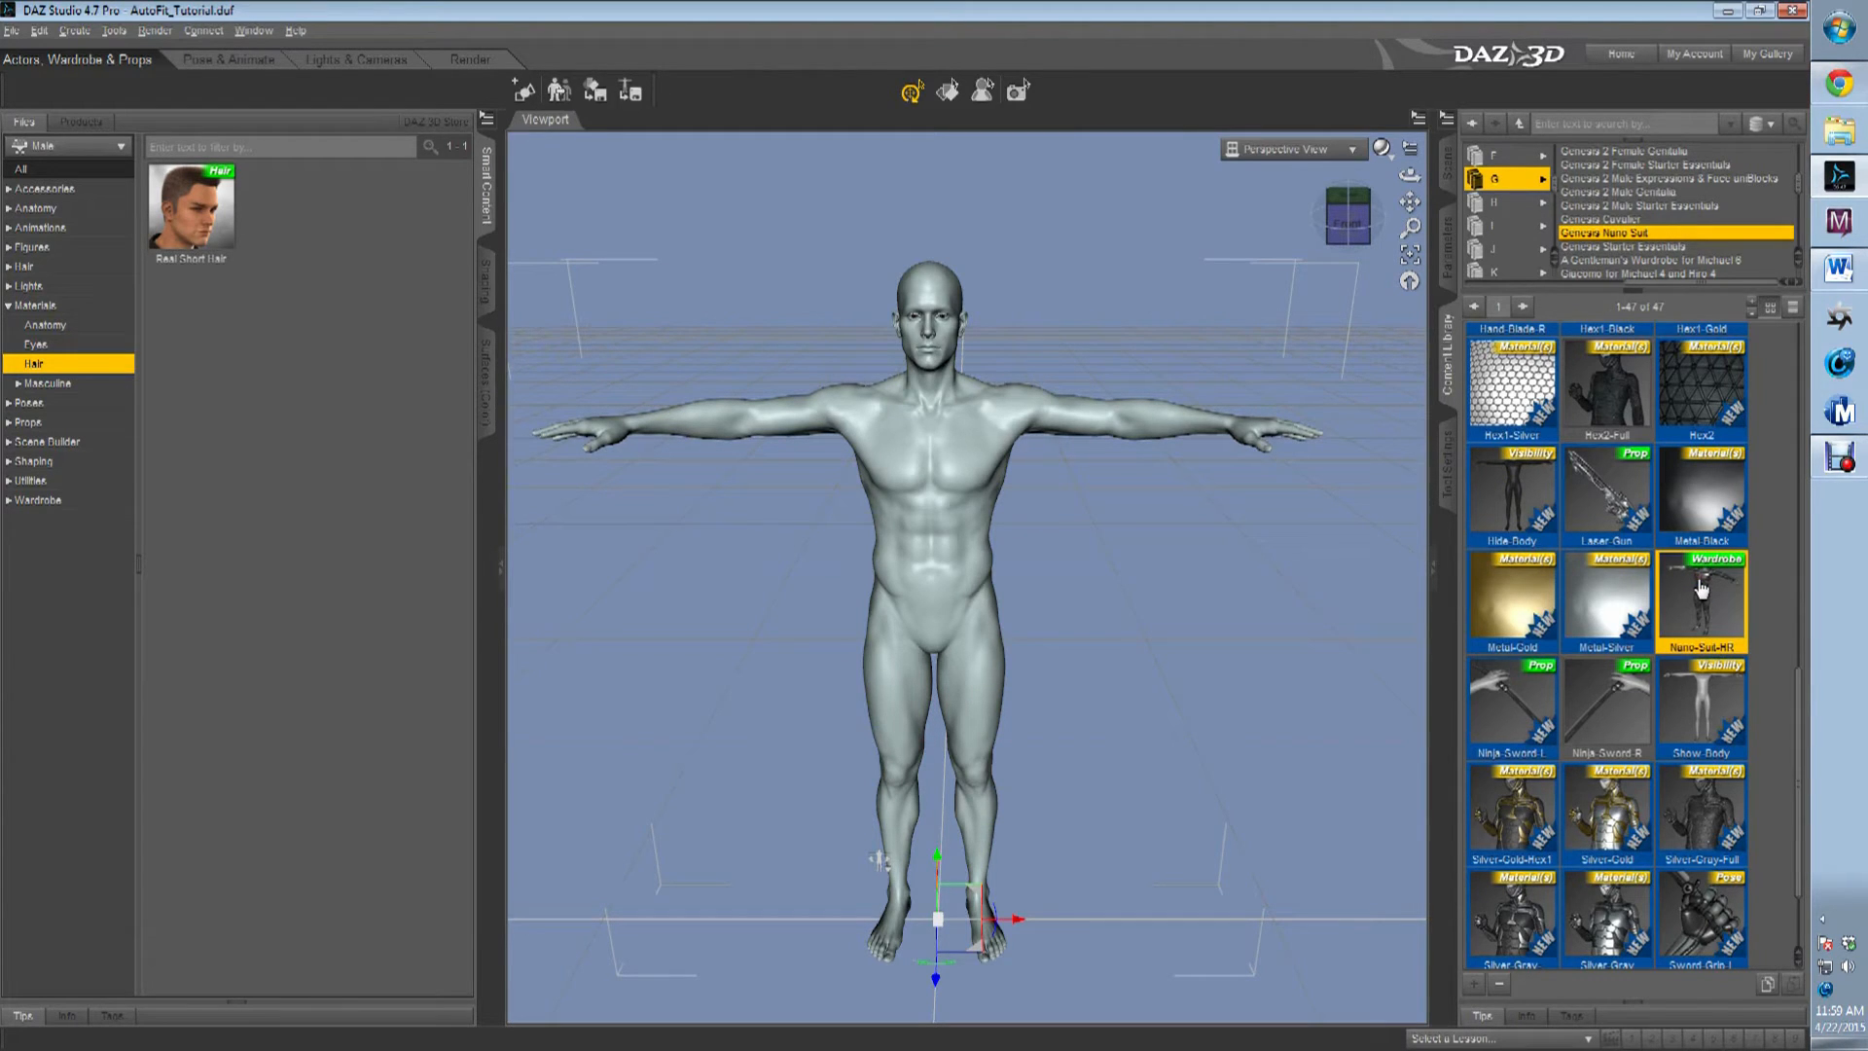
mouse_move(1718, 590)
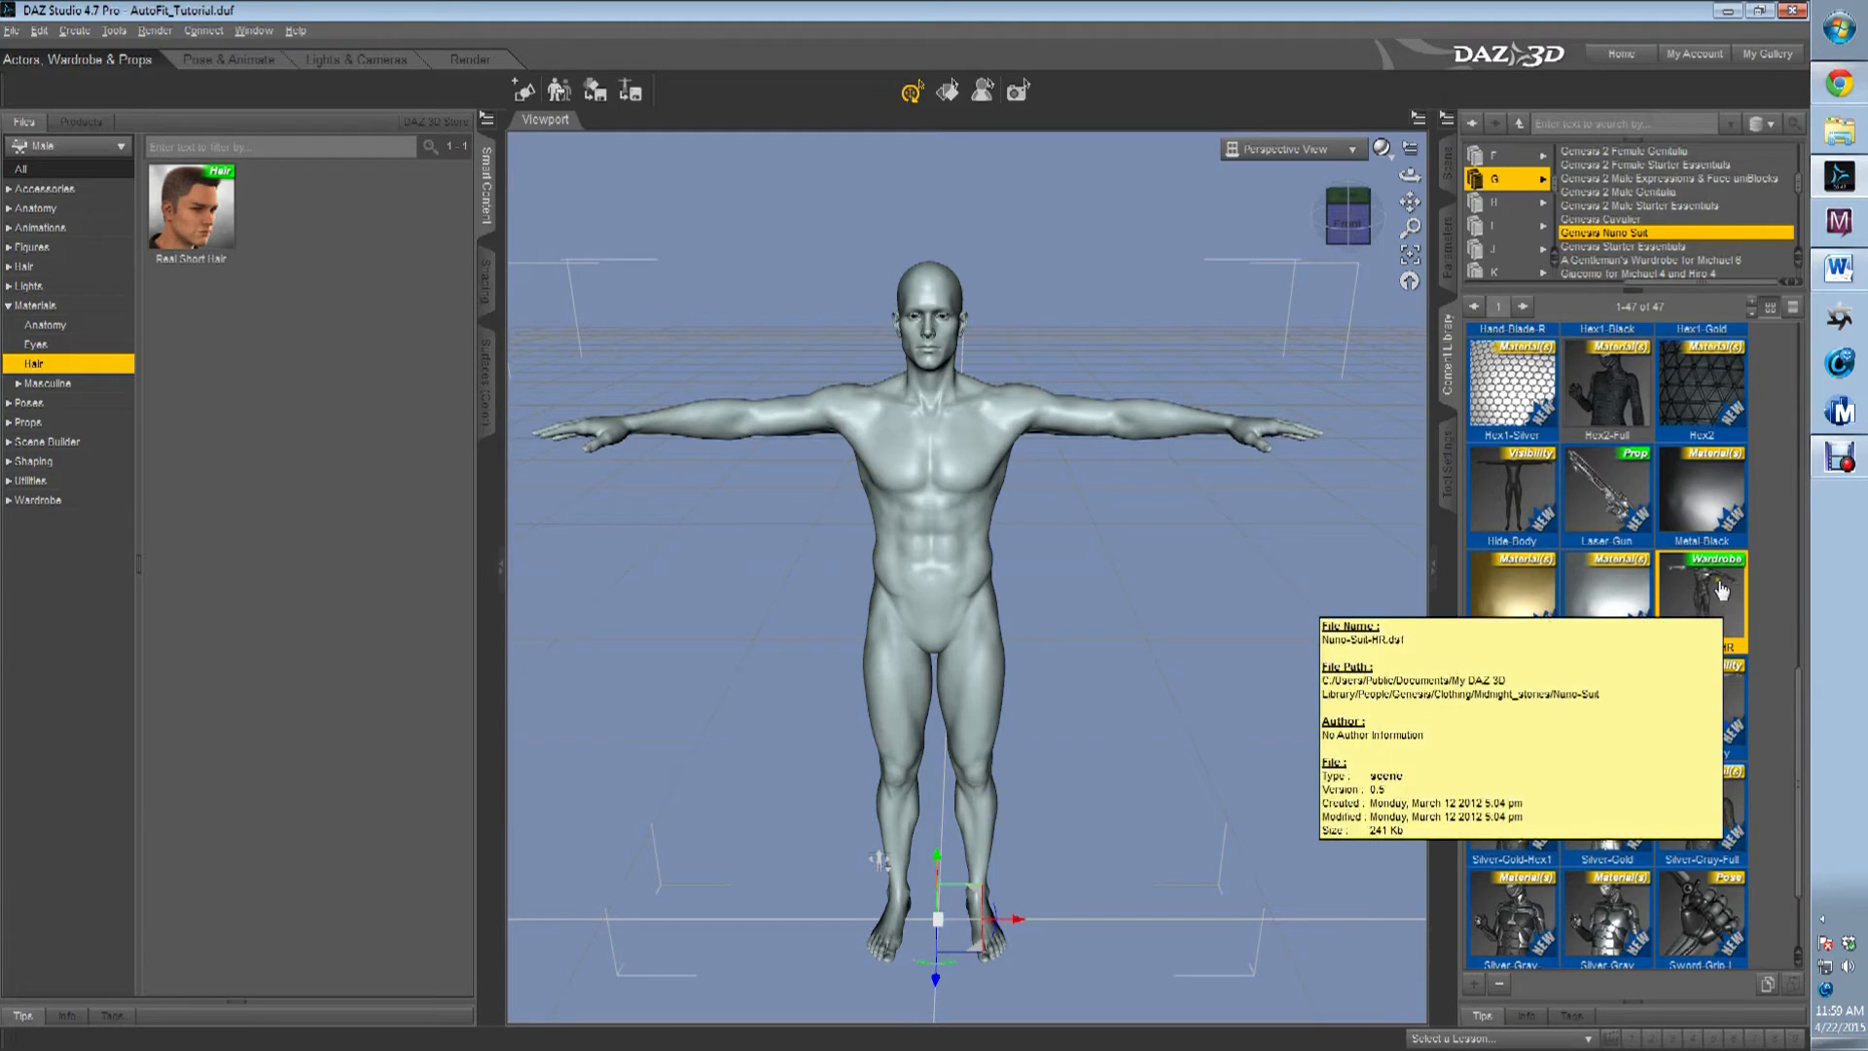
left_click(1719, 590)
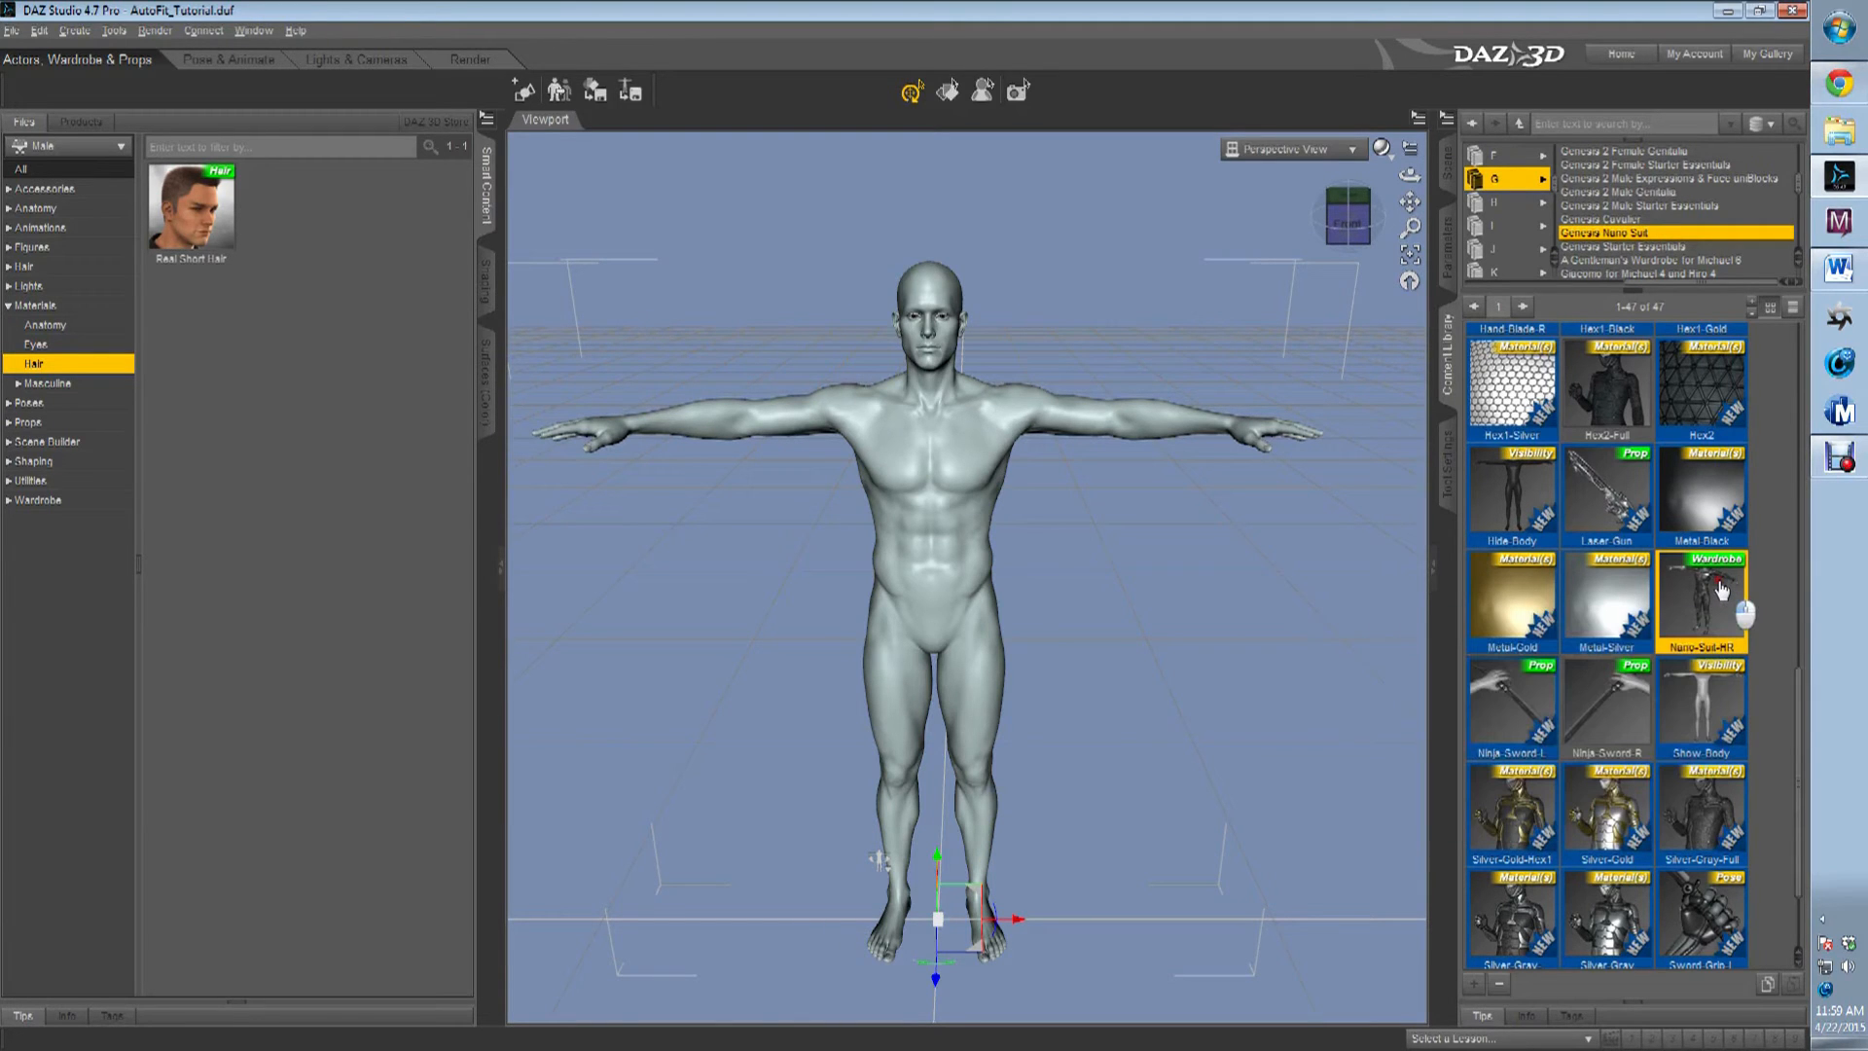
left_click_drag(1719, 589, 968, 514)
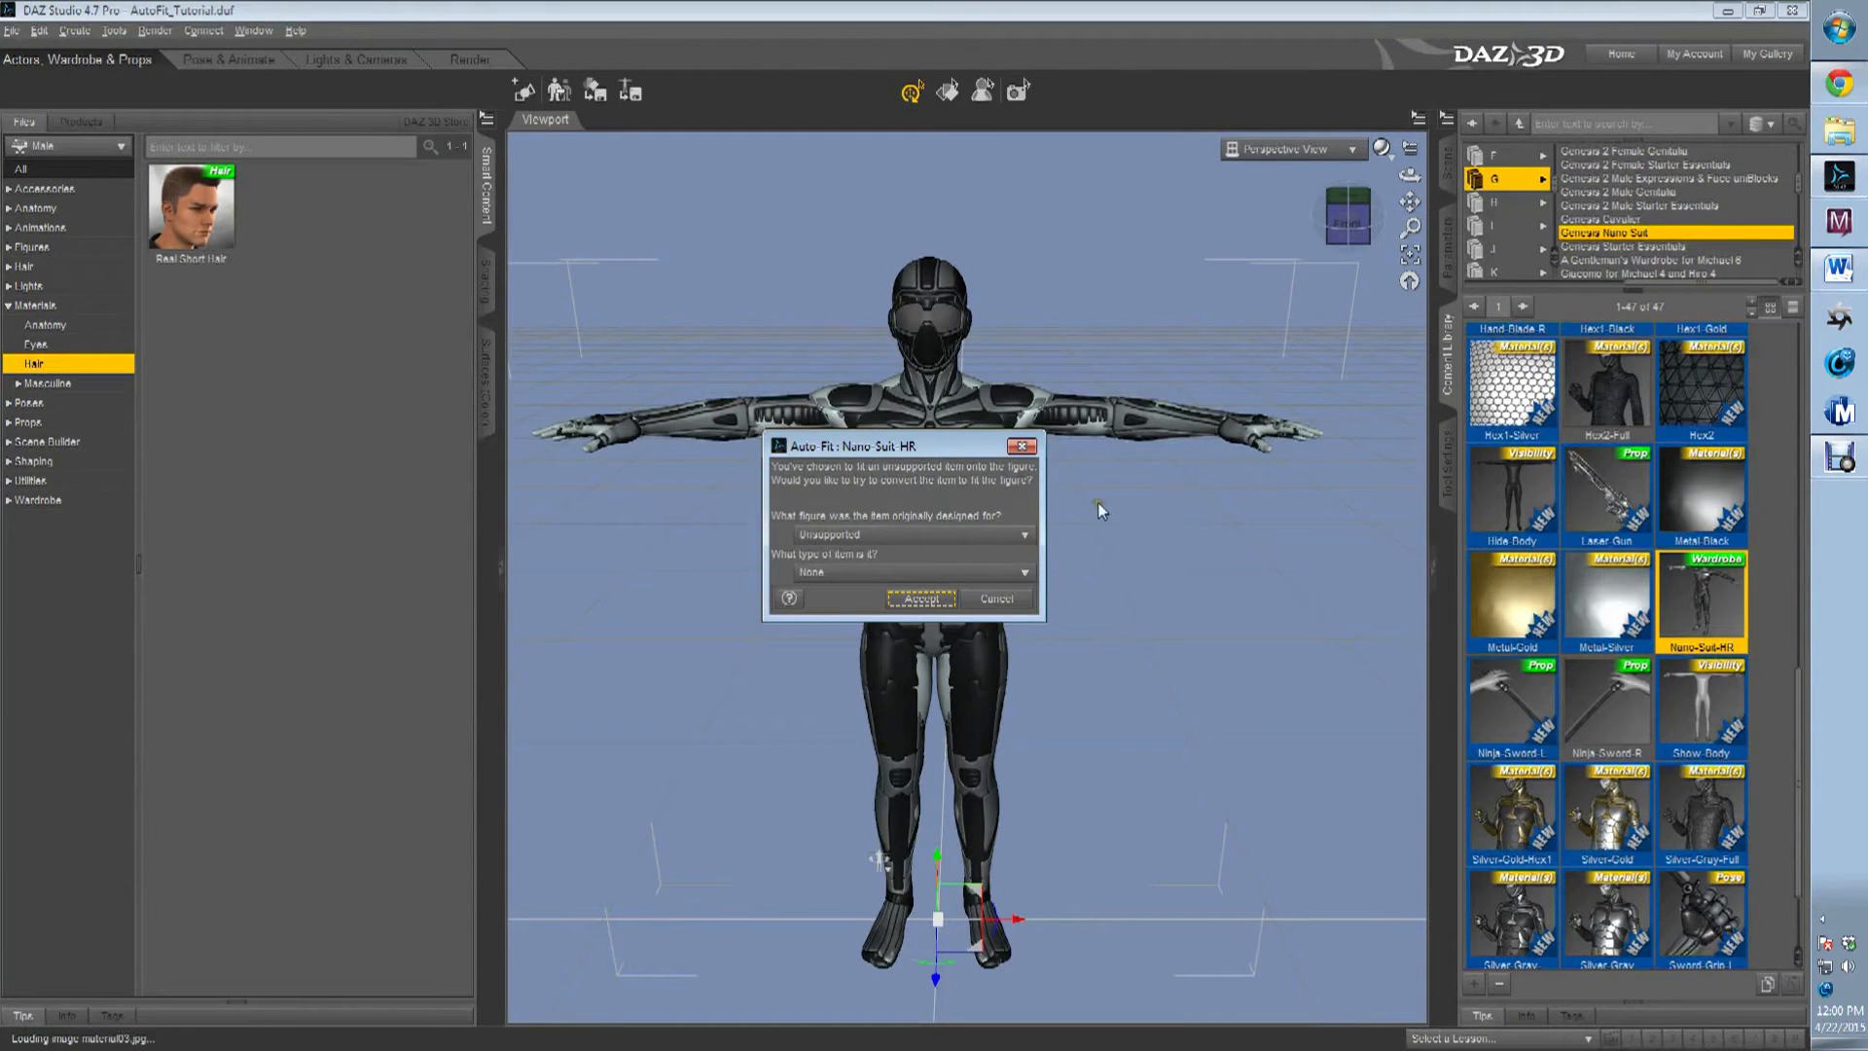
Auto-fit the Nano Suit HR to the figure, with Genesis as its original figure and Full Body as its item type.
left_click(932, 543)
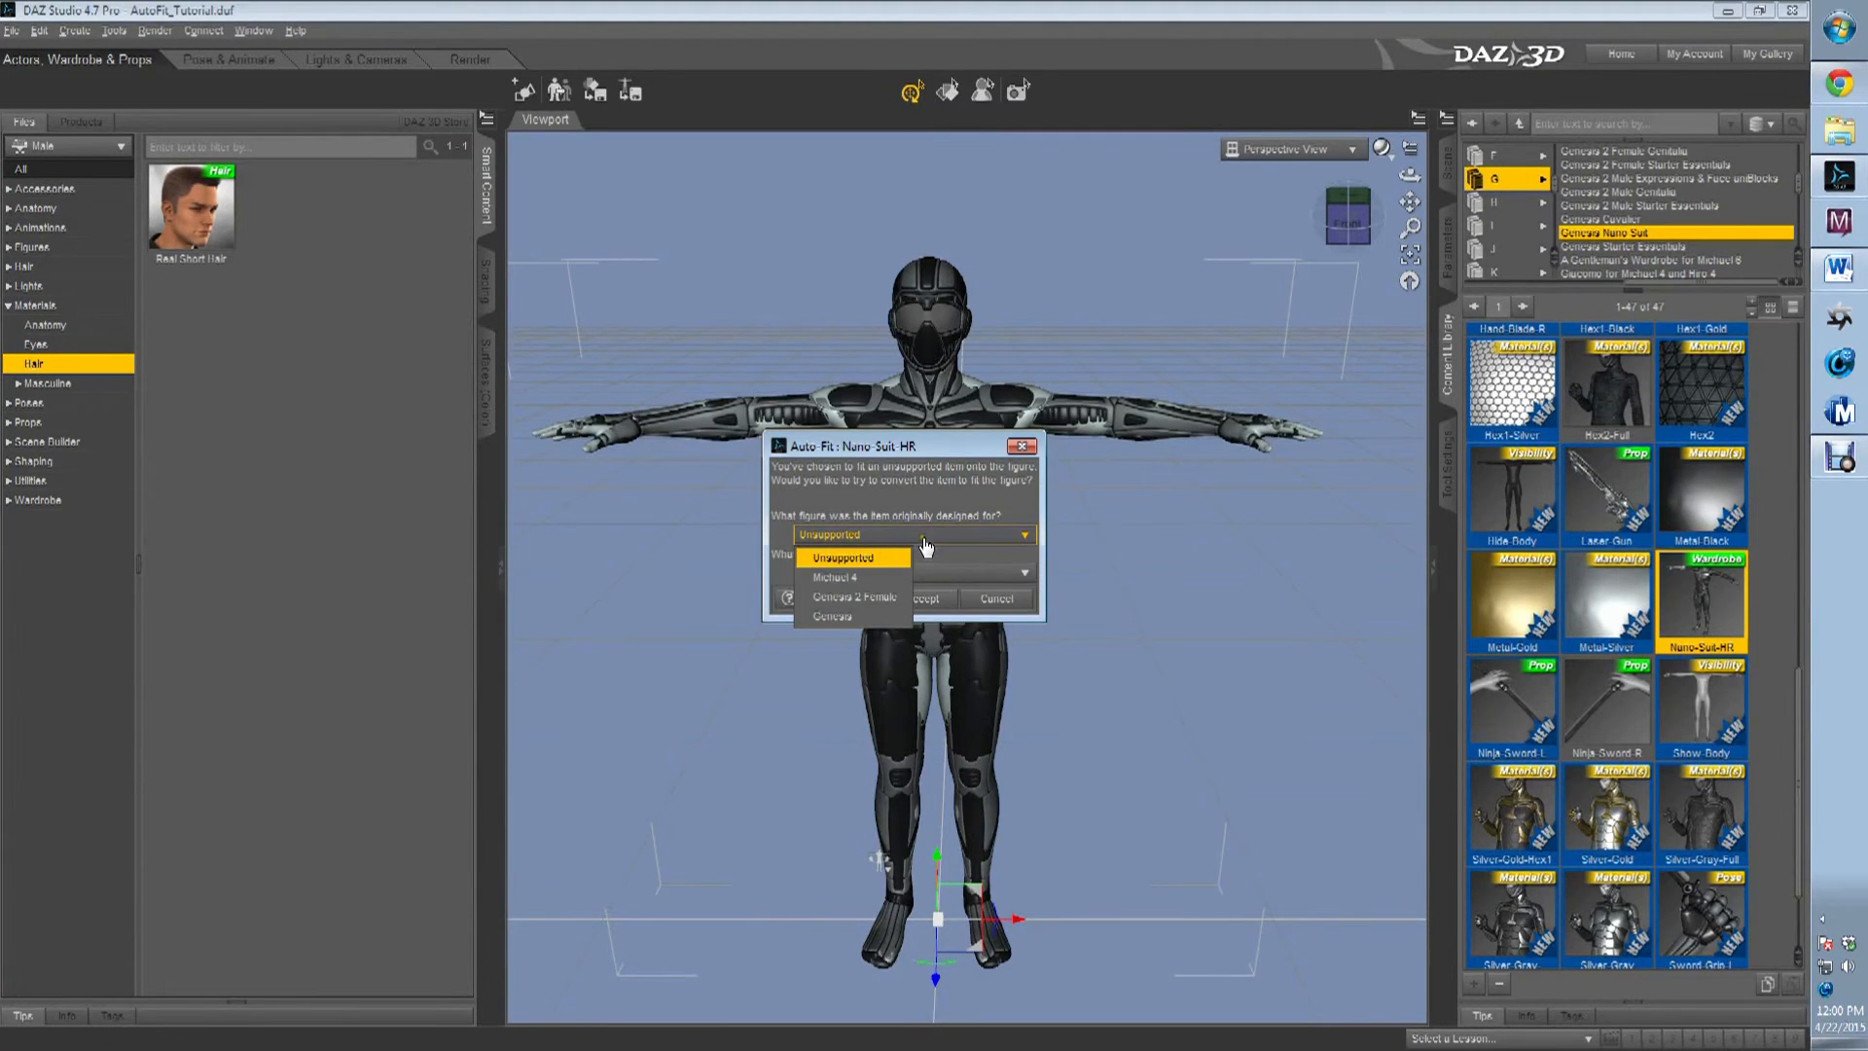
left_click(875, 619)
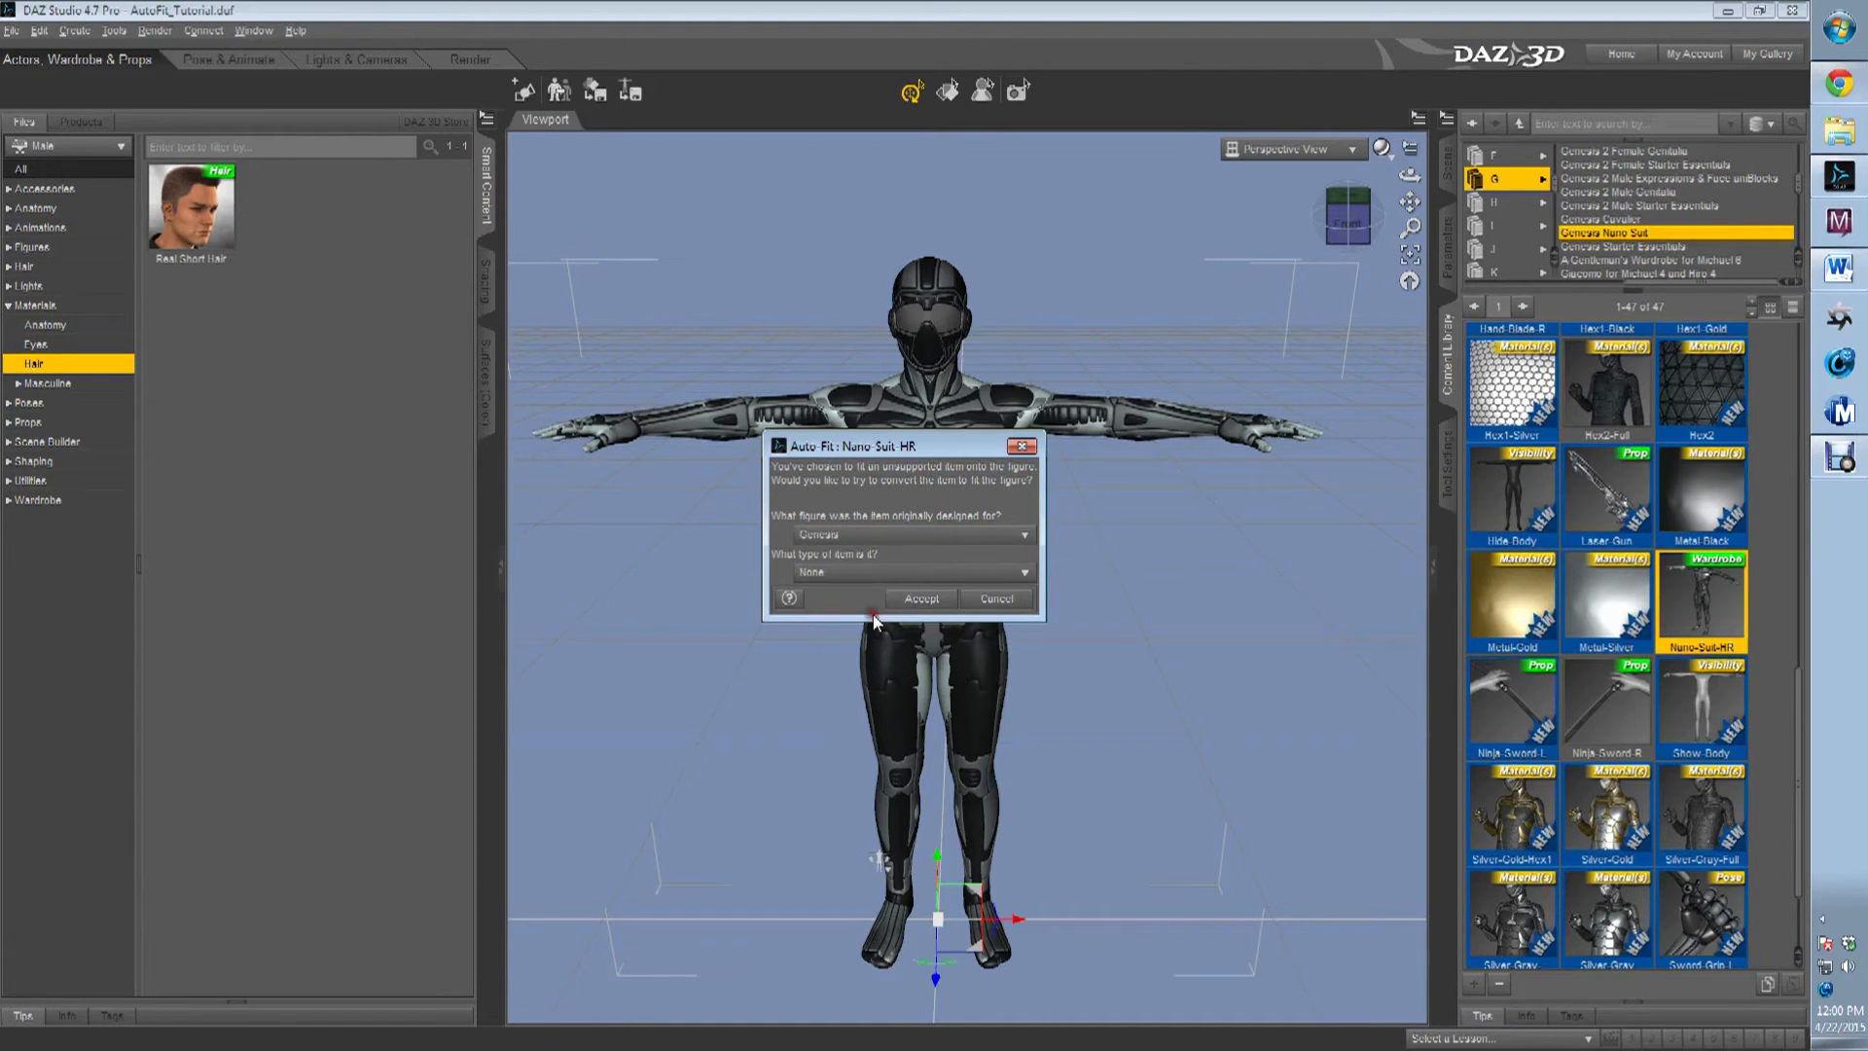
left_click(882, 574)
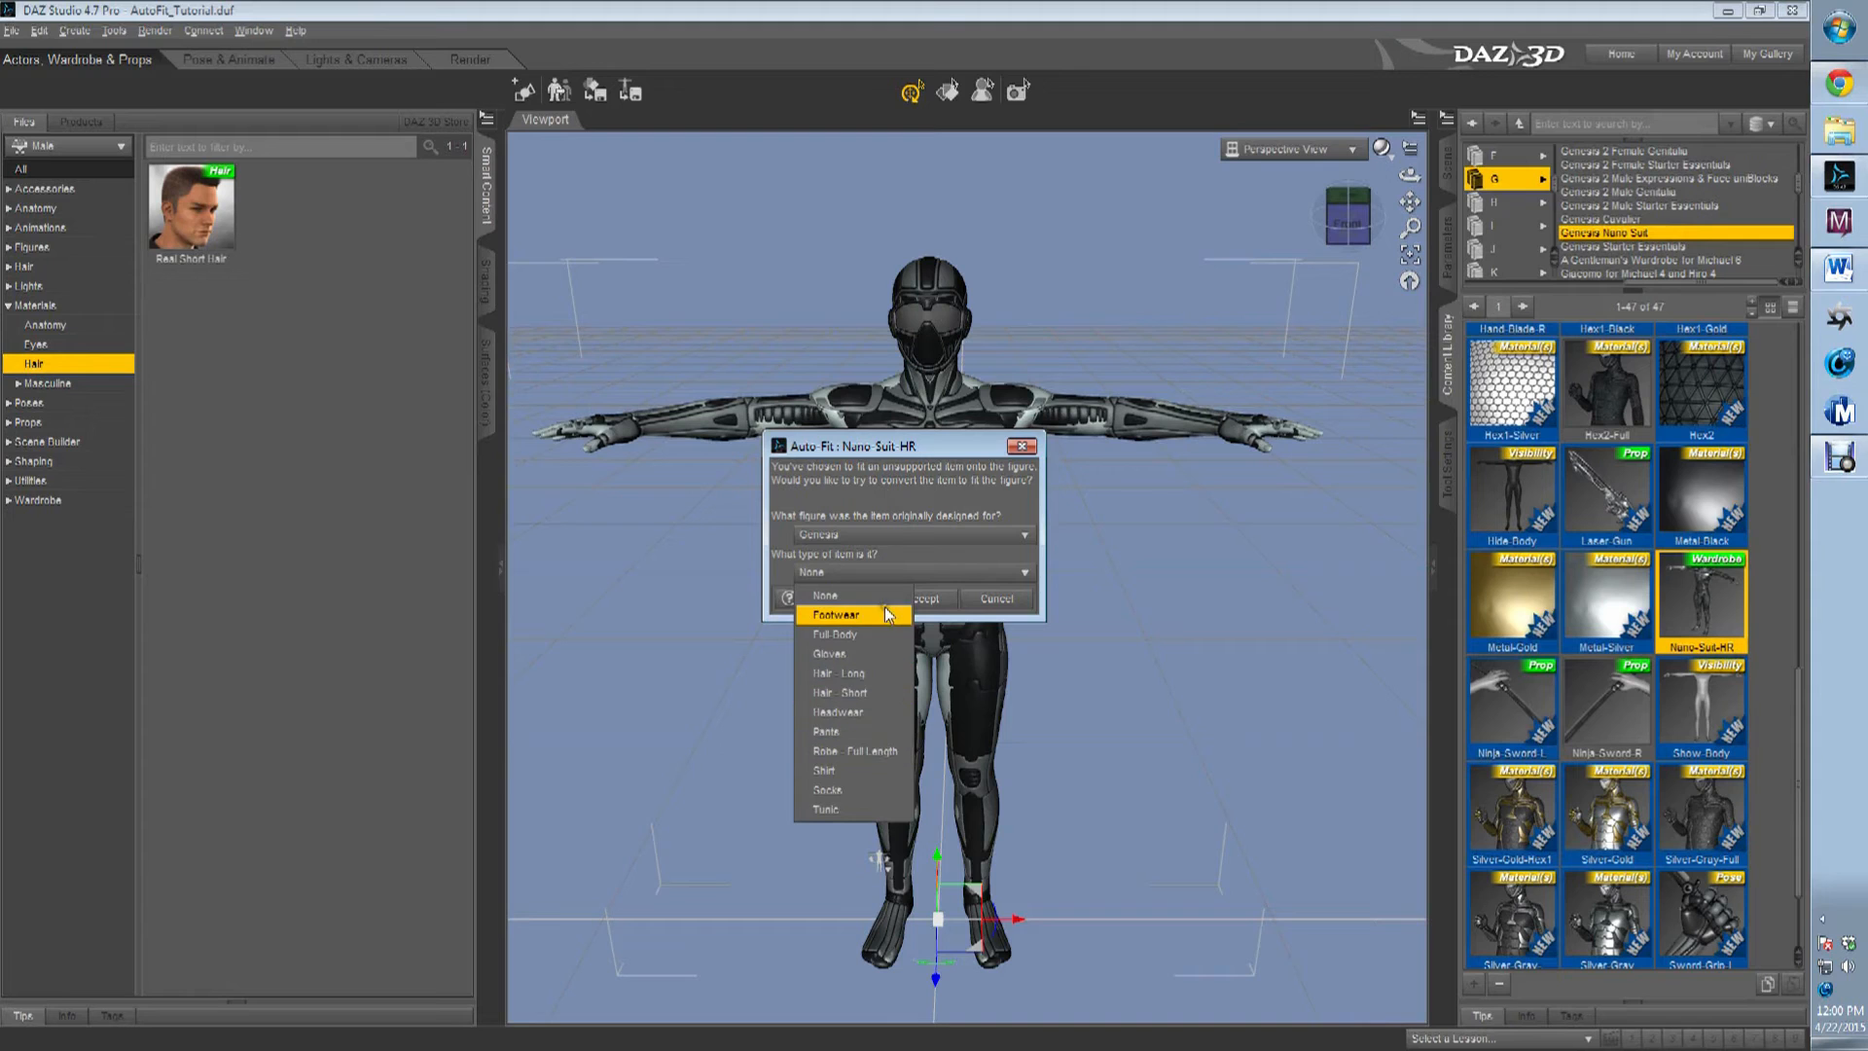
left_click(862, 634)
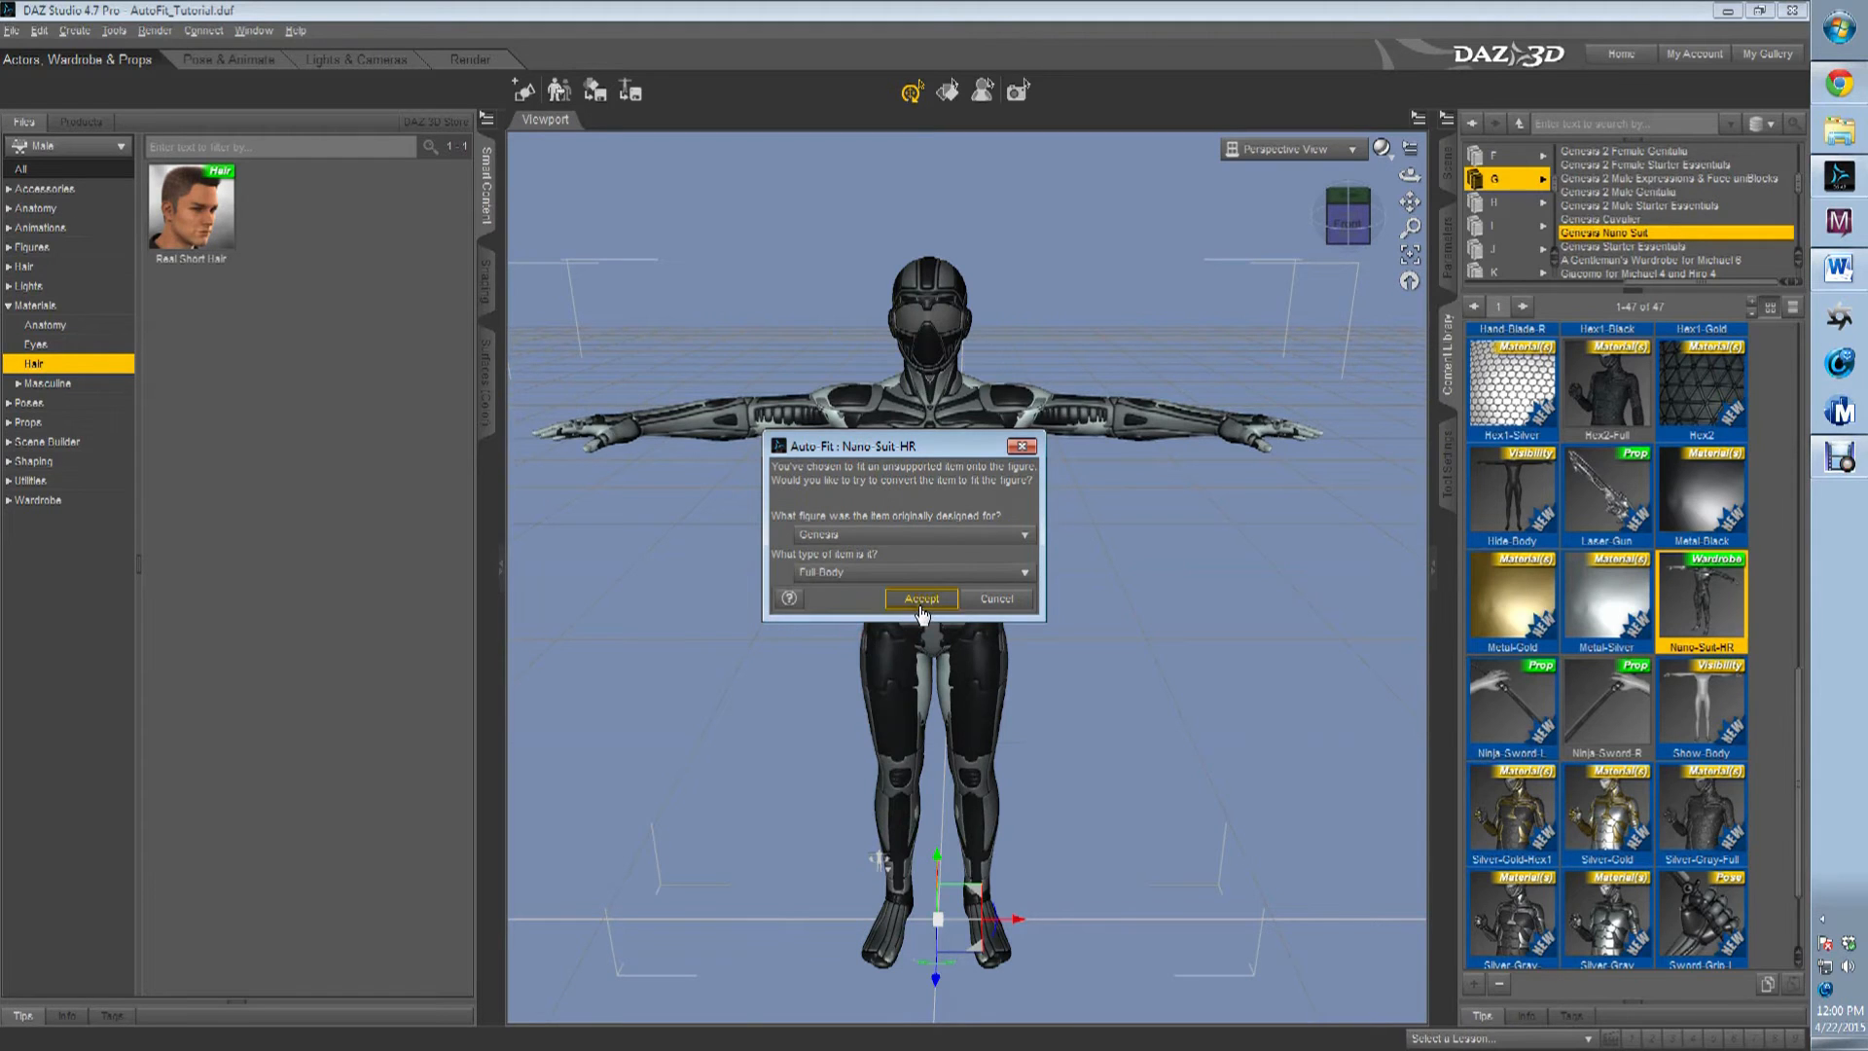
left_click(920, 601)
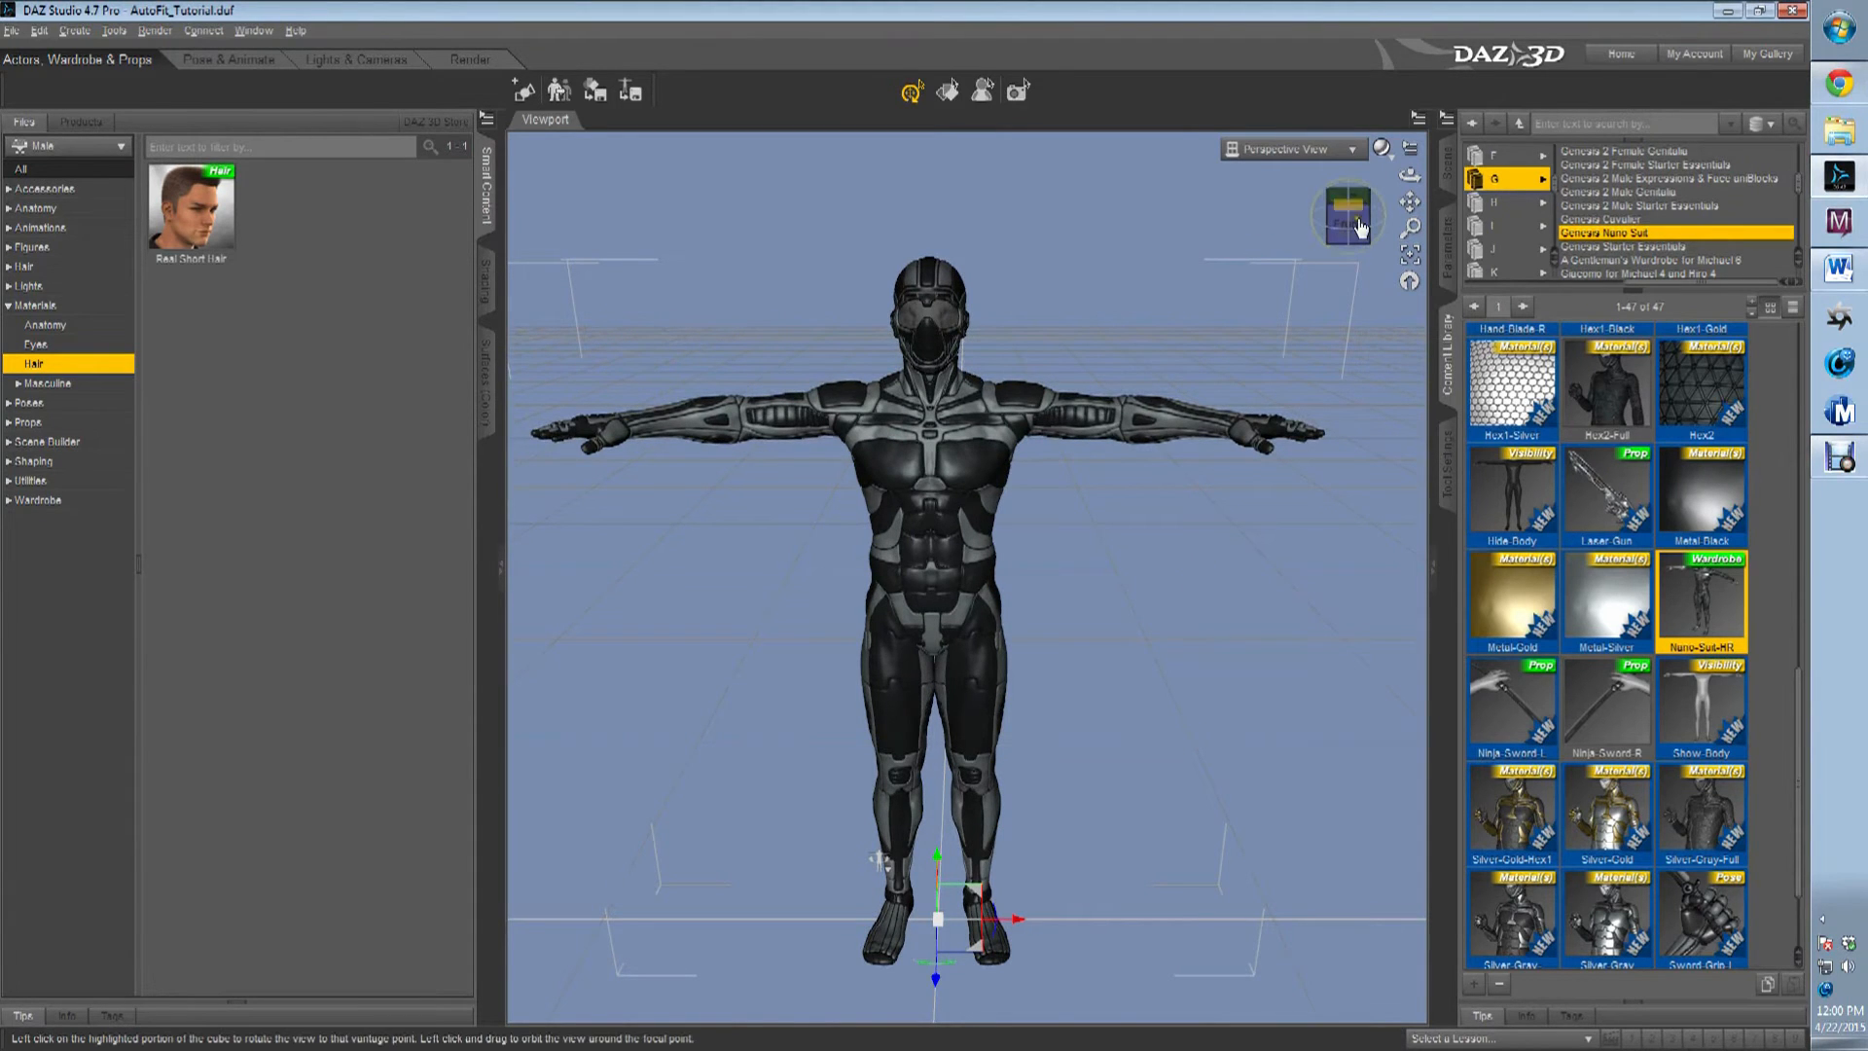
Inspect the fitted Nano Suit HR from an angle and delete it from the scene.
left_click_drag(715, 490, 953, 509)
left_click_drag(906, 871, 879, 874)
left_click(1447, 175)
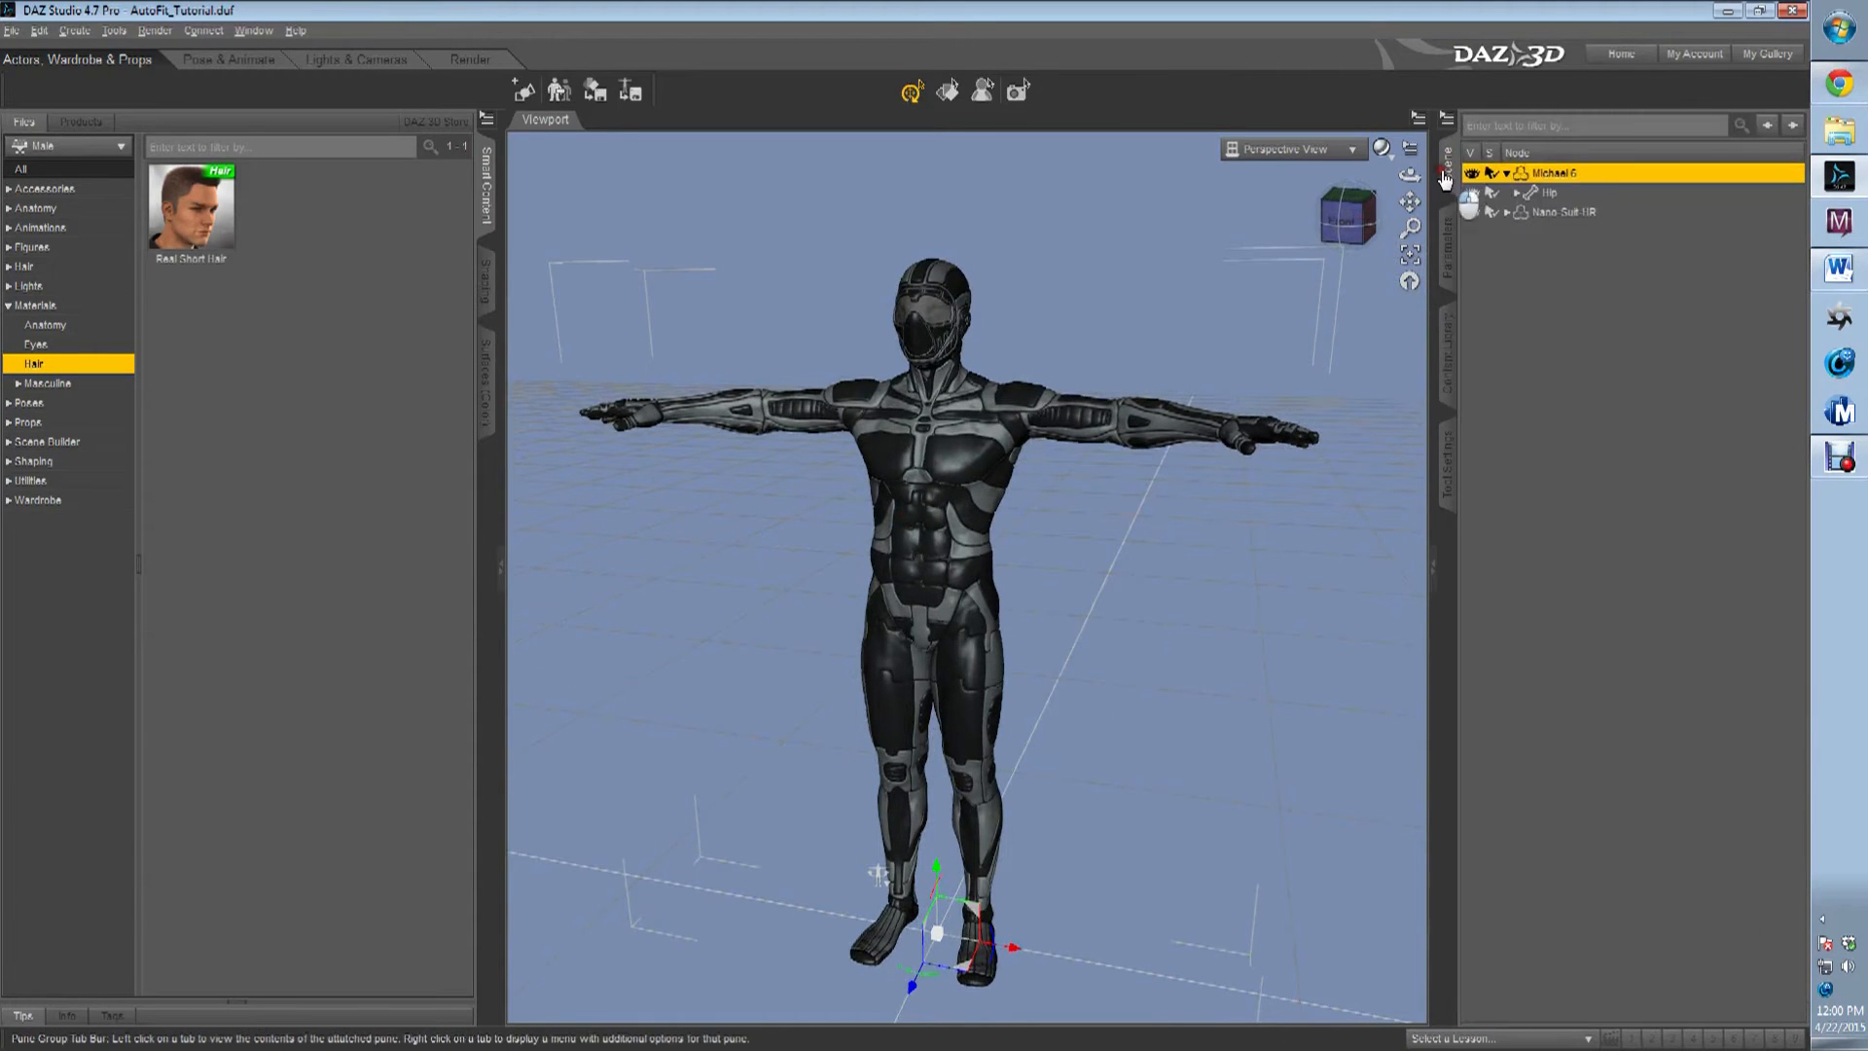
left_click(1565, 214)
key("Delete")
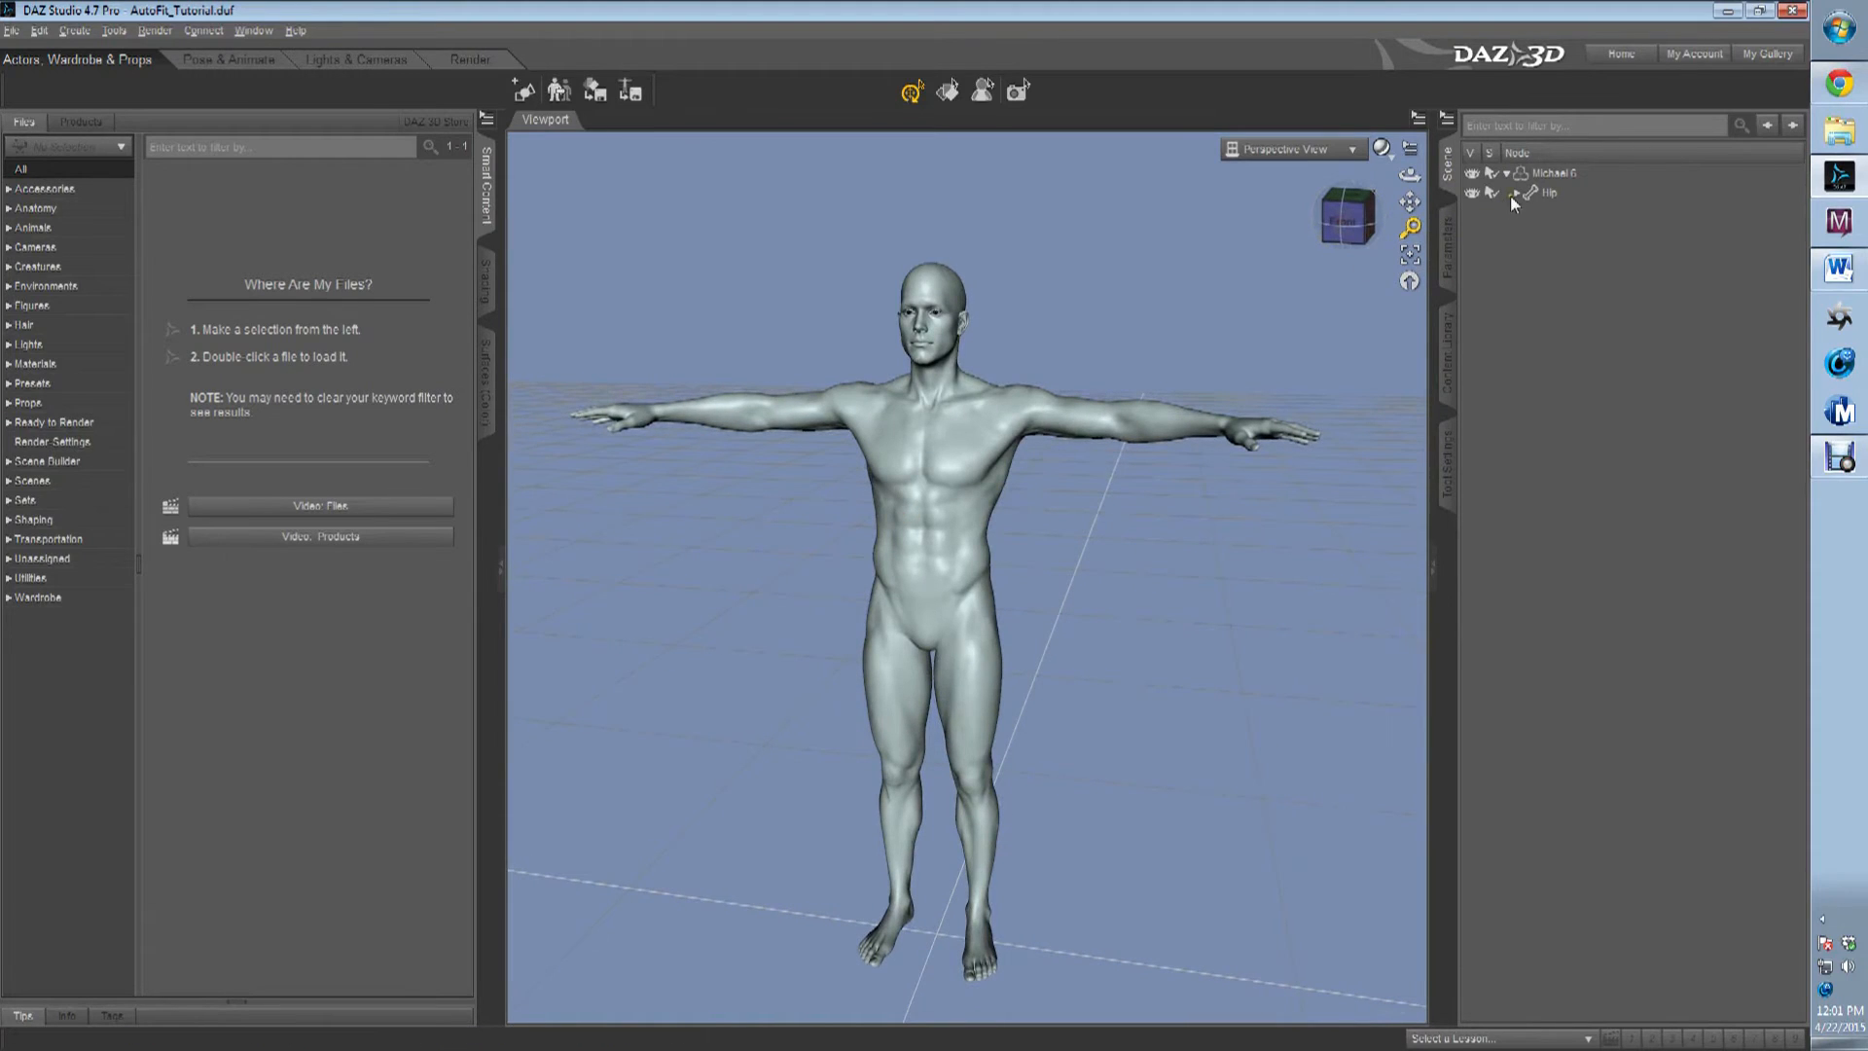
Select the Michael 6 figure and list the content library products filed under L.
left_click(1549, 172)
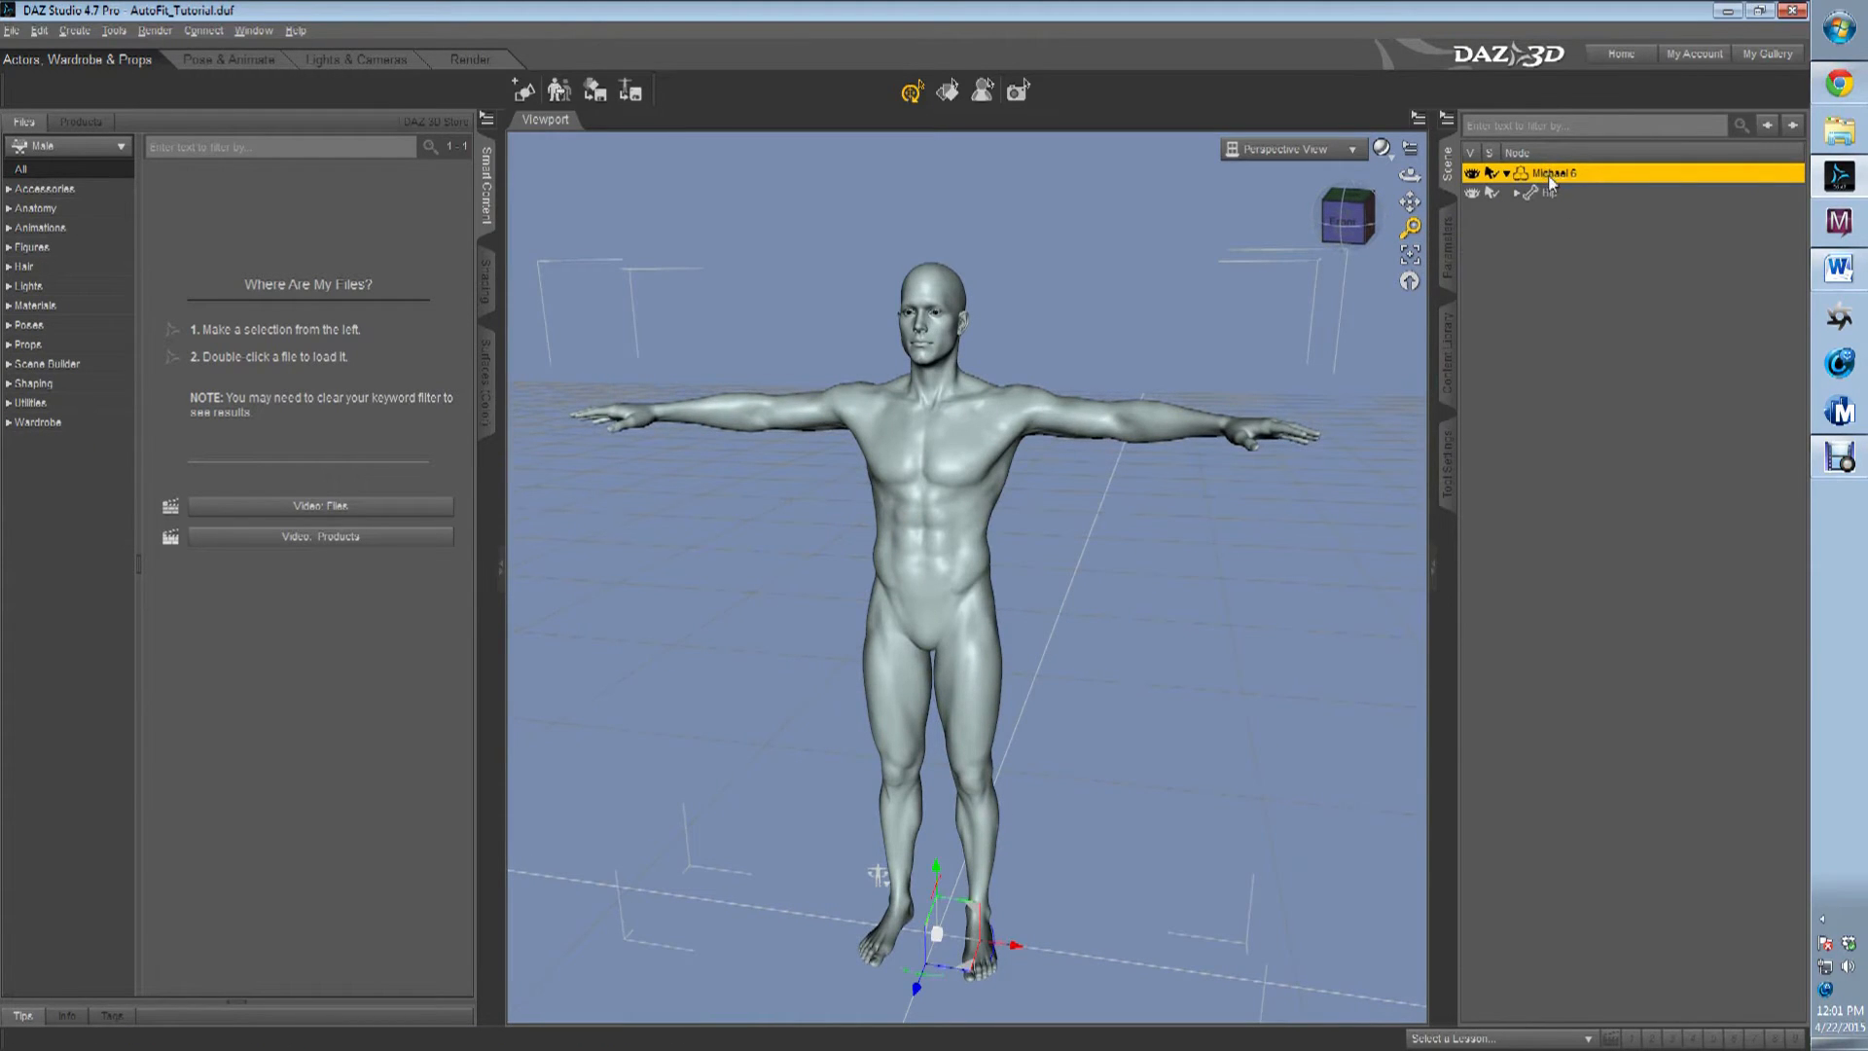
left_click(1448, 379)
scroll(1504, 247, "down", 2)
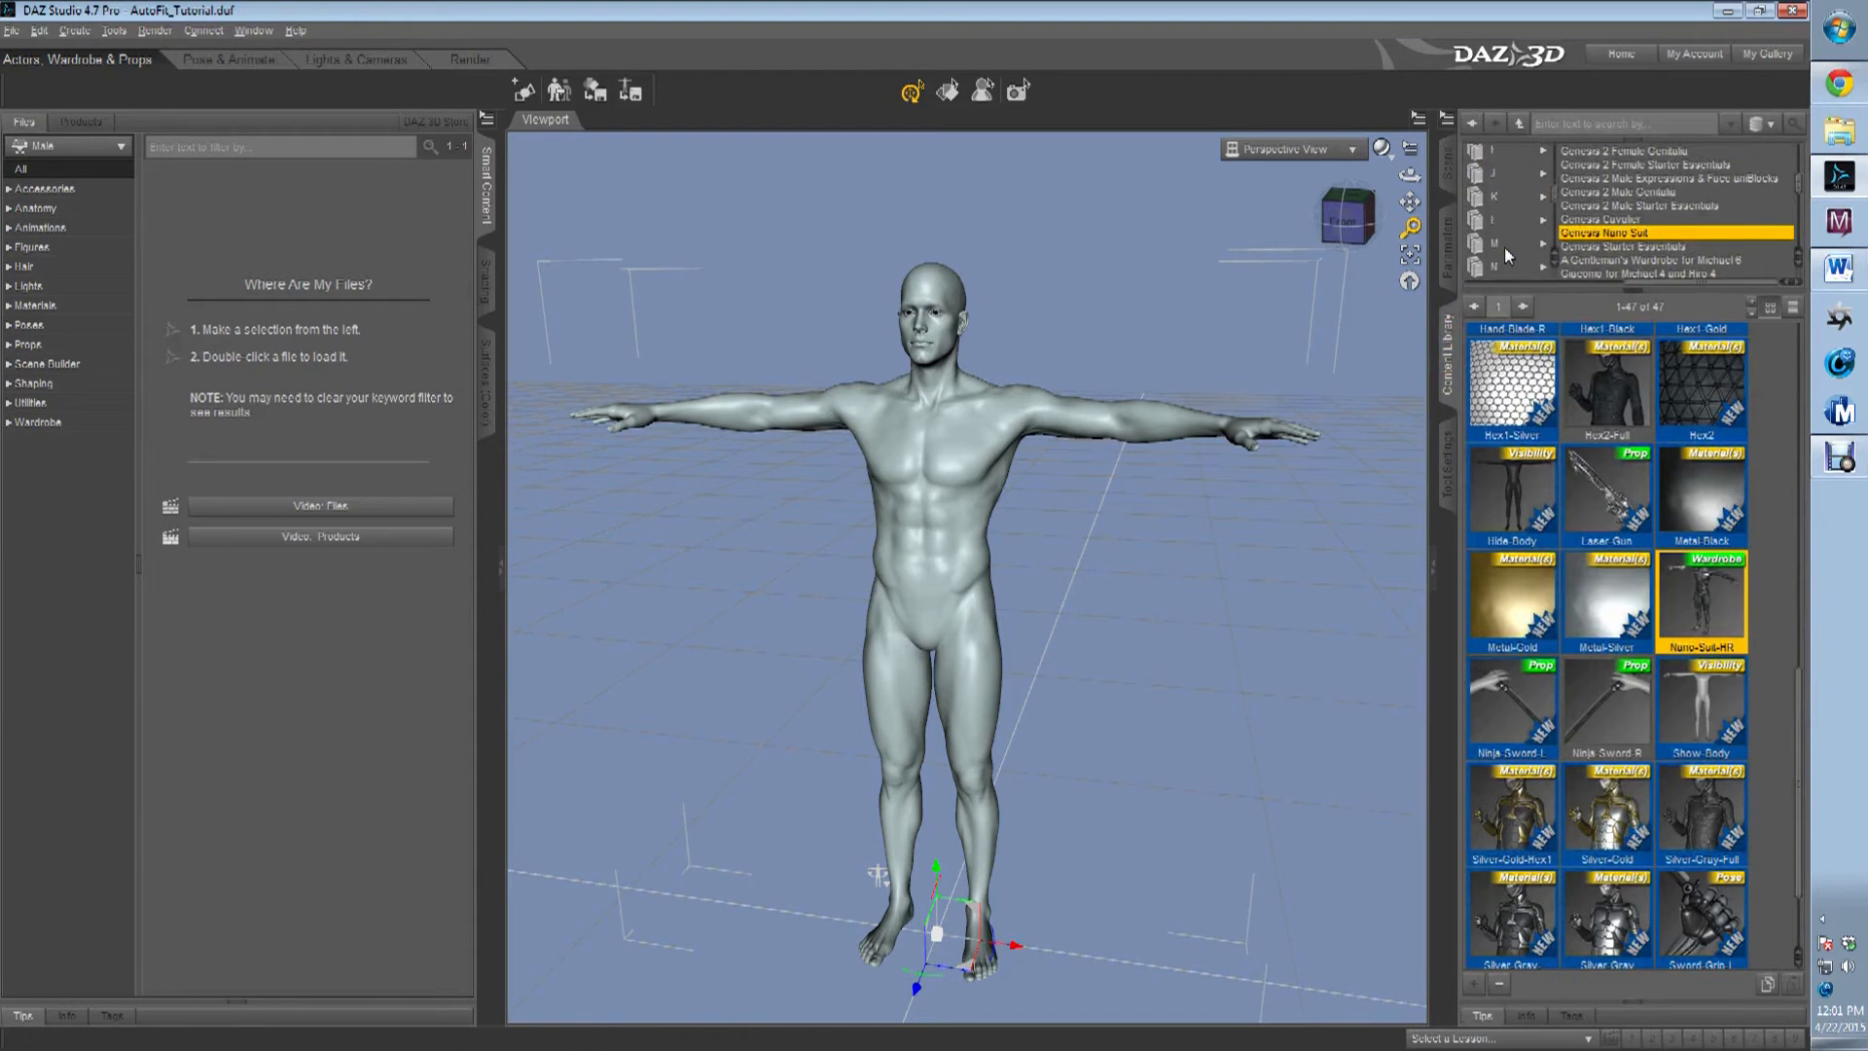
left_click(1503, 155)
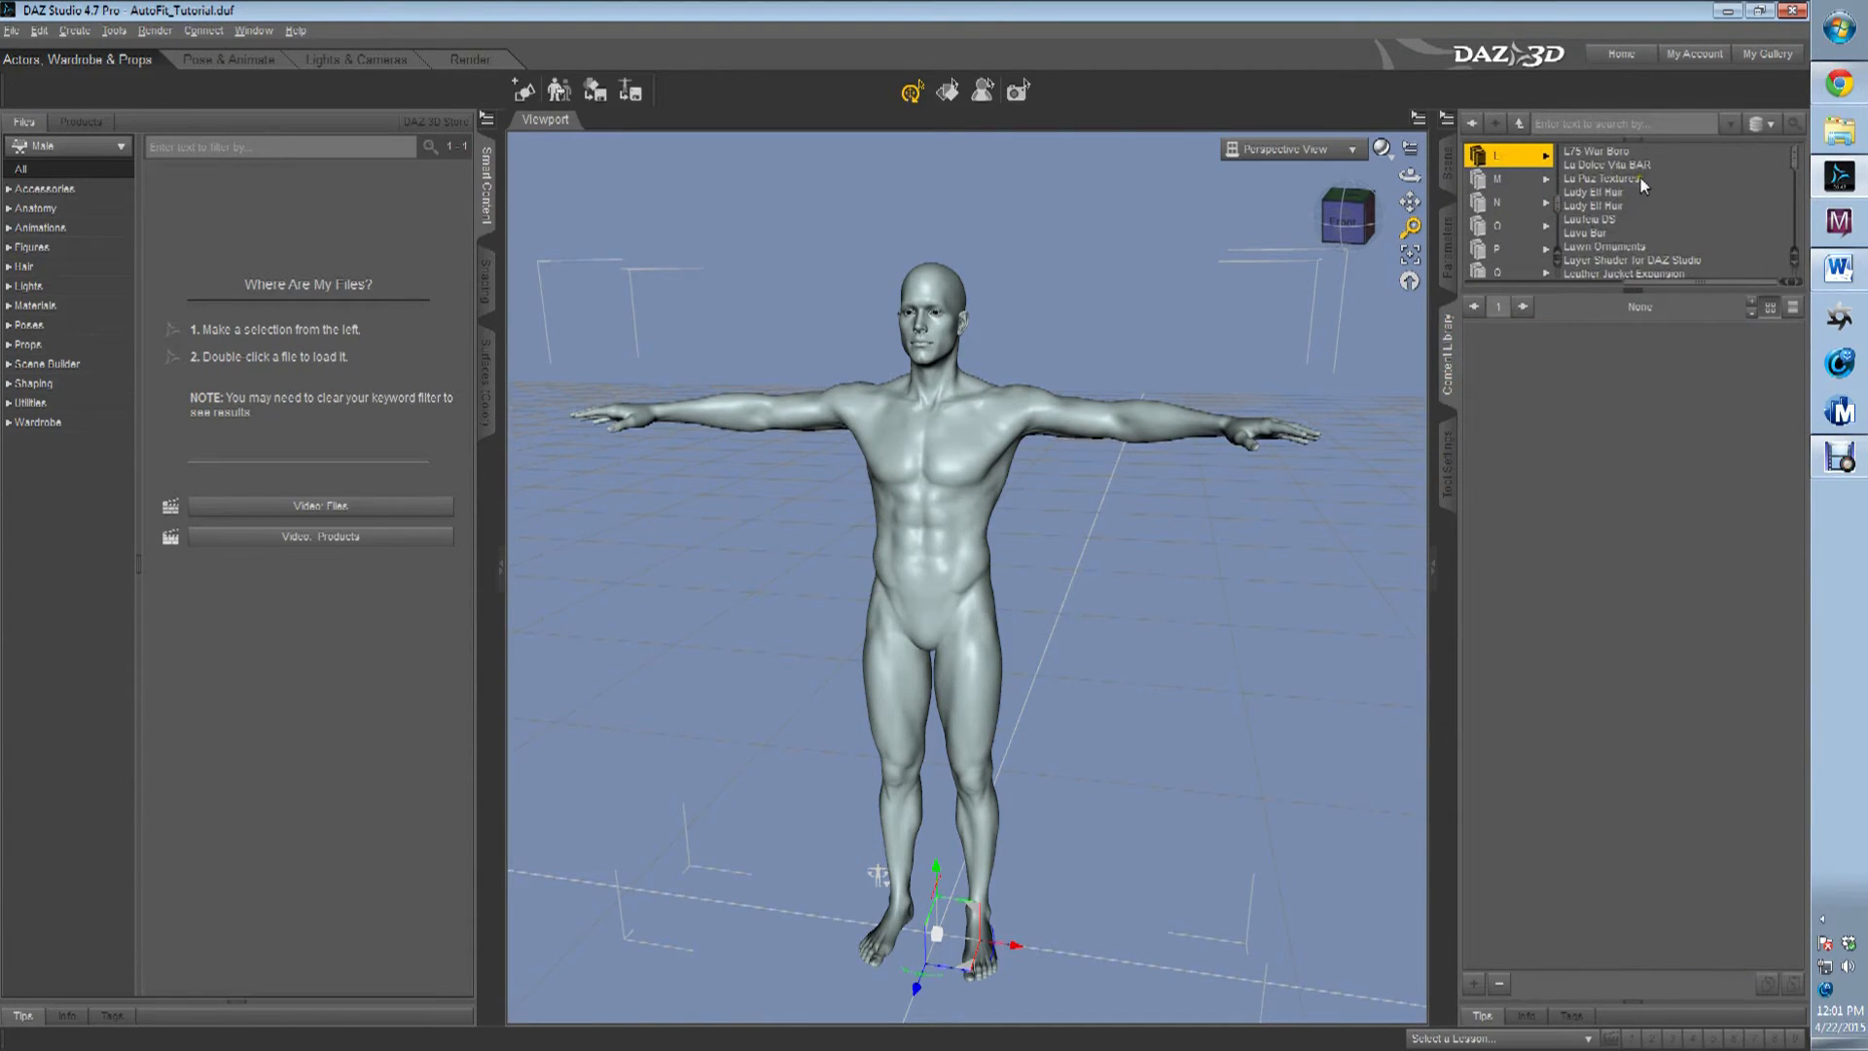
Look through the names of the L products for an outfit made for another figure.
scroll(1642, 185, "down", 4)
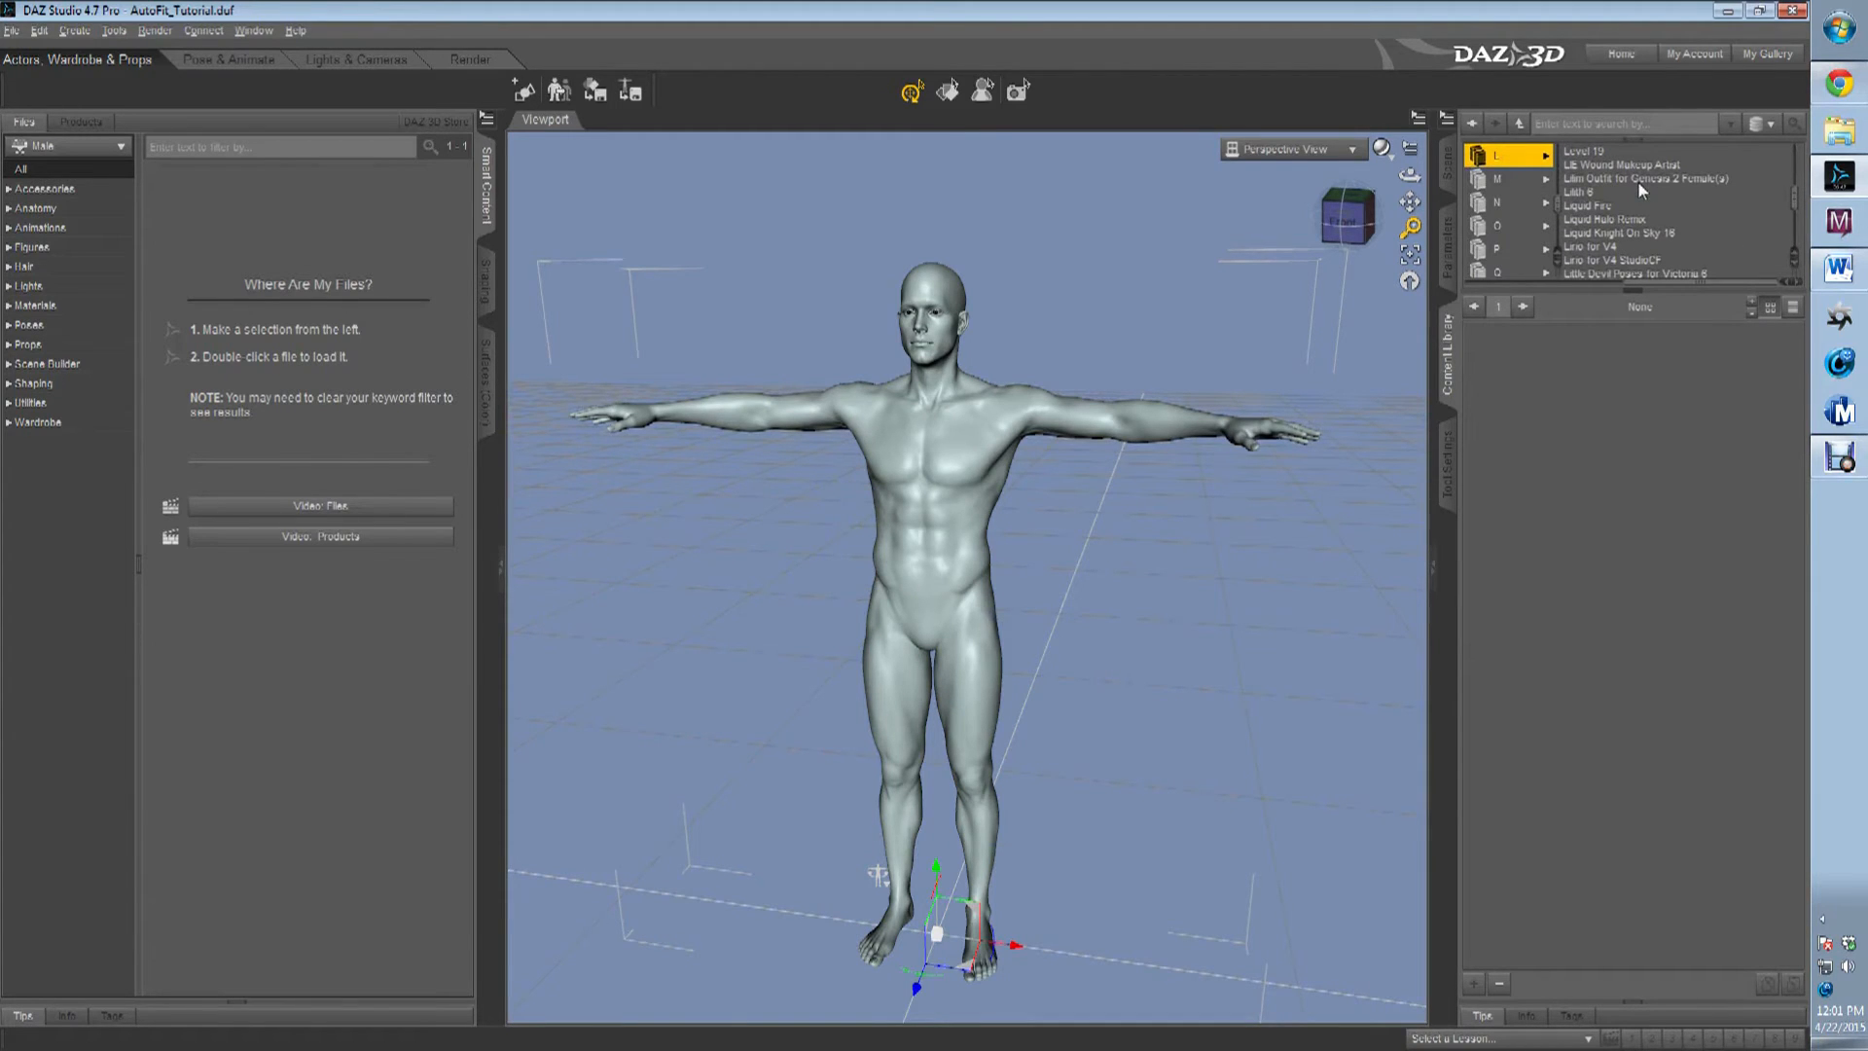
scroll(1638, 181, "down", 3)
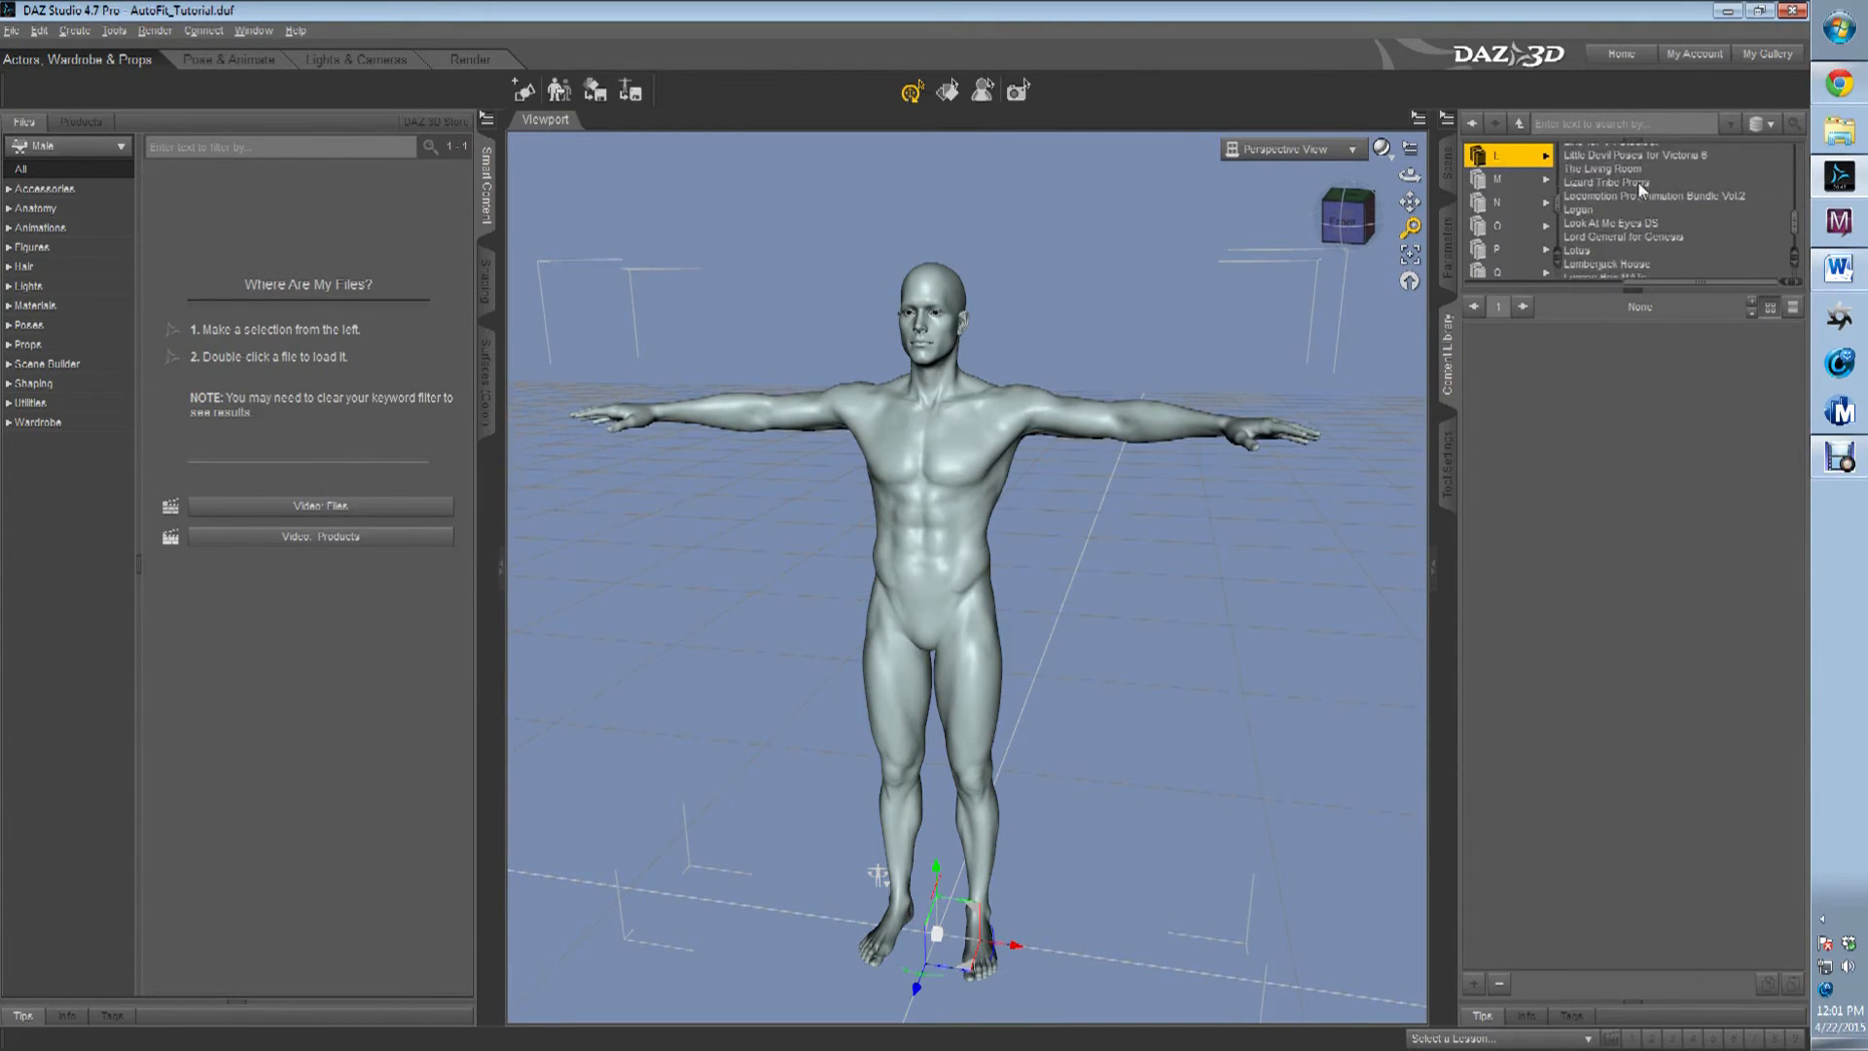
scroll(1639, 183, "down", 3)
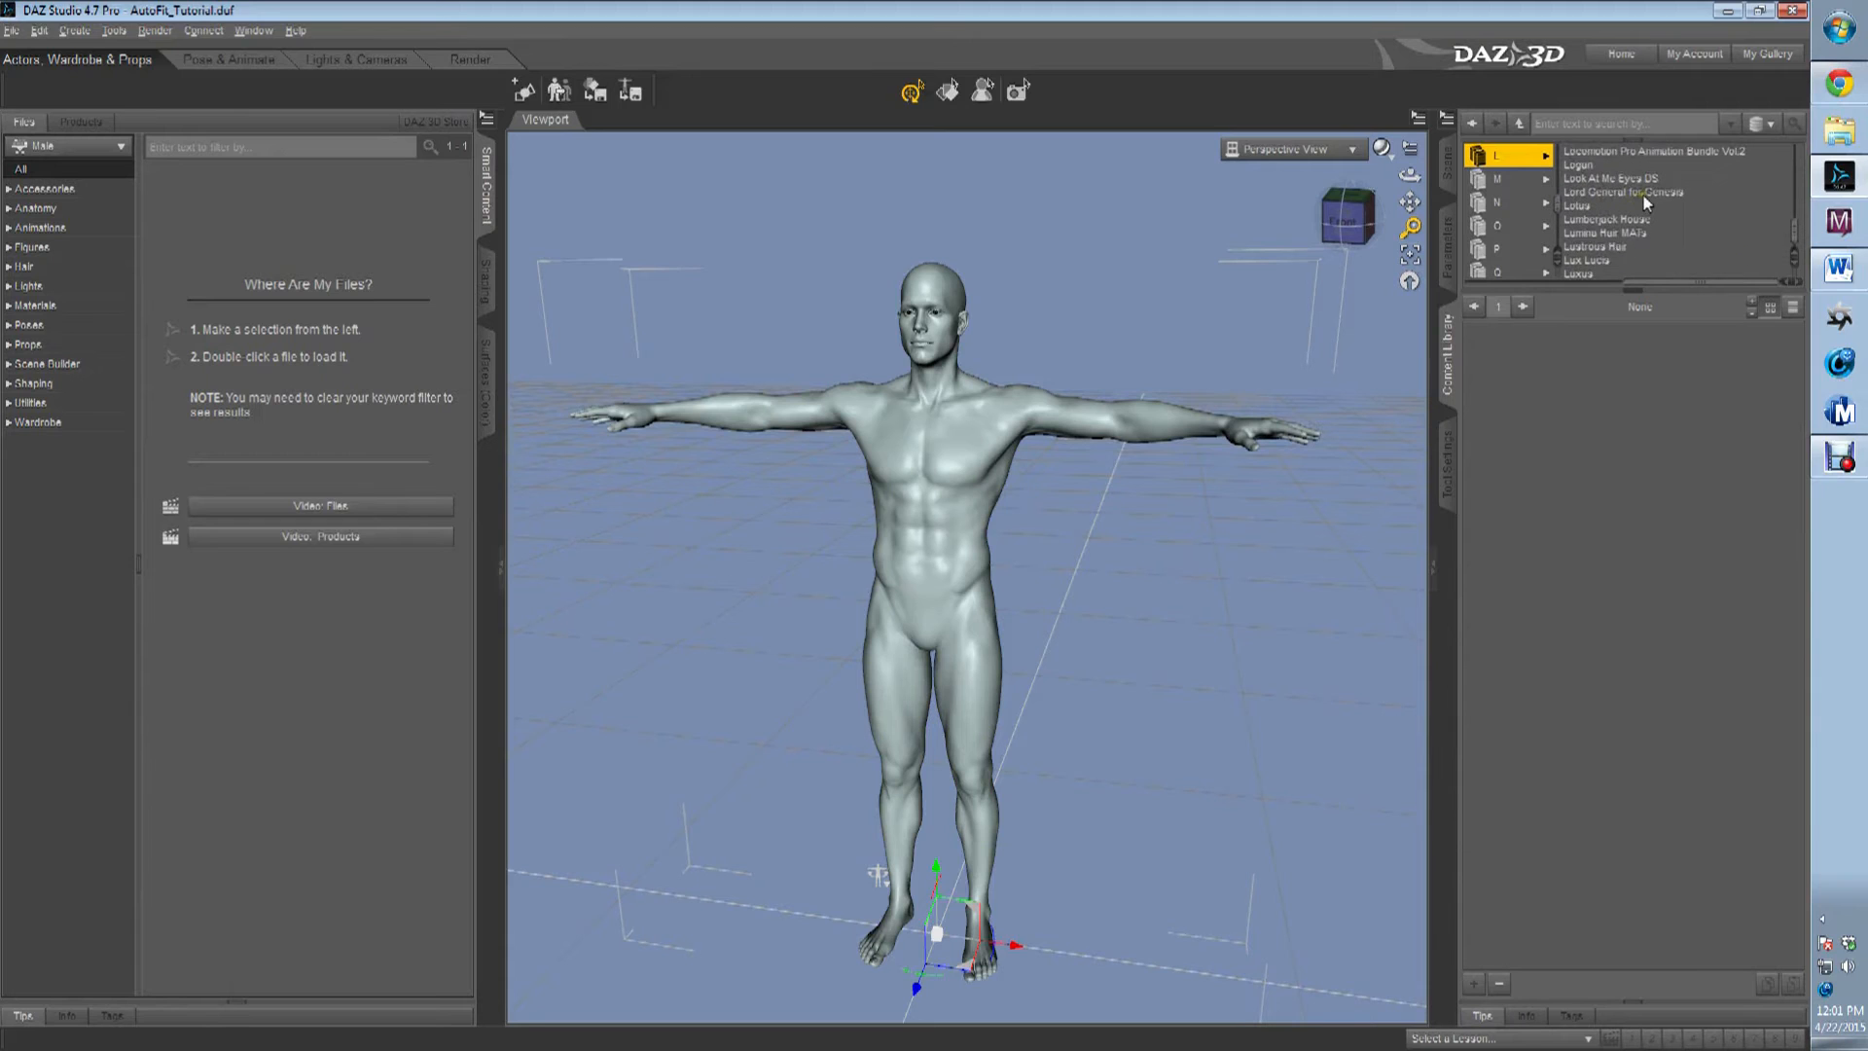
scroll(1602, 215, "up", 1)
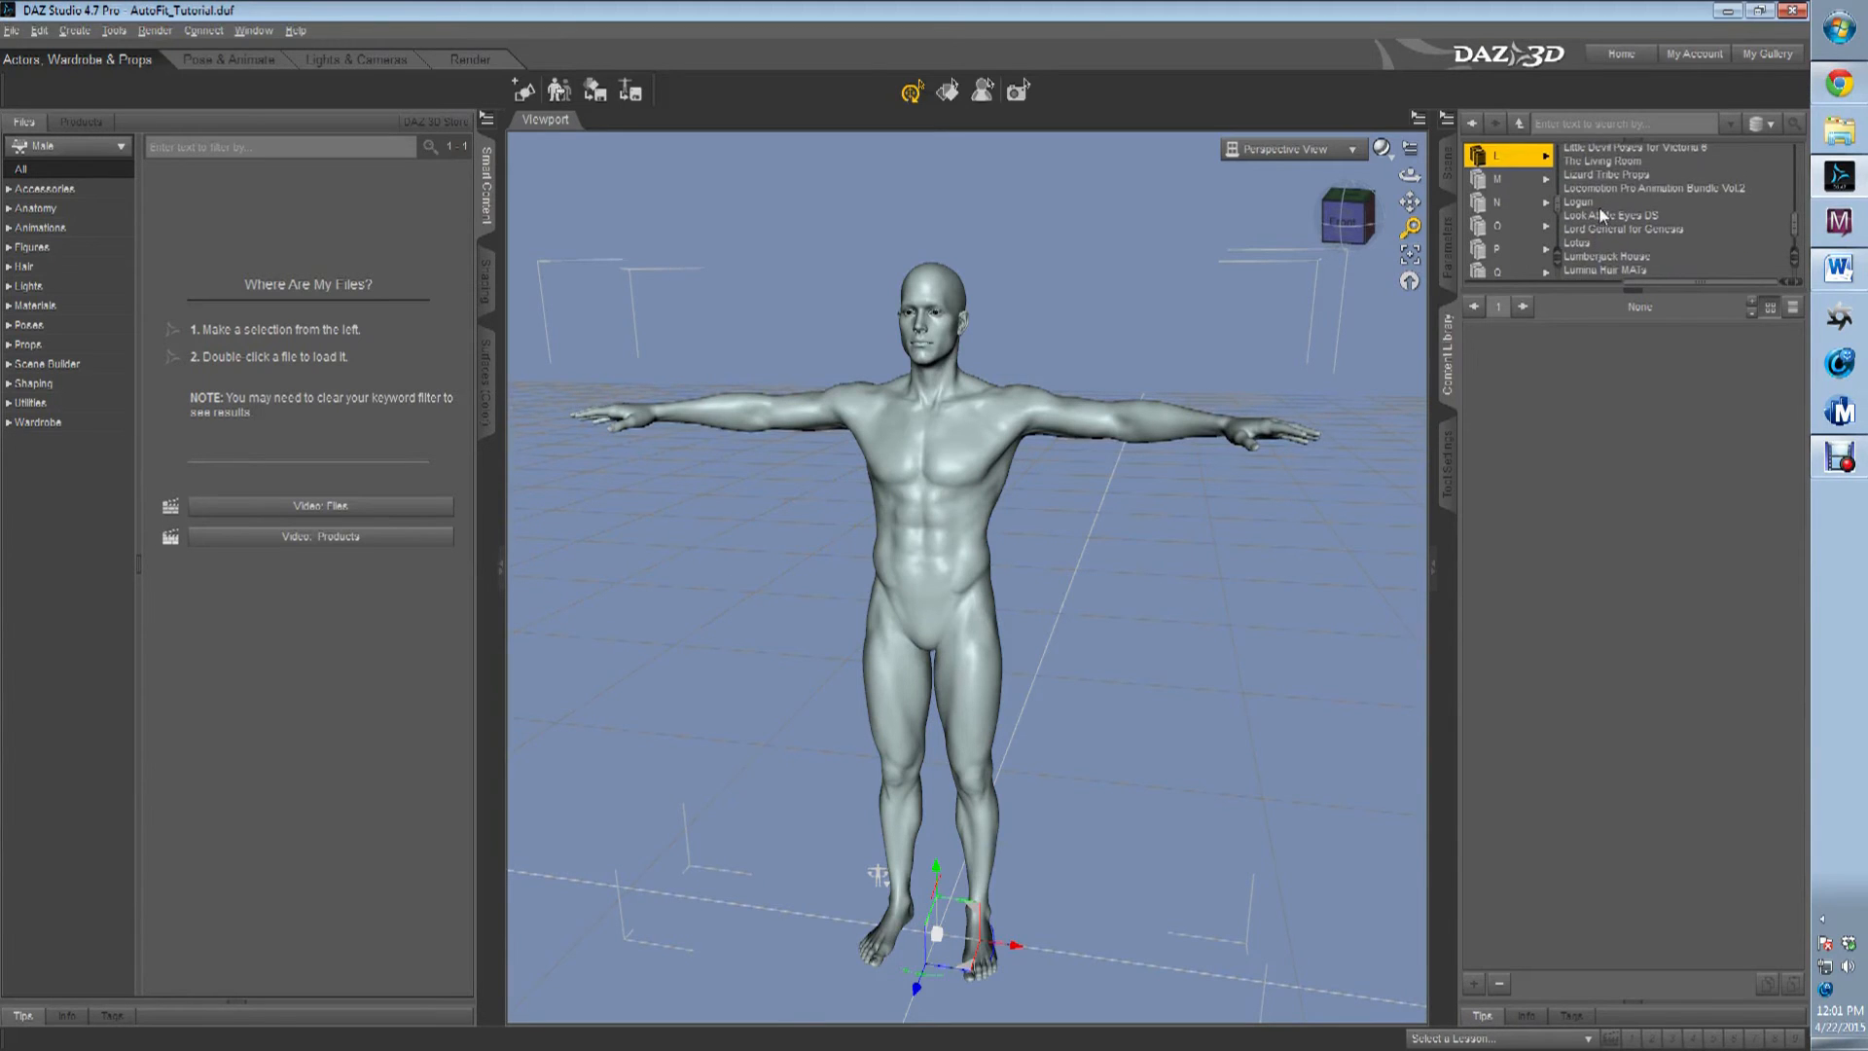
scroll(1610, 200, "up", 4)
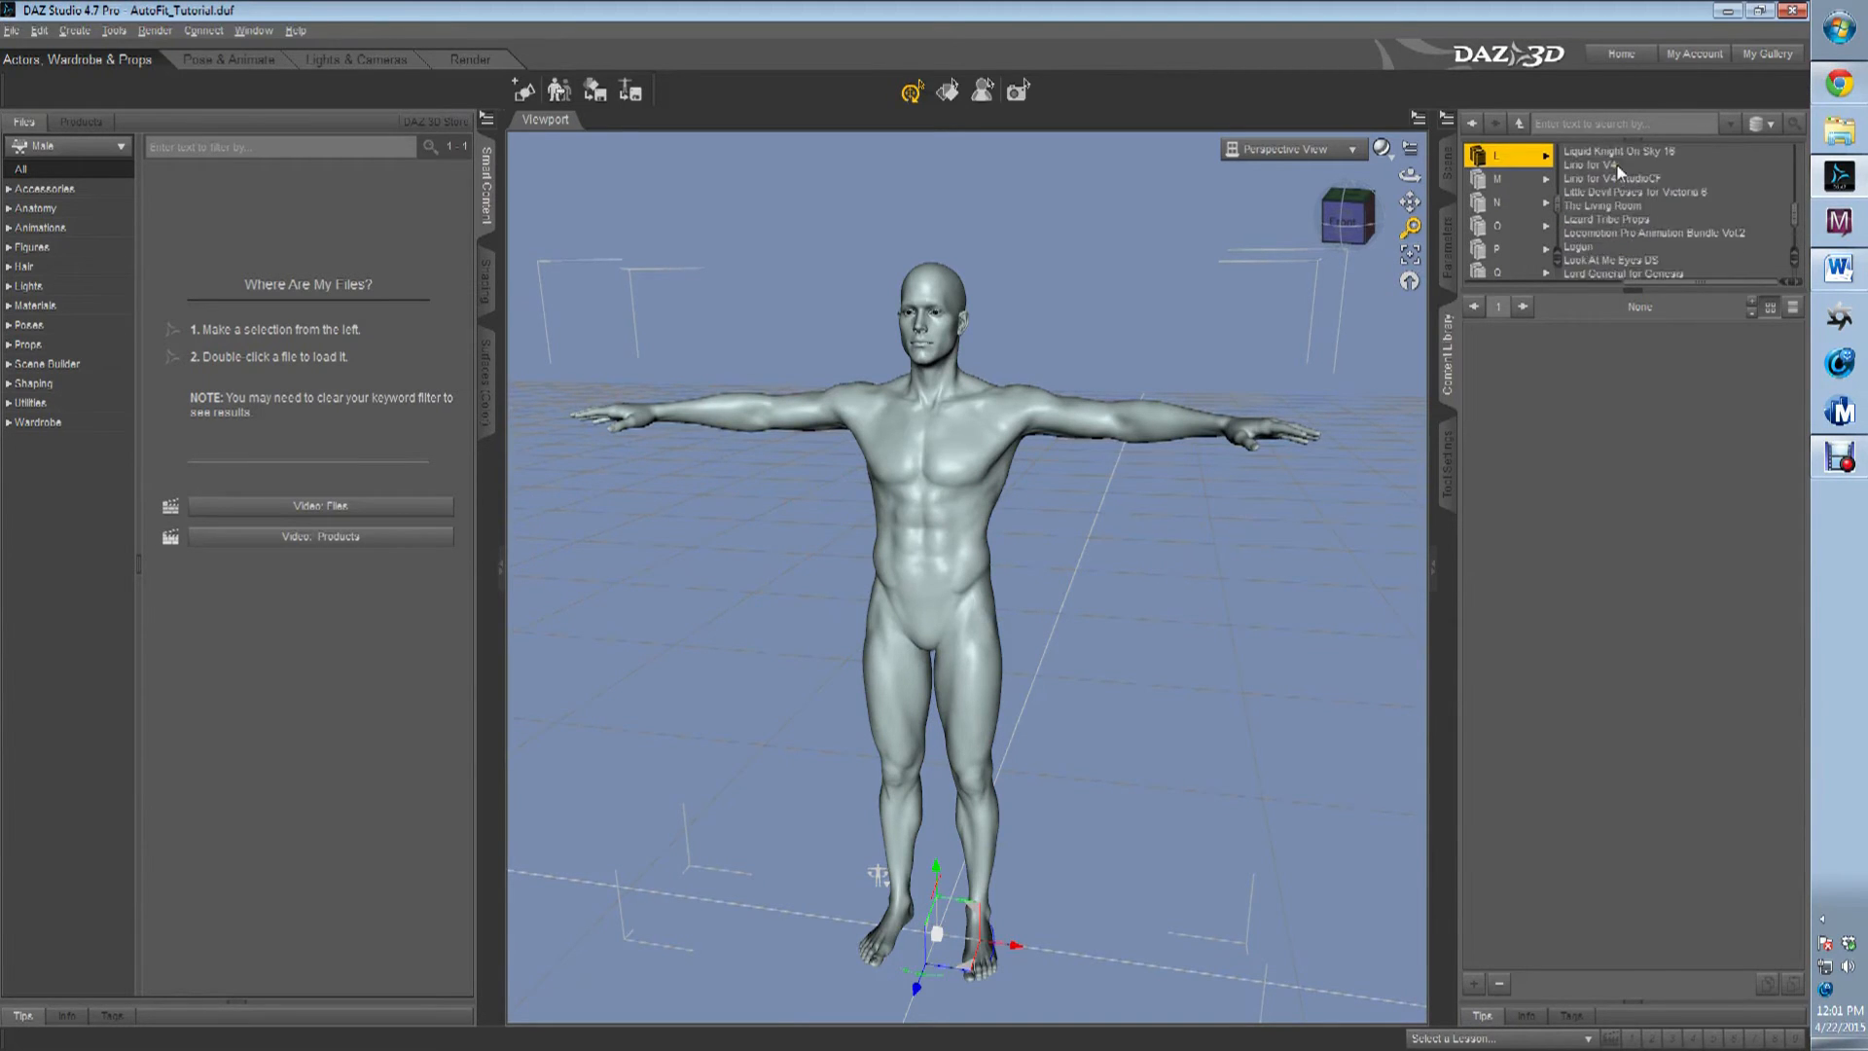
scroll(1629, 207, "up", 3)
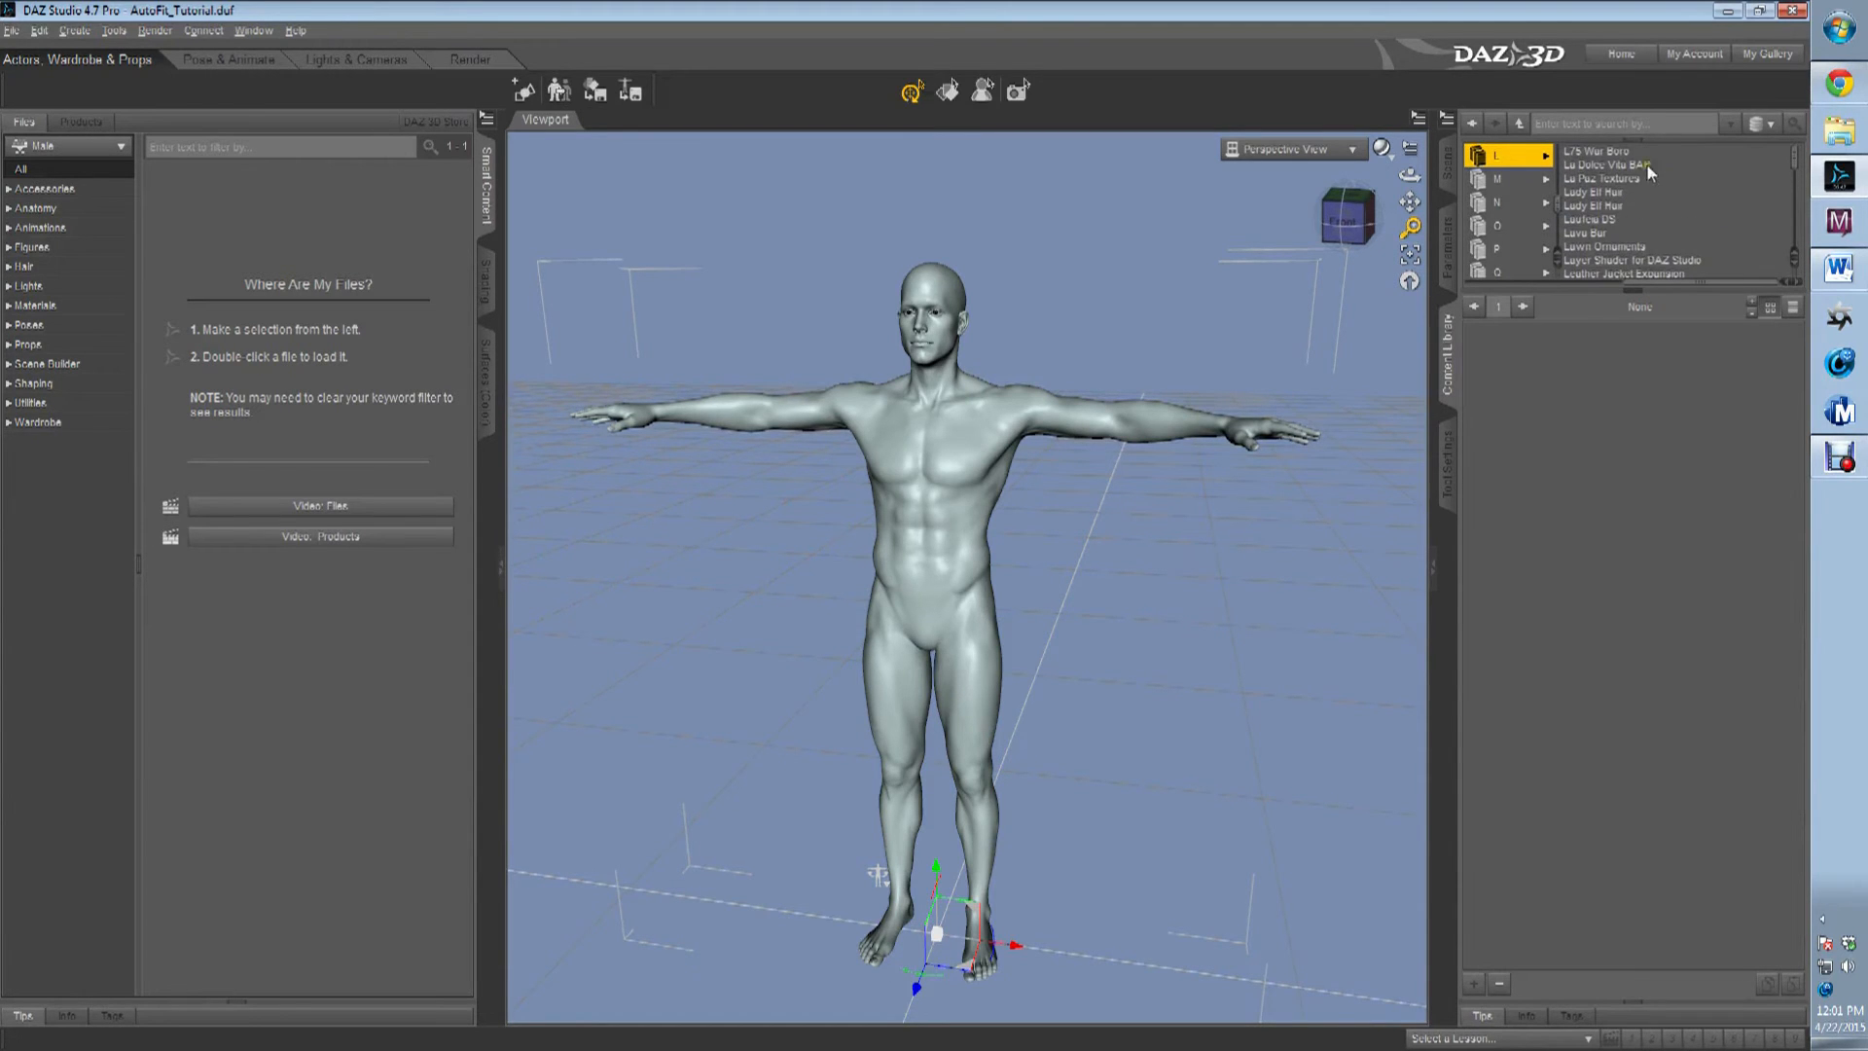
Examine the contents of the first L products, including L75 War Boro, La Paz Textures and Lady Elf Hair.
left_click(1603, 153)
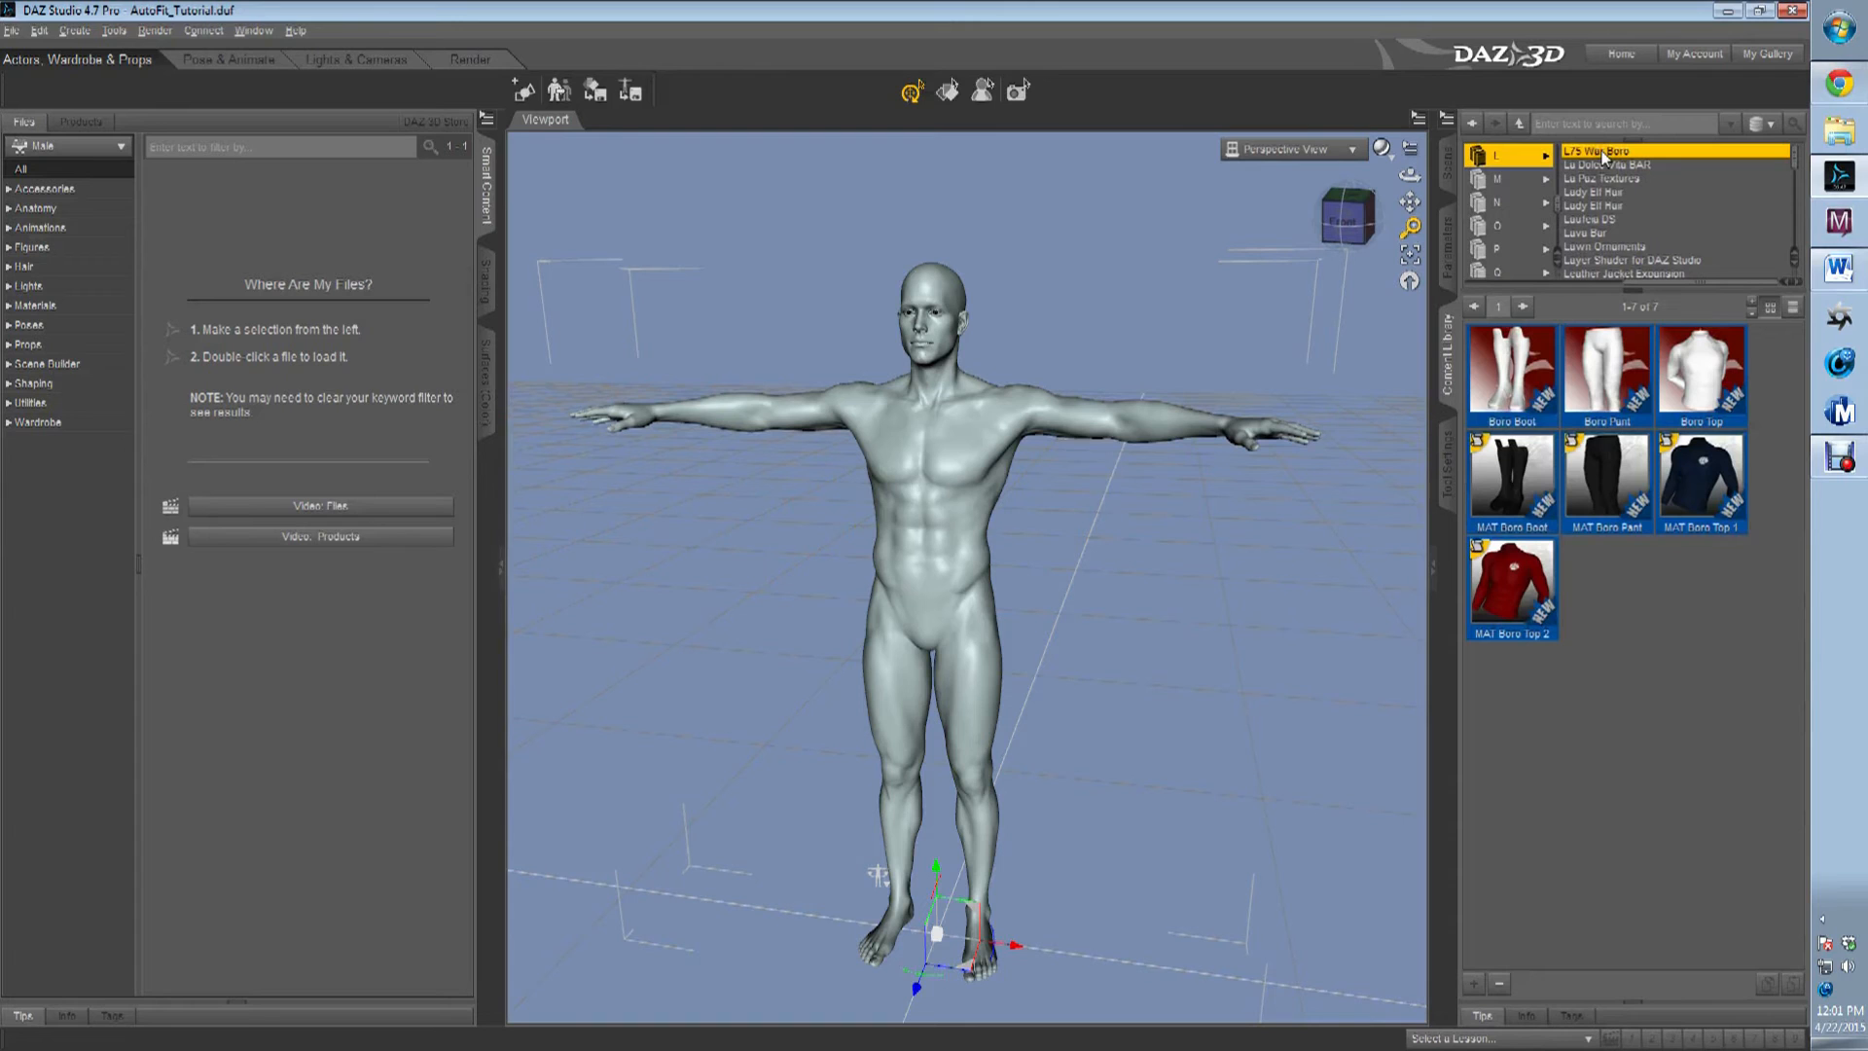
left_click(1610, 178)
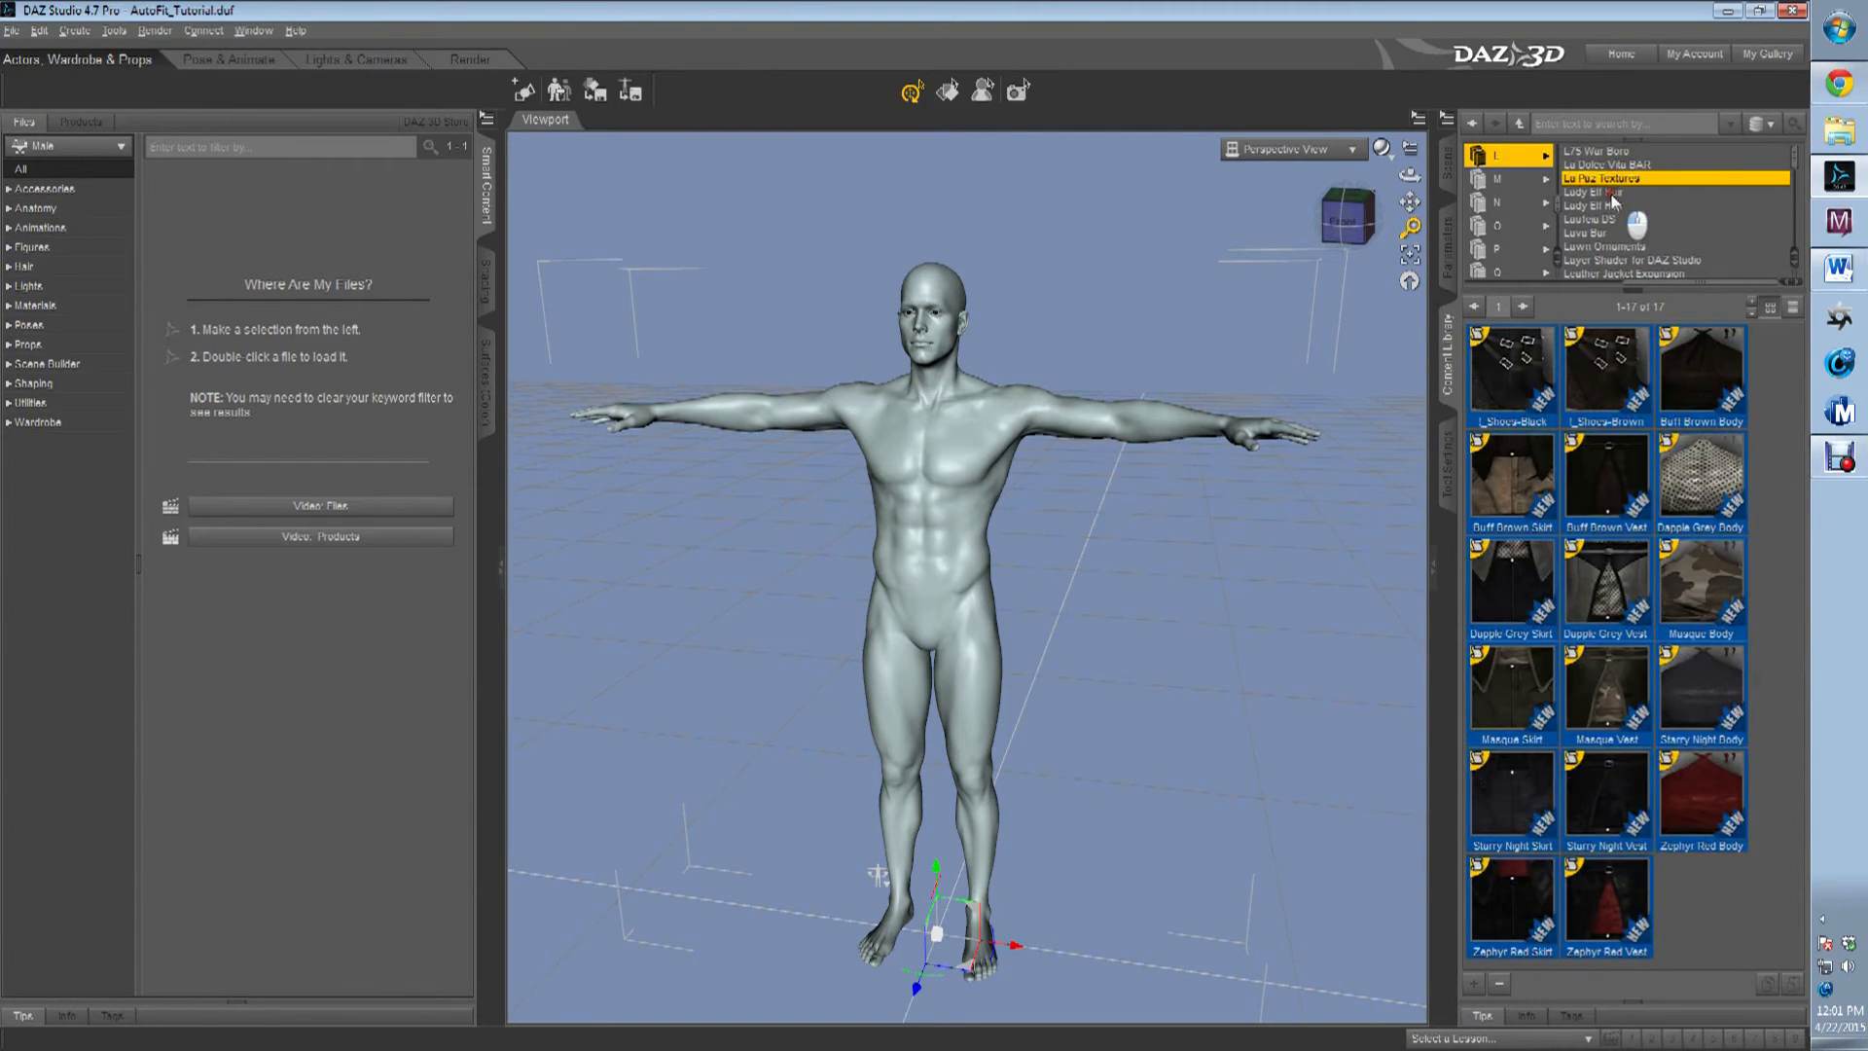
left_click(1614, 206)
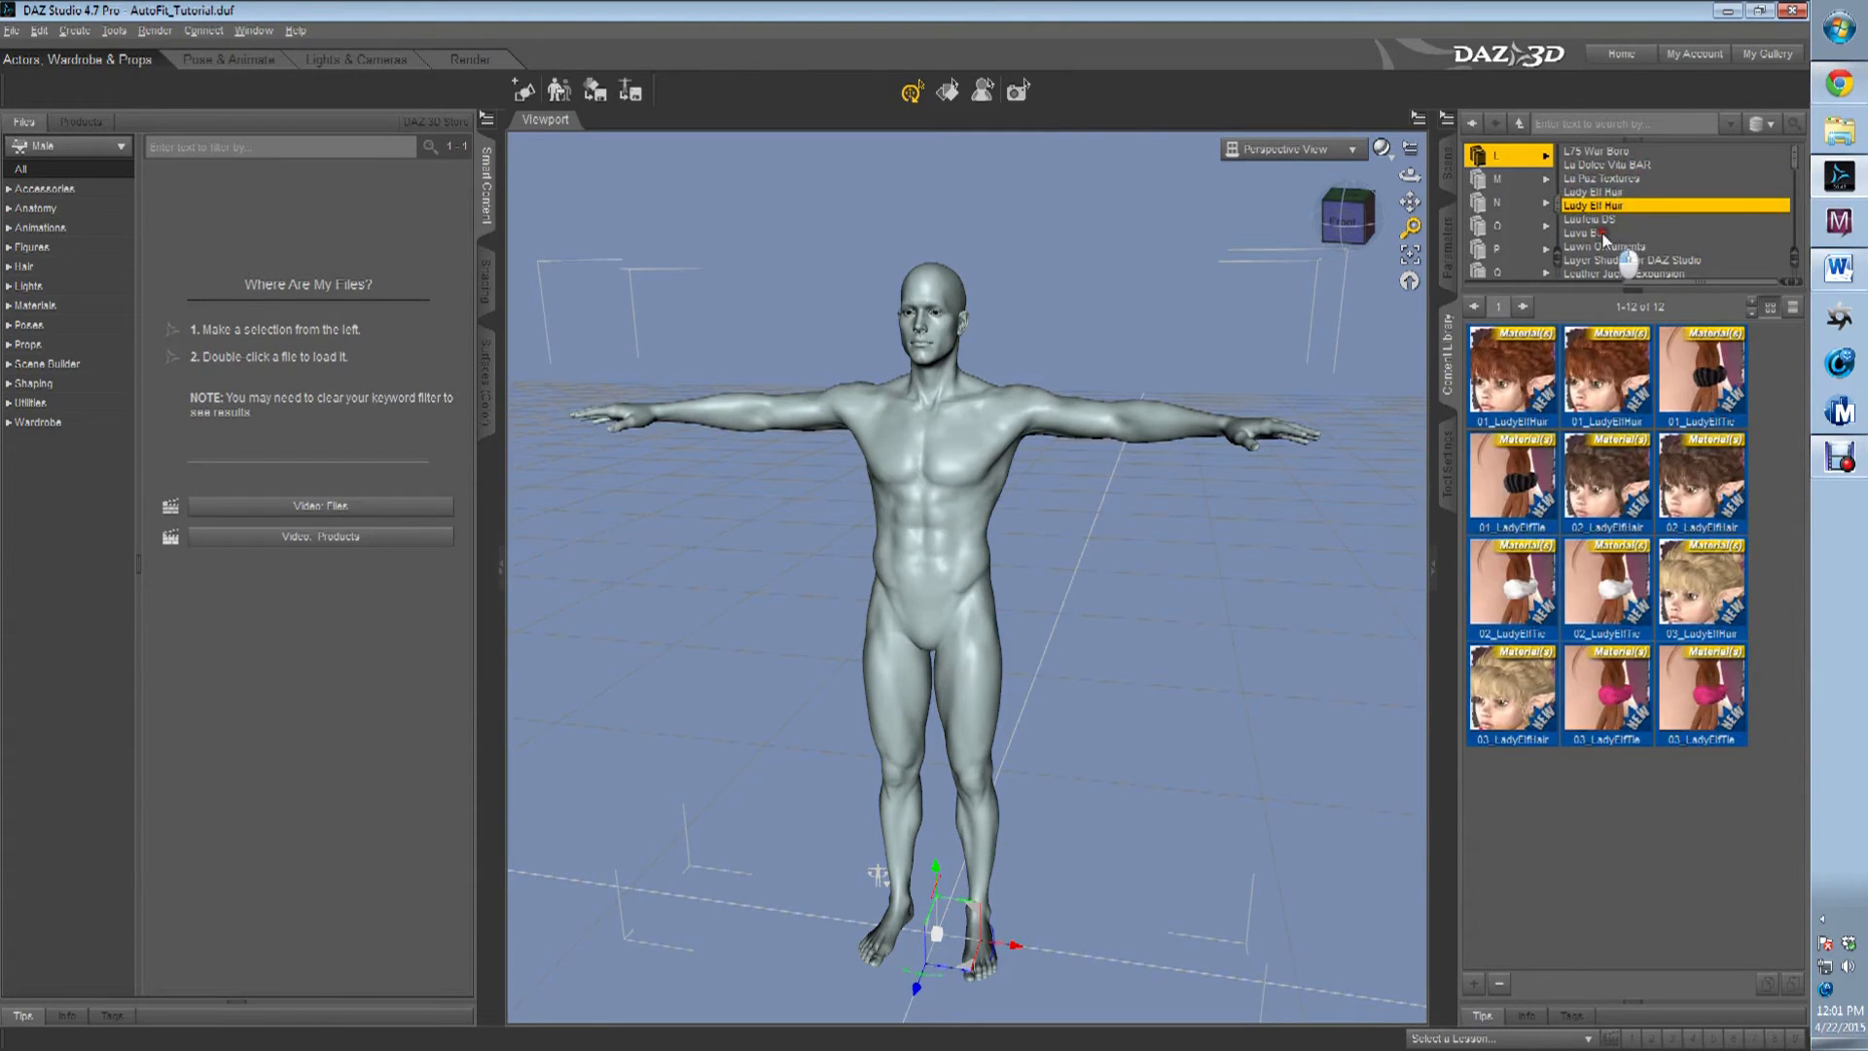
left_click(1602, 233)
left_click(1594, 218)
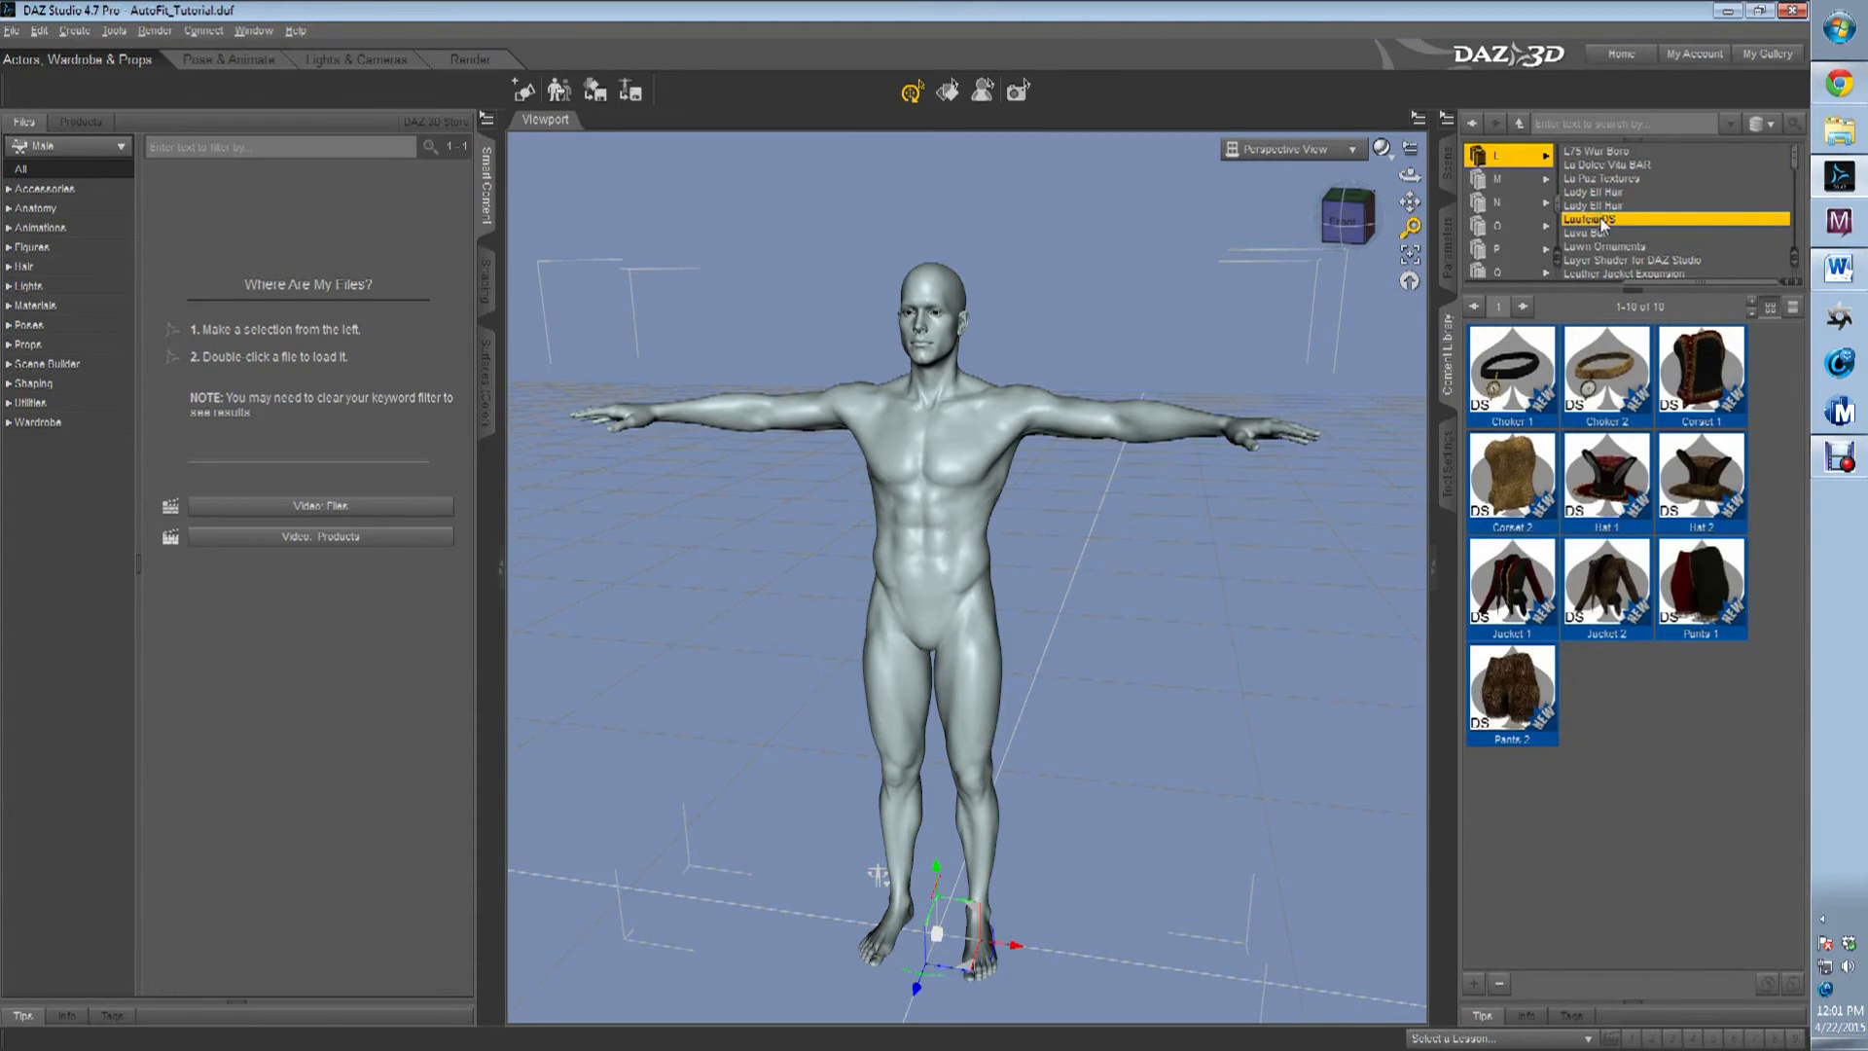
scroll(1602, 224, "down", 1)
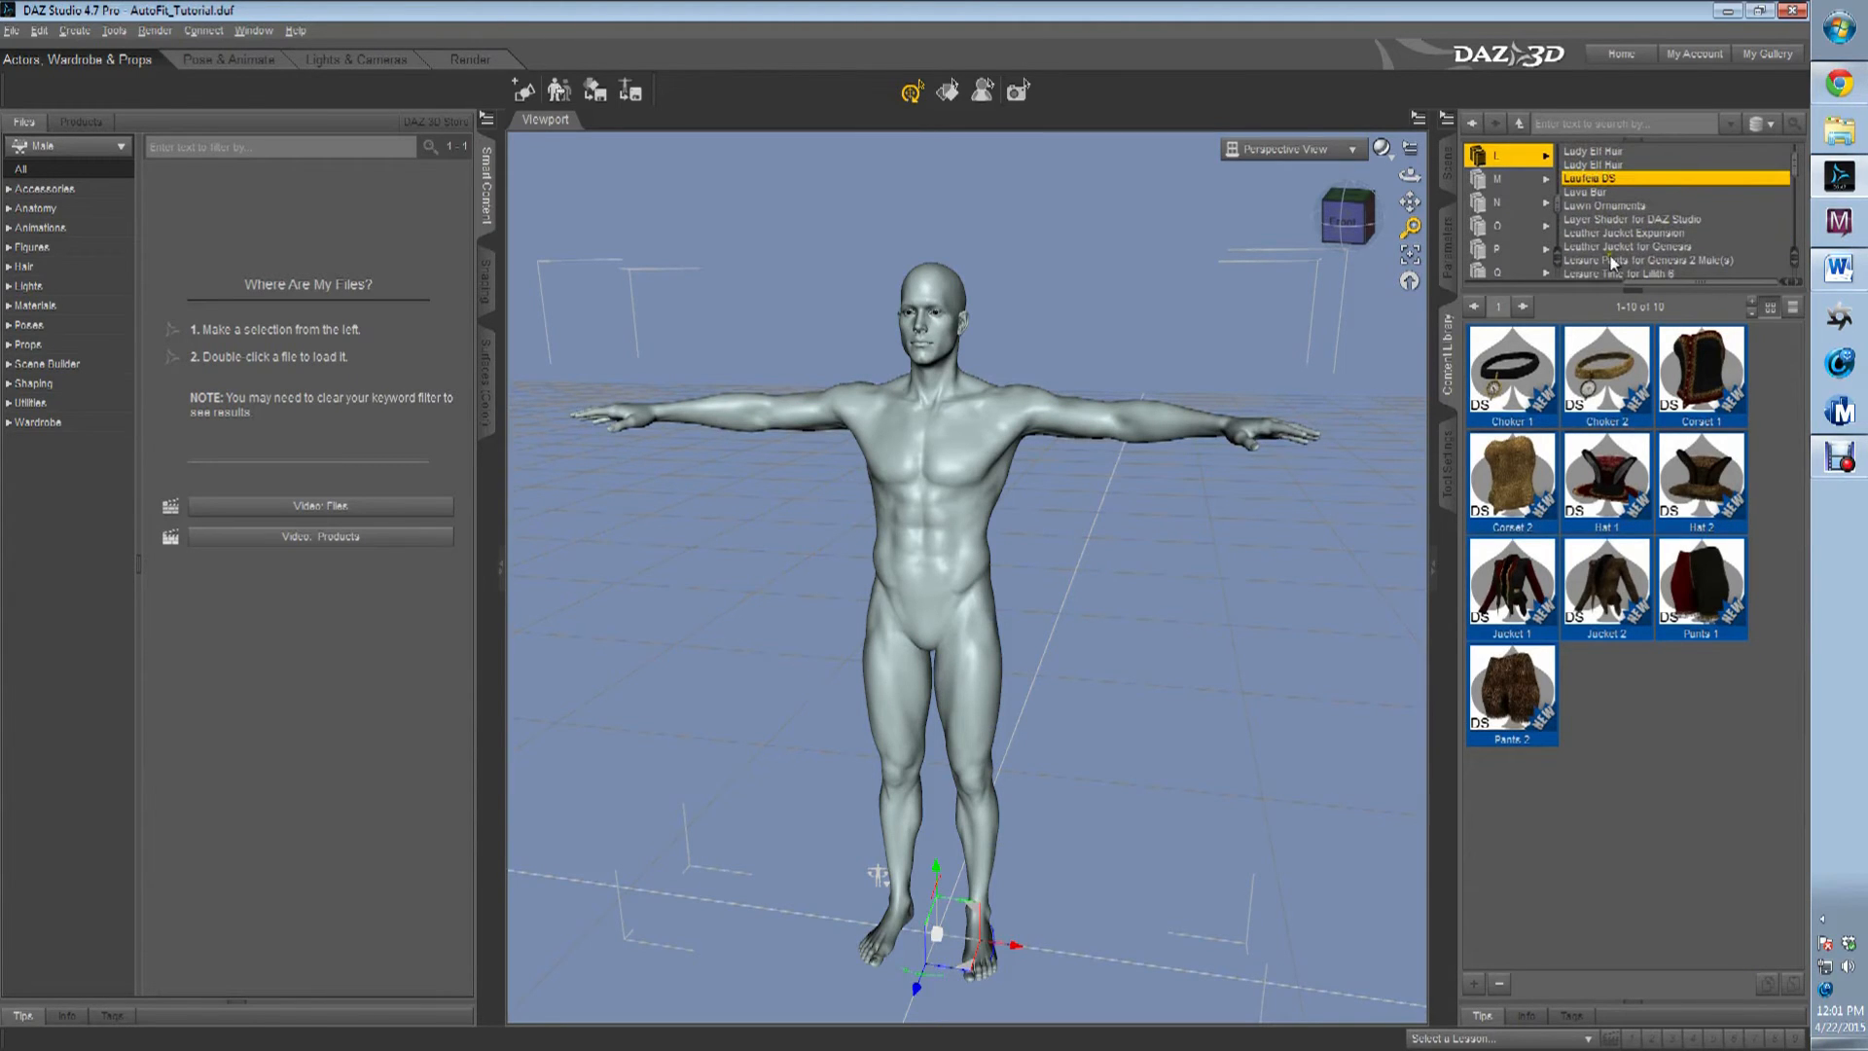
scroll(1677, 233, "down", 1)
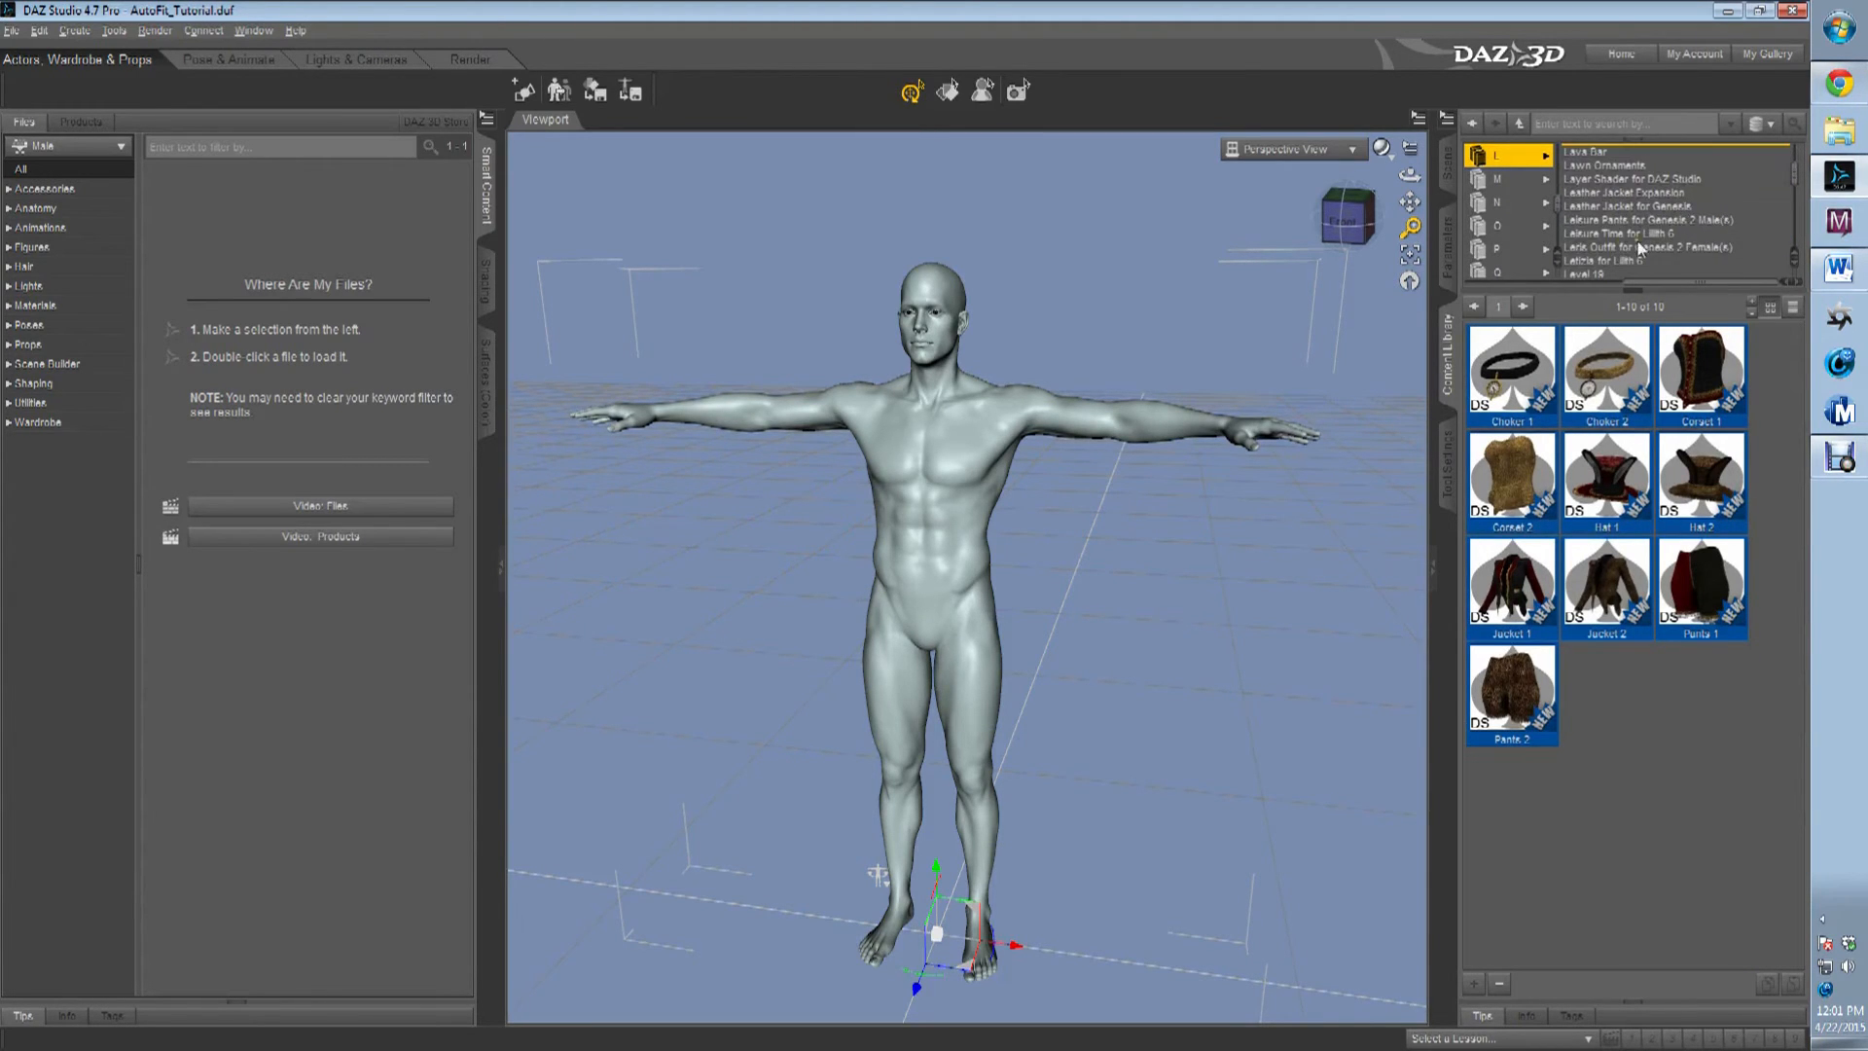
Examine the contents of Level 19, the L outfit for Genesis 2 Female(s), Liquid Fire and Lirio for V4.
left_click(1594, 275)
scroll(1630, 233, "down", 2)
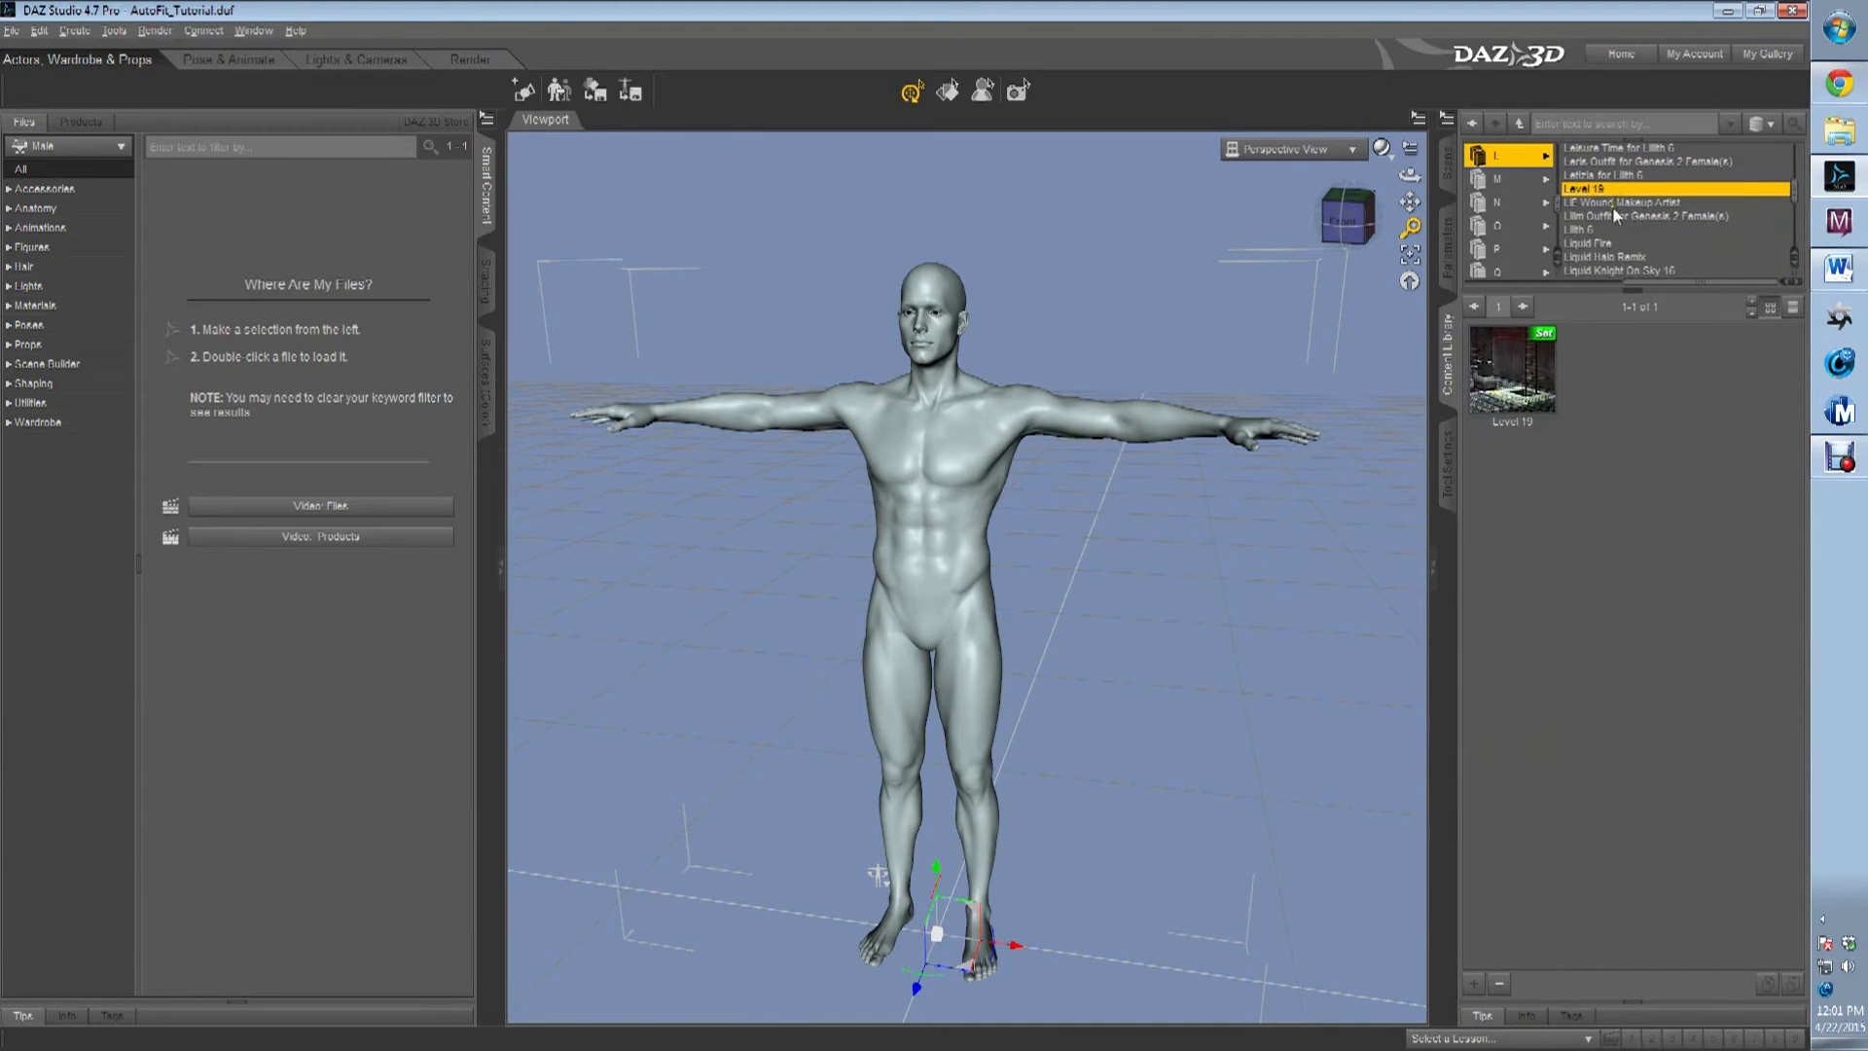
left_click(1606, 220)
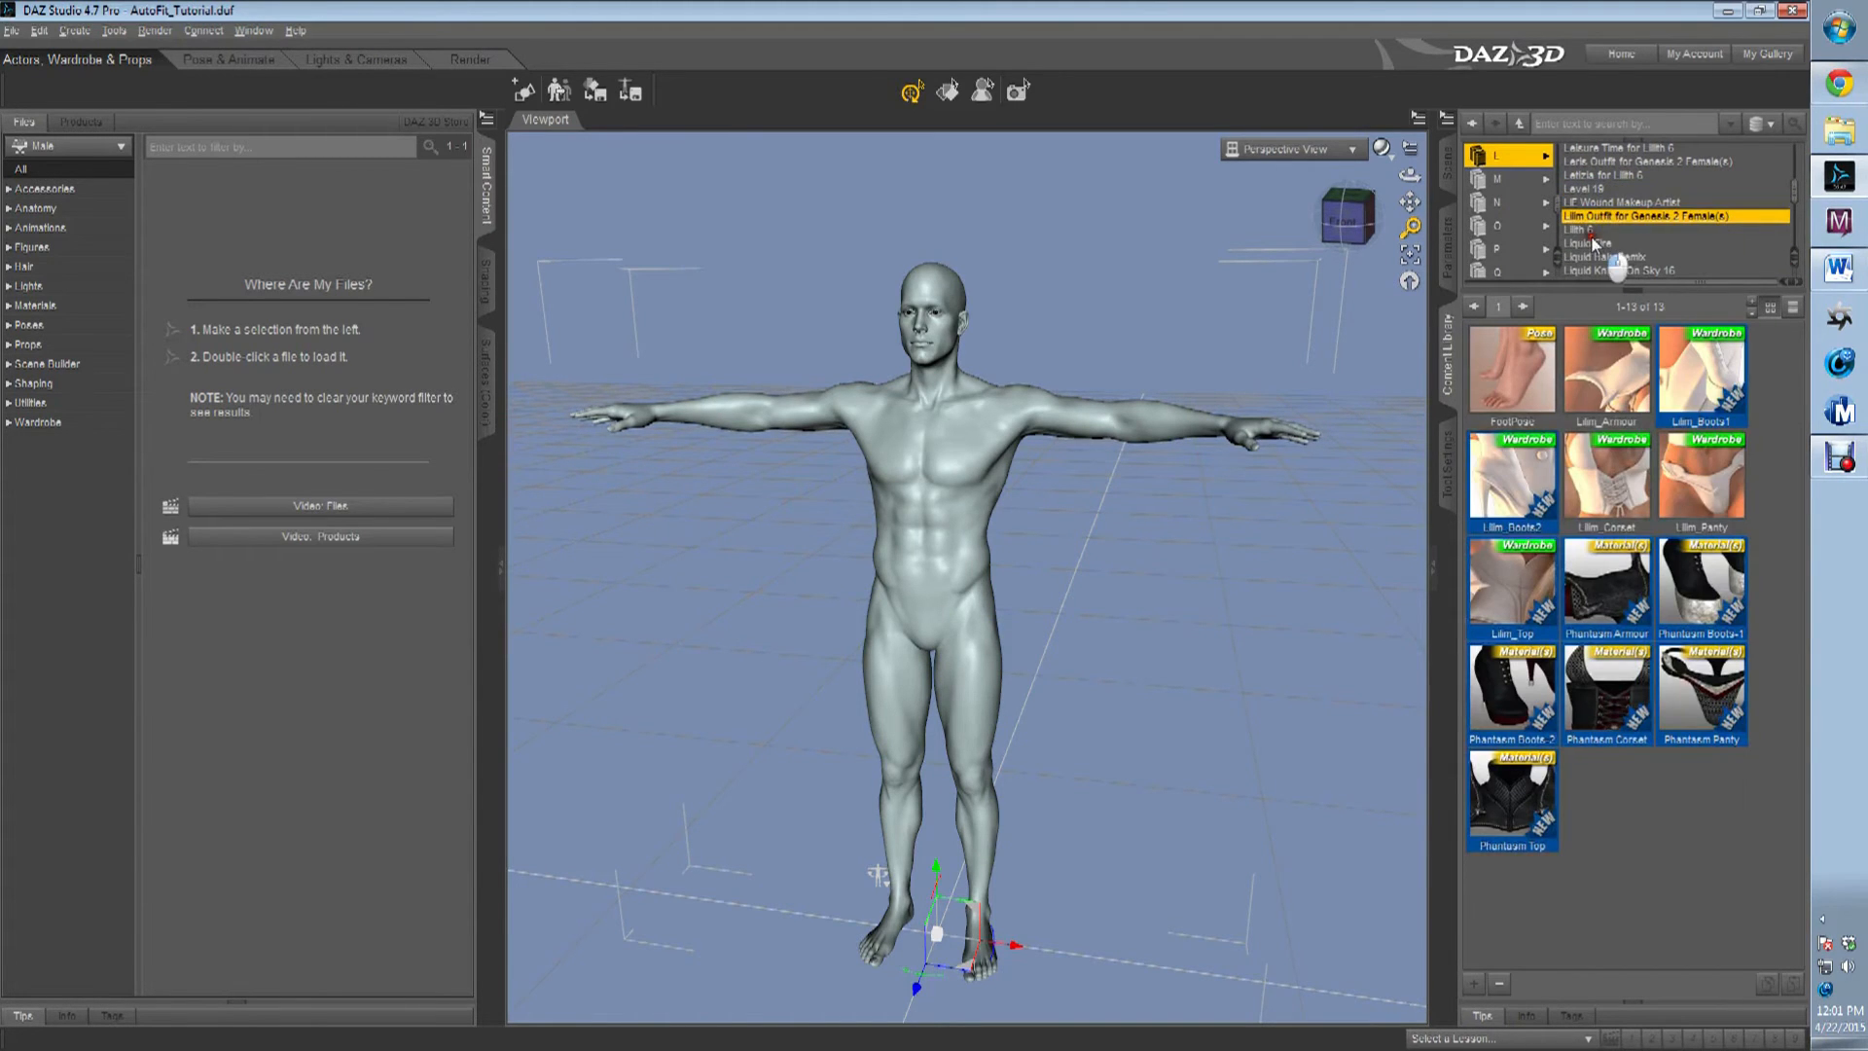
left_click(1646, 241)
scroll(1634, 239, "down", 1)
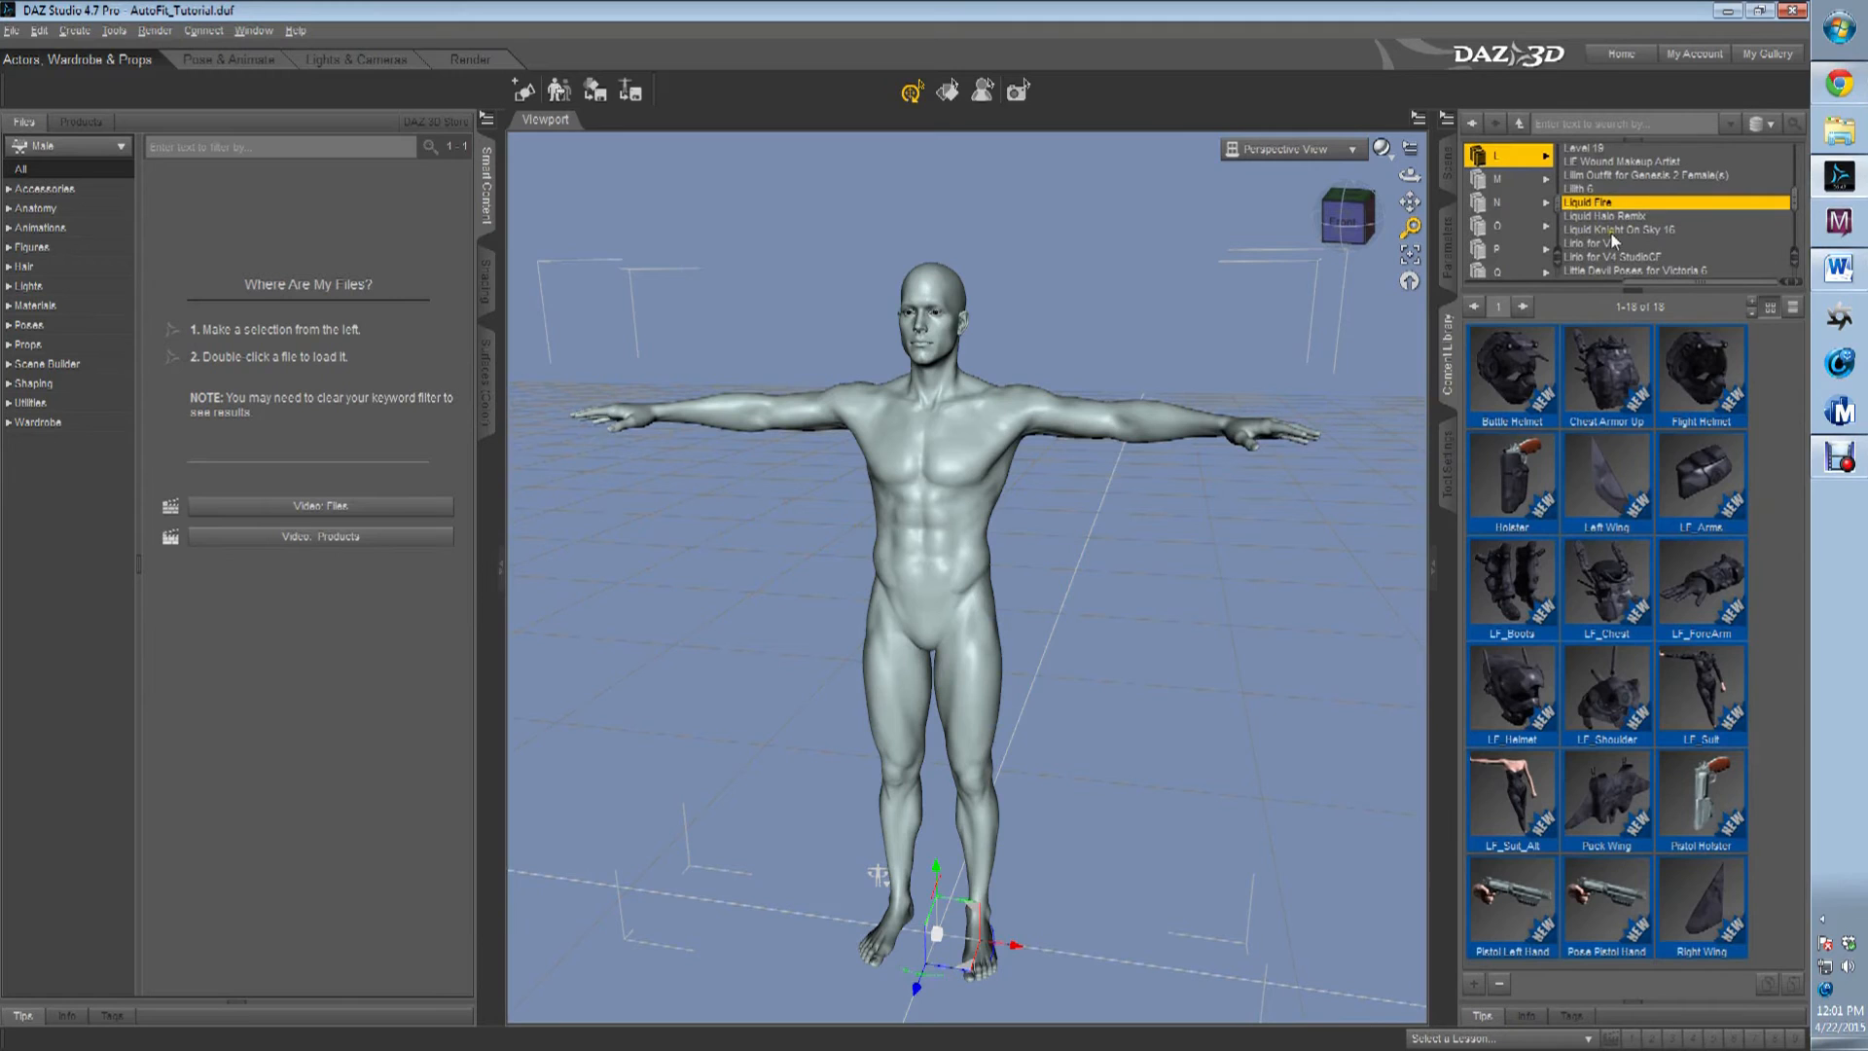
left_click(1595, 244)
scroll(1620, 244, "down", 1)
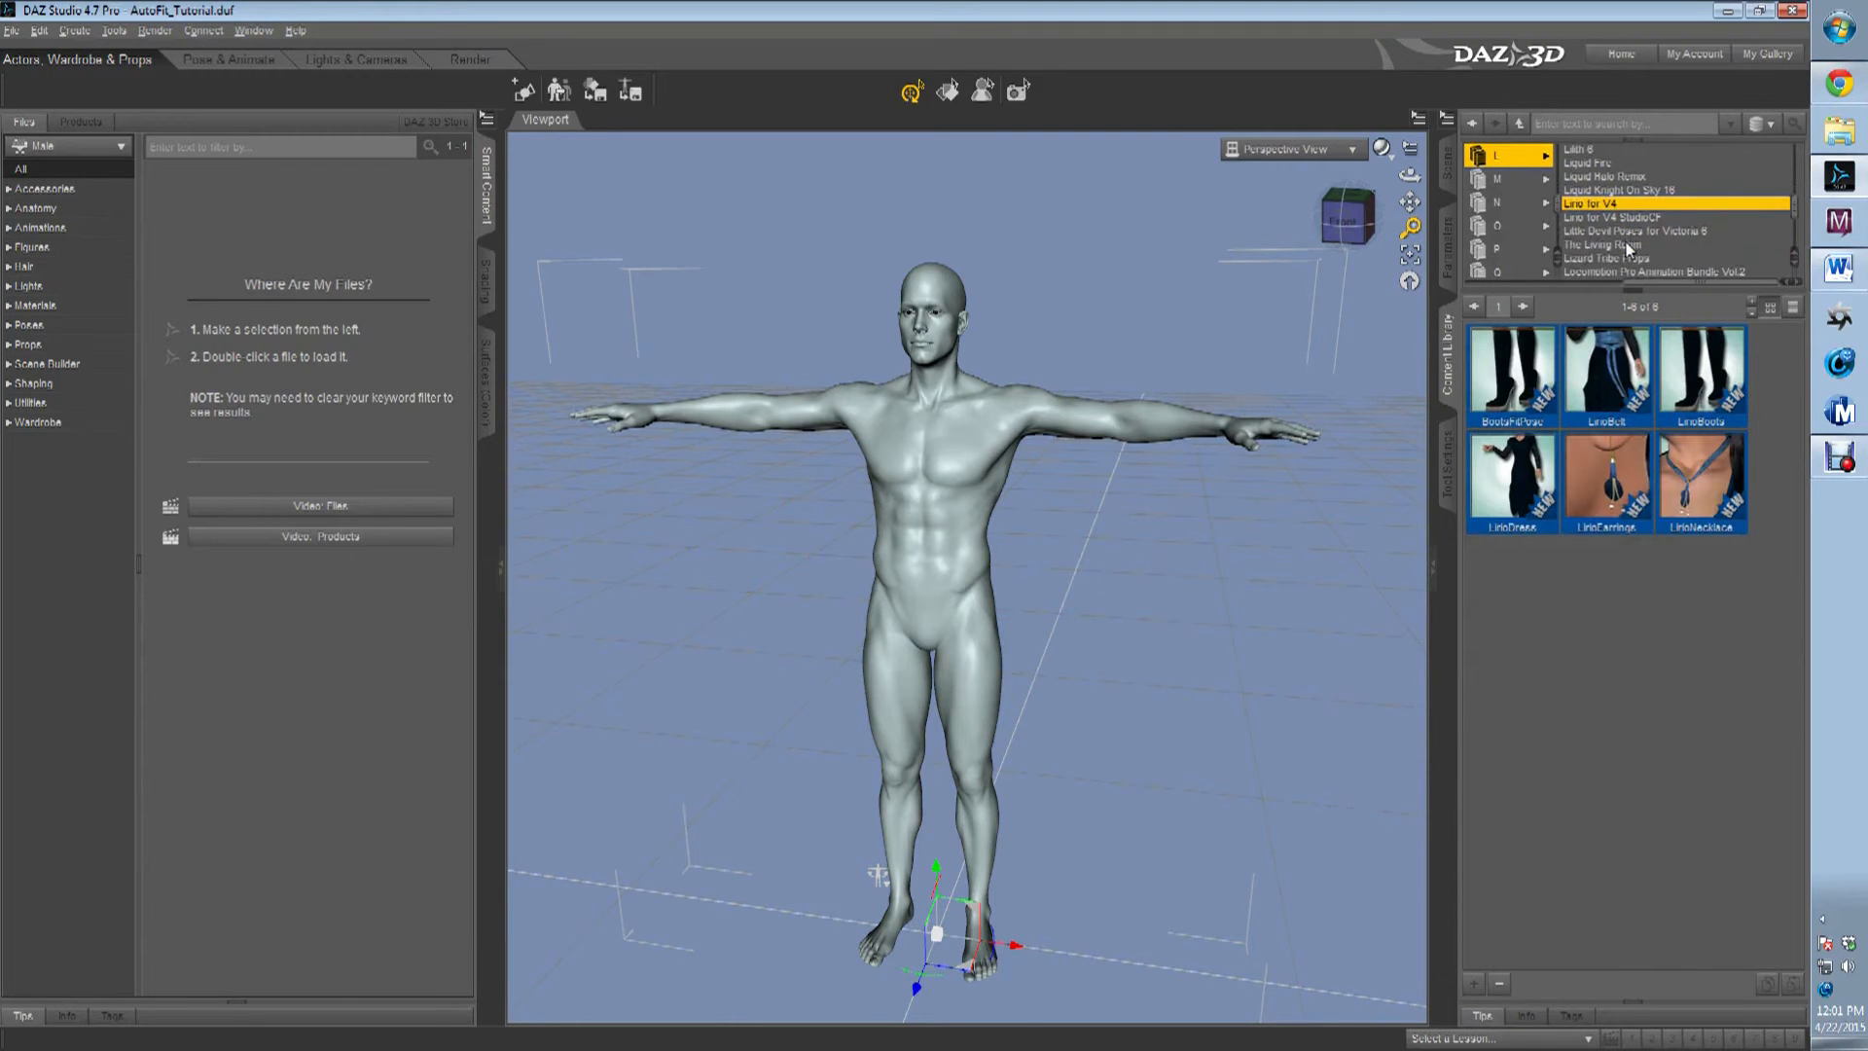
scroll(1607, 233, "down", 2)
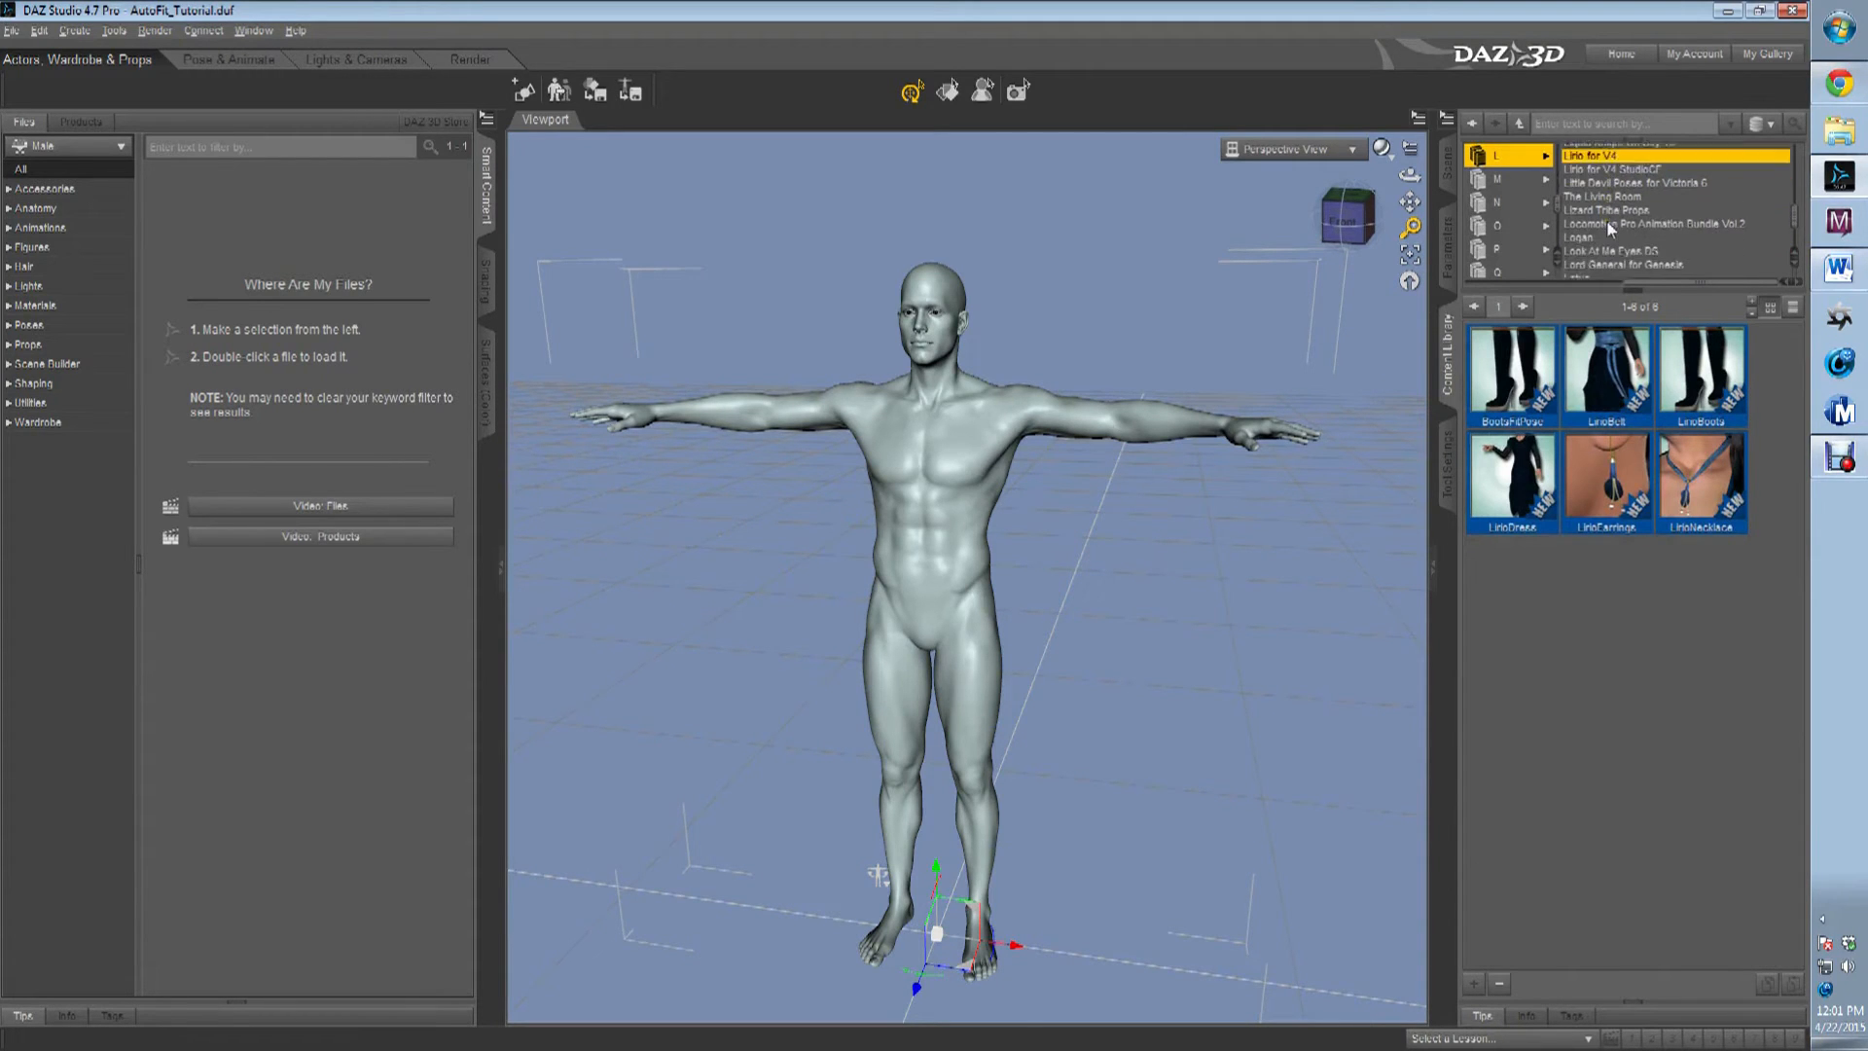
Open the Lord General for Genesis product and go through its armor, boots, bracers, breeches and hauberk items.
left_click(1618, 231)
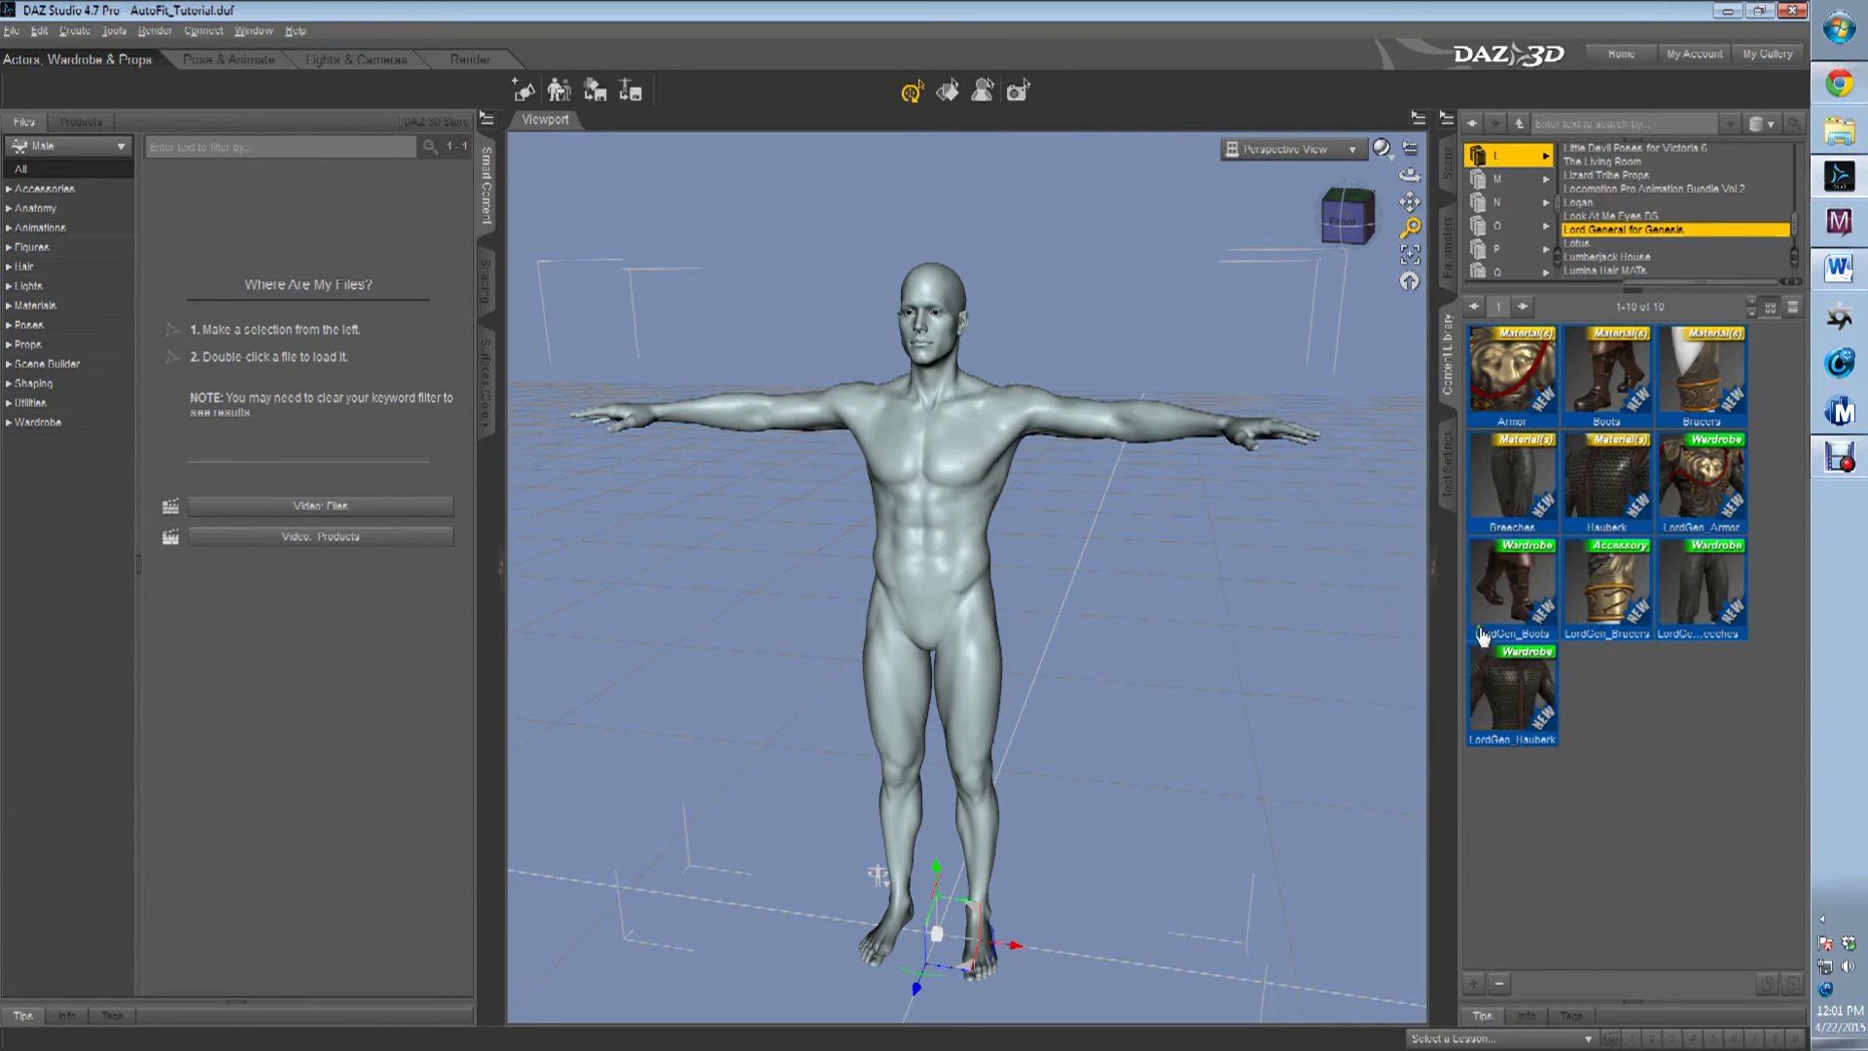
left_click(1714, 485)
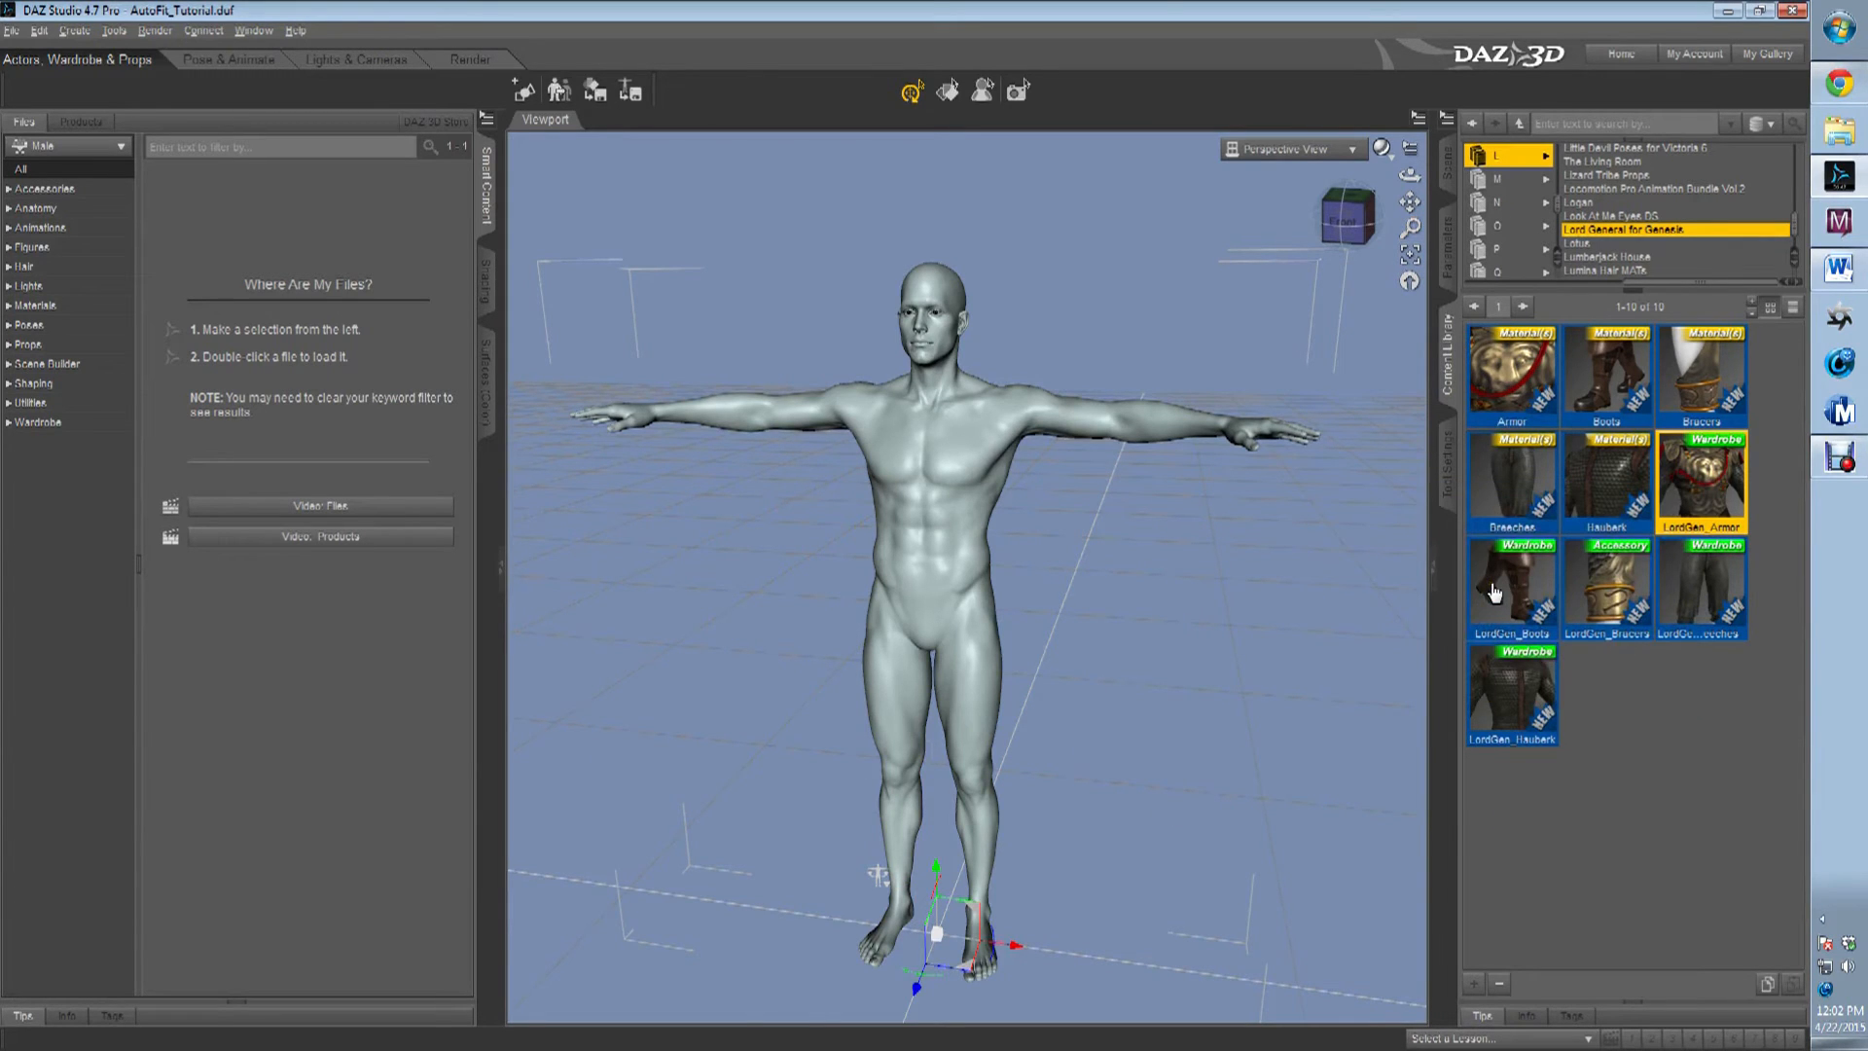
mouse_move(1495, 592)
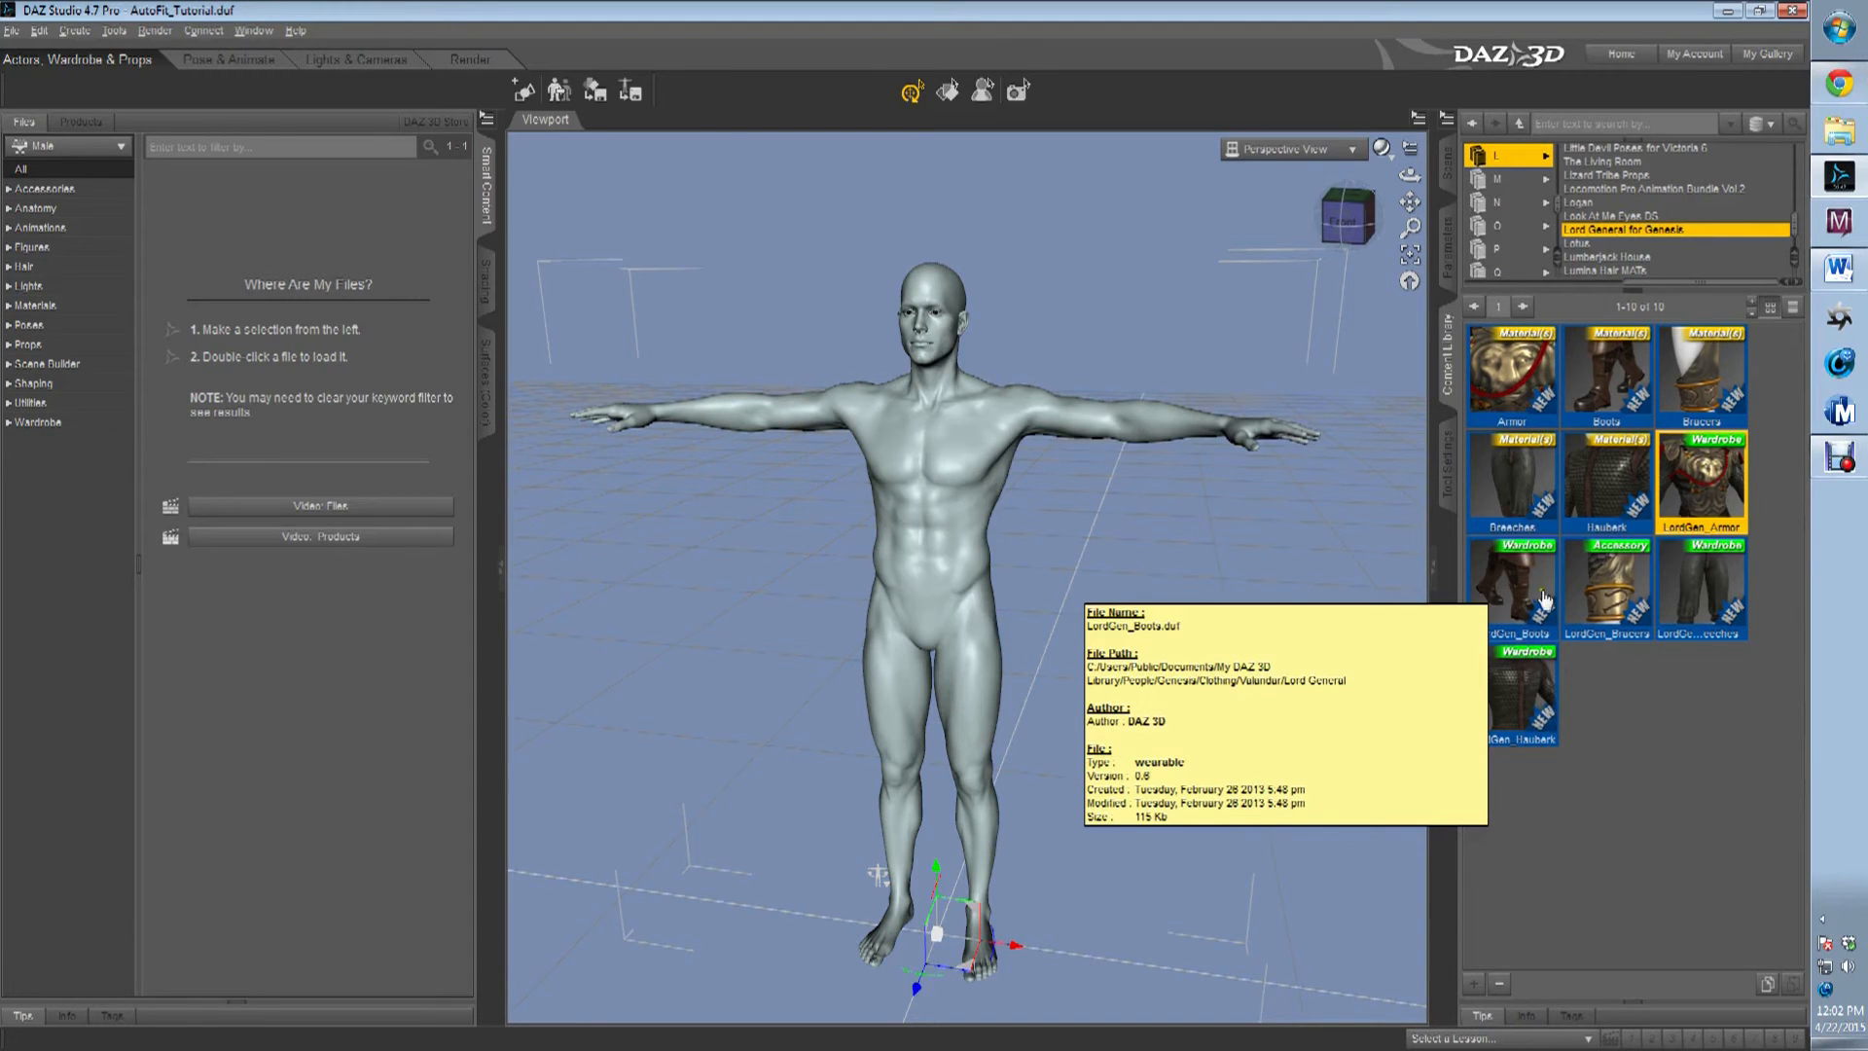
left_click(1519, 681)
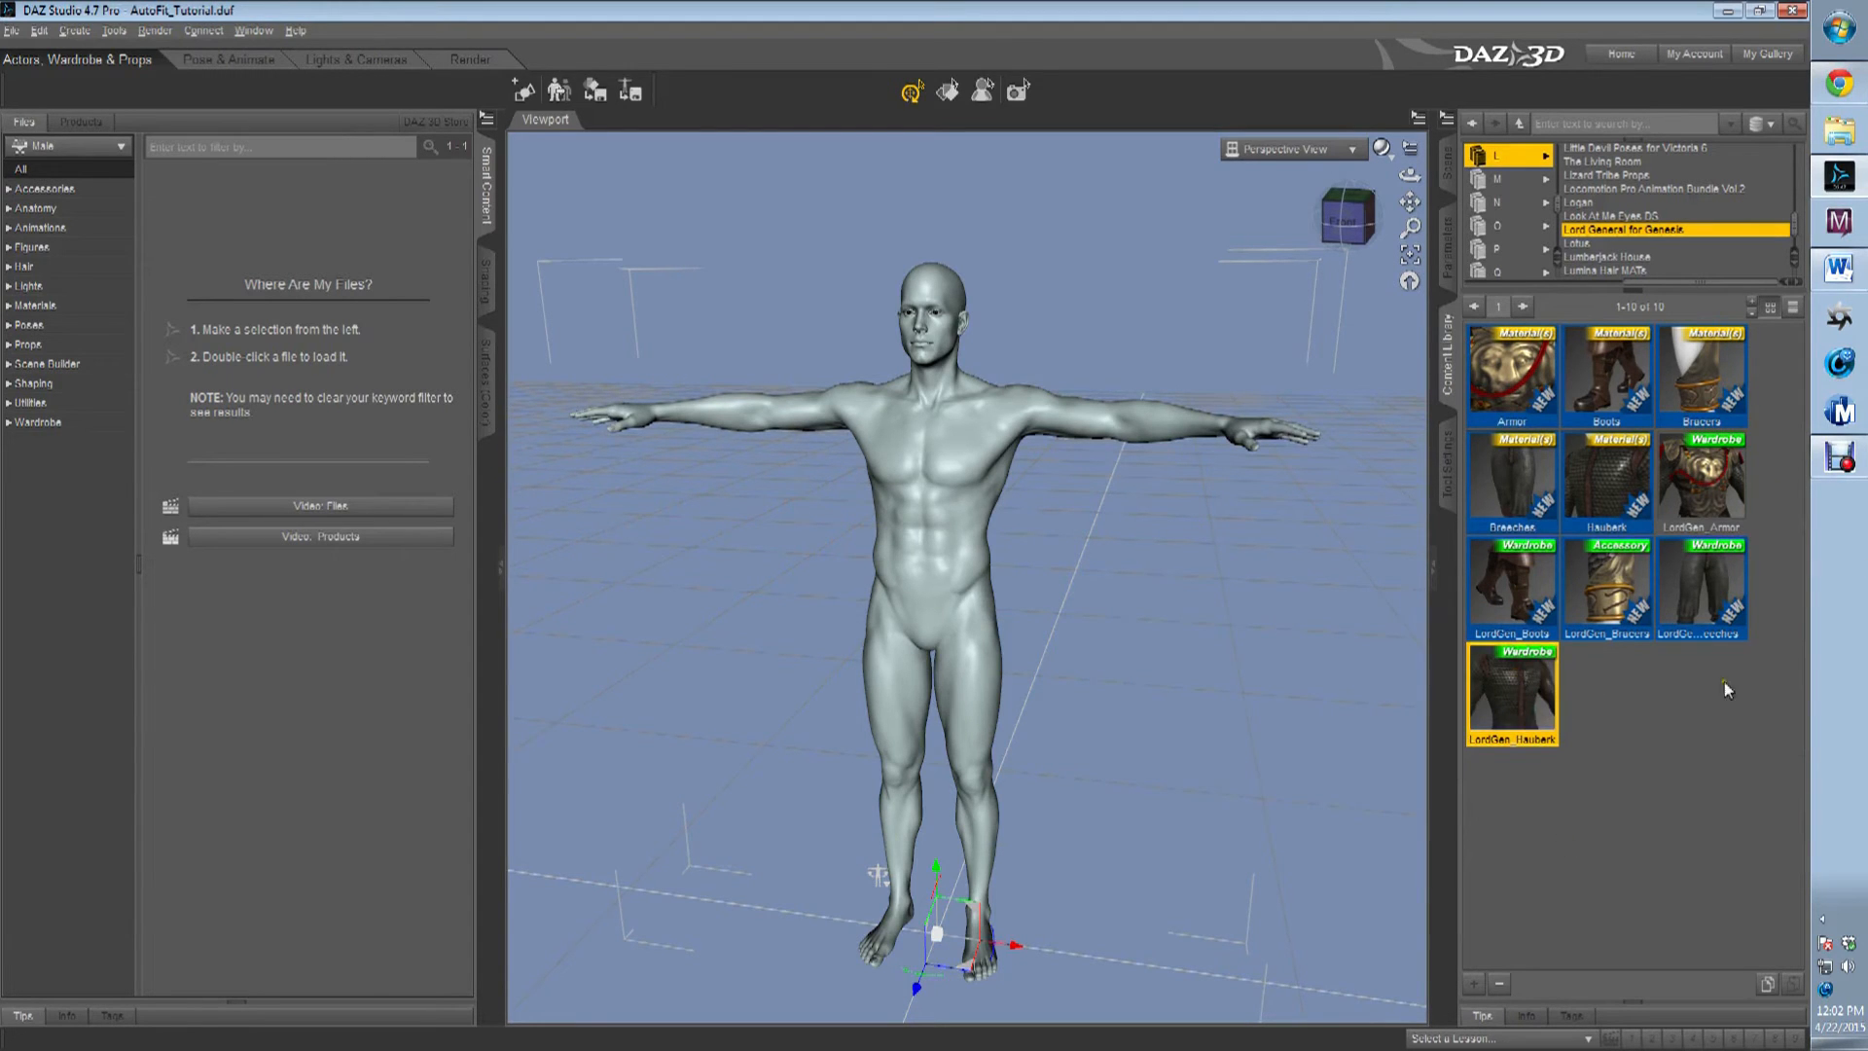
left_click(1704, 471)
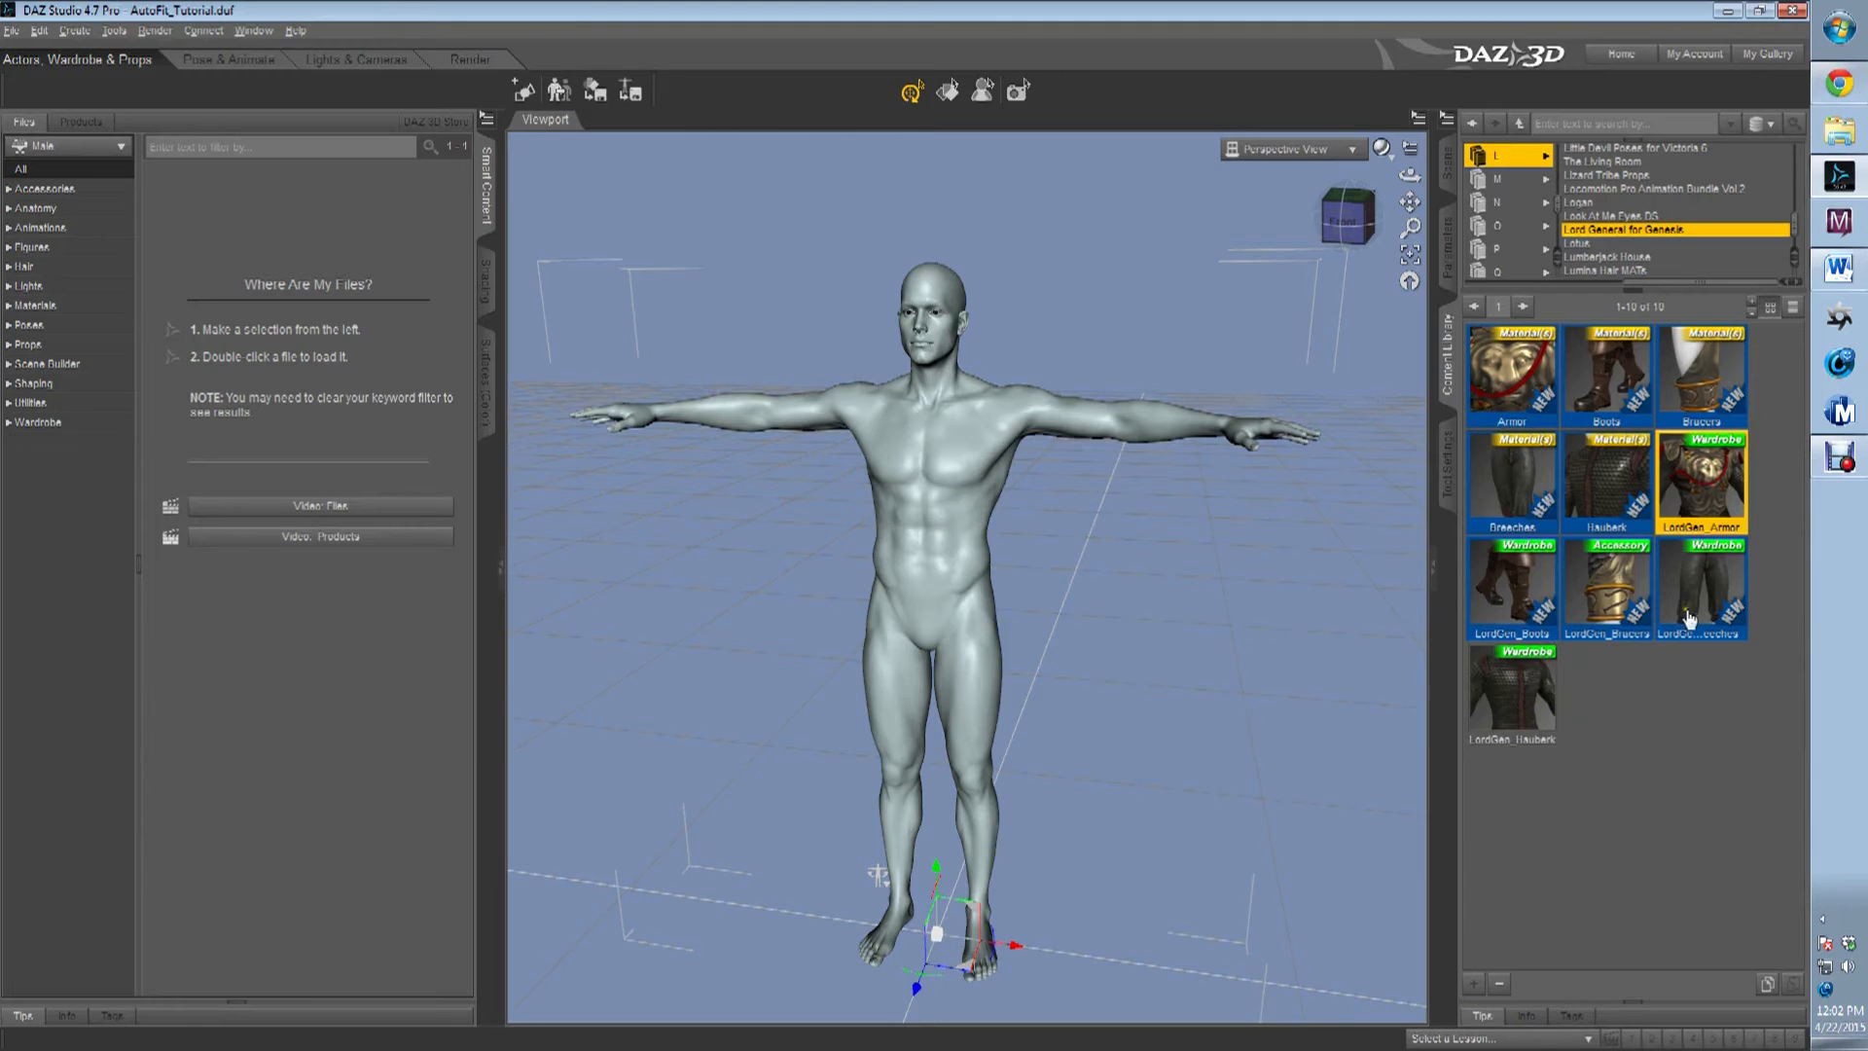
left_click(1529, 609)
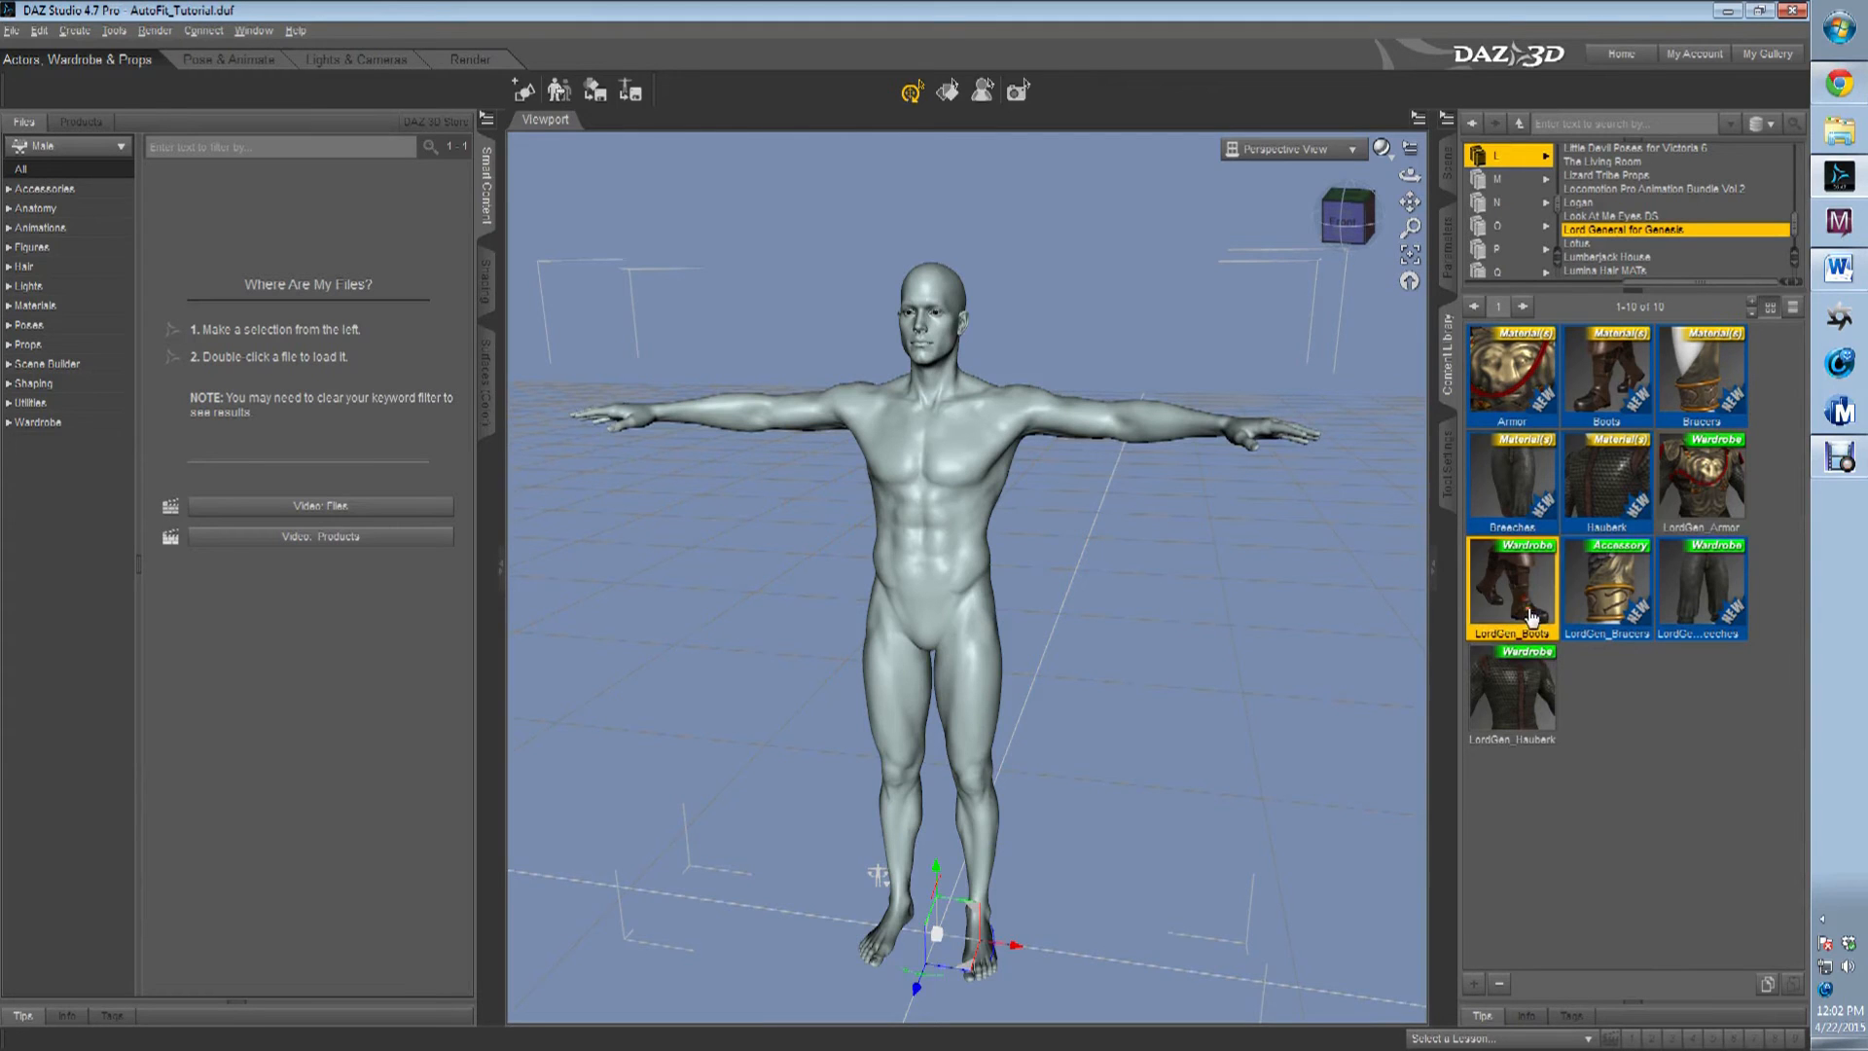
left_click(1642, 610)
left_click(1722, 582)
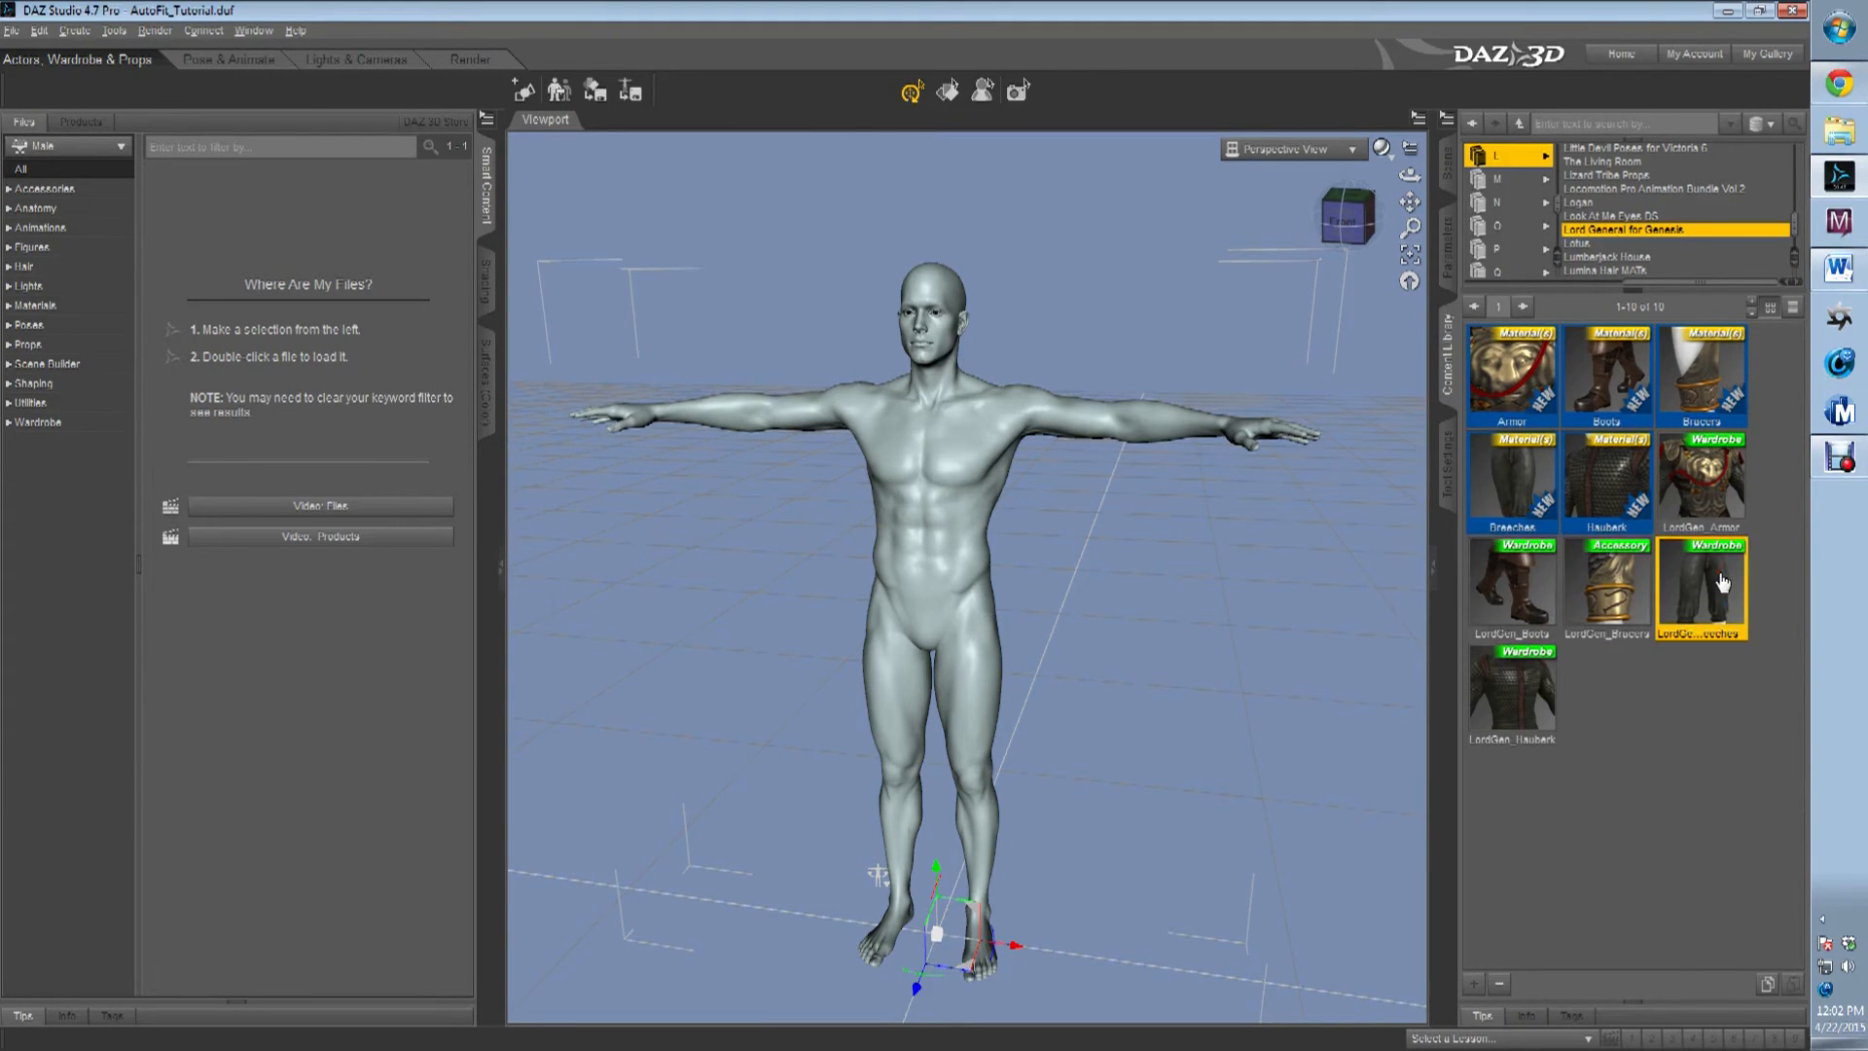
left_click(1707, 486)
Load LordGen_Hauberk onto Michael 6 and auto-fit it with Genesis as its original figure and Shirt as its item type.
left_click(1525, 681)
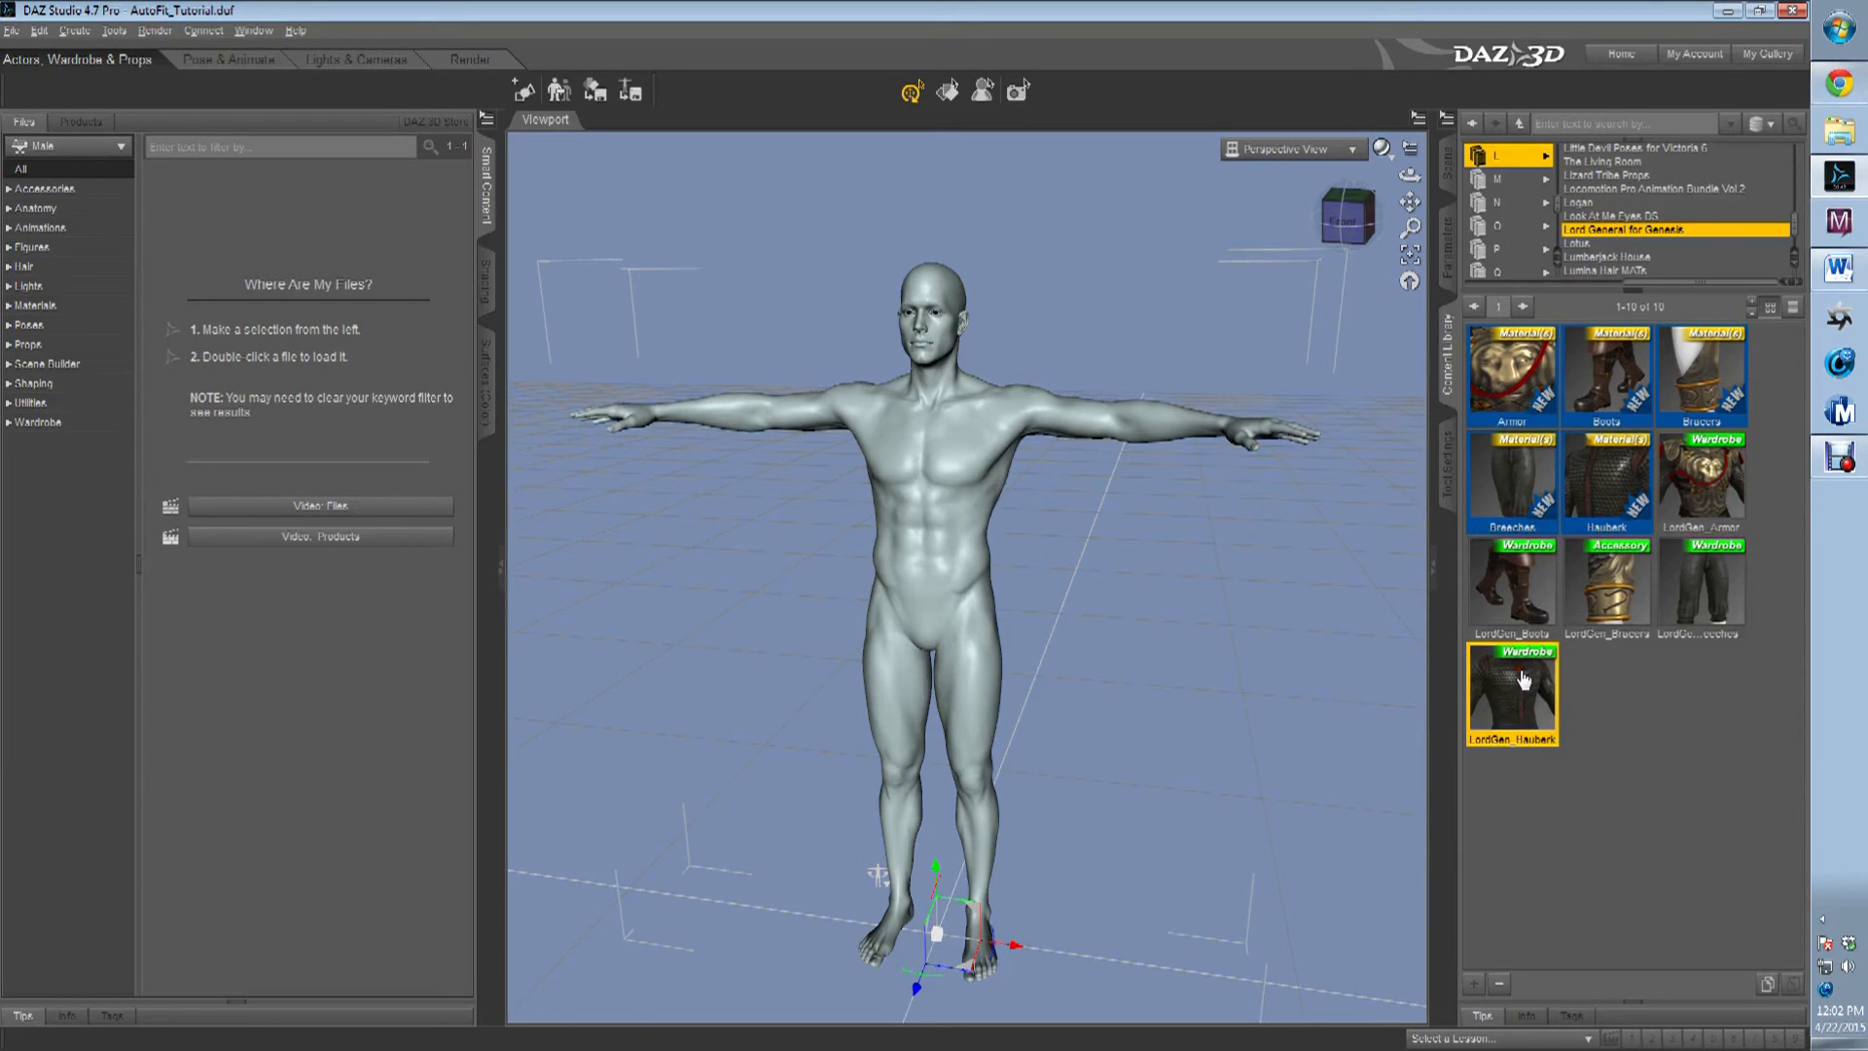
left_click_drag(1523, 679, 942, 476)
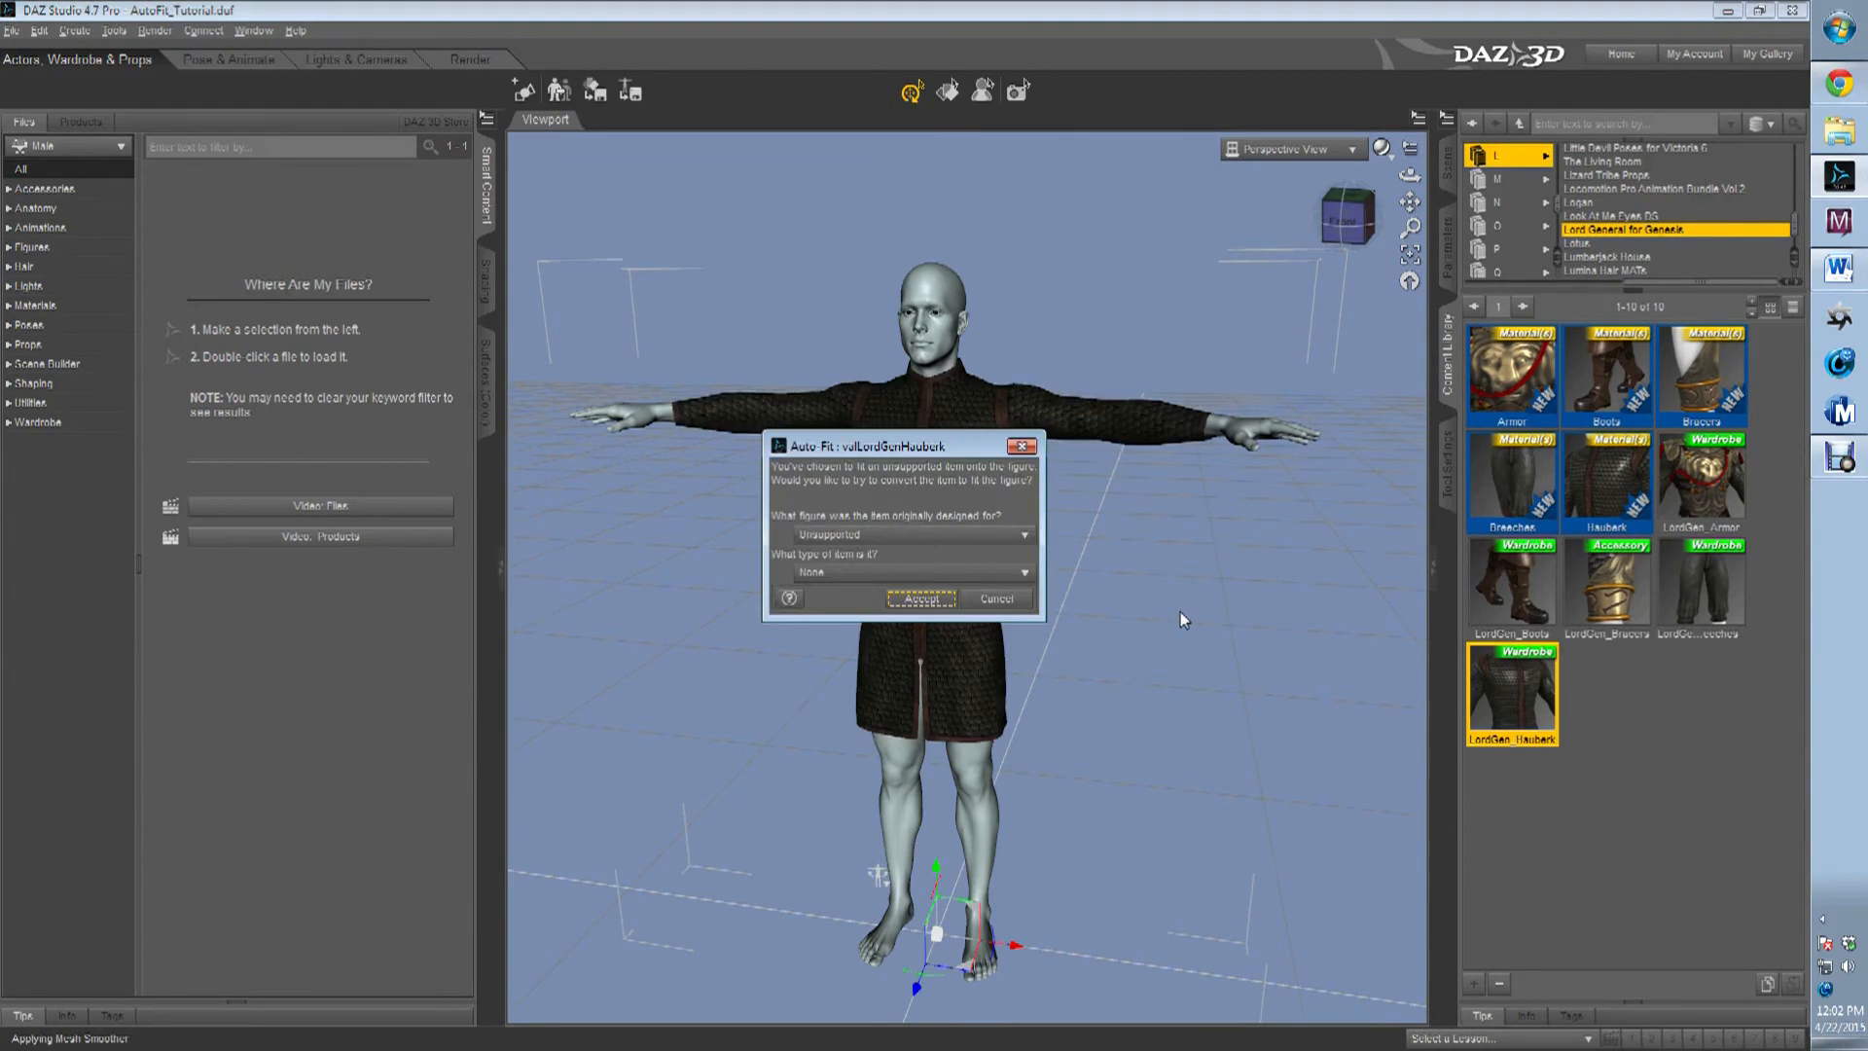
left_click(987, 535)
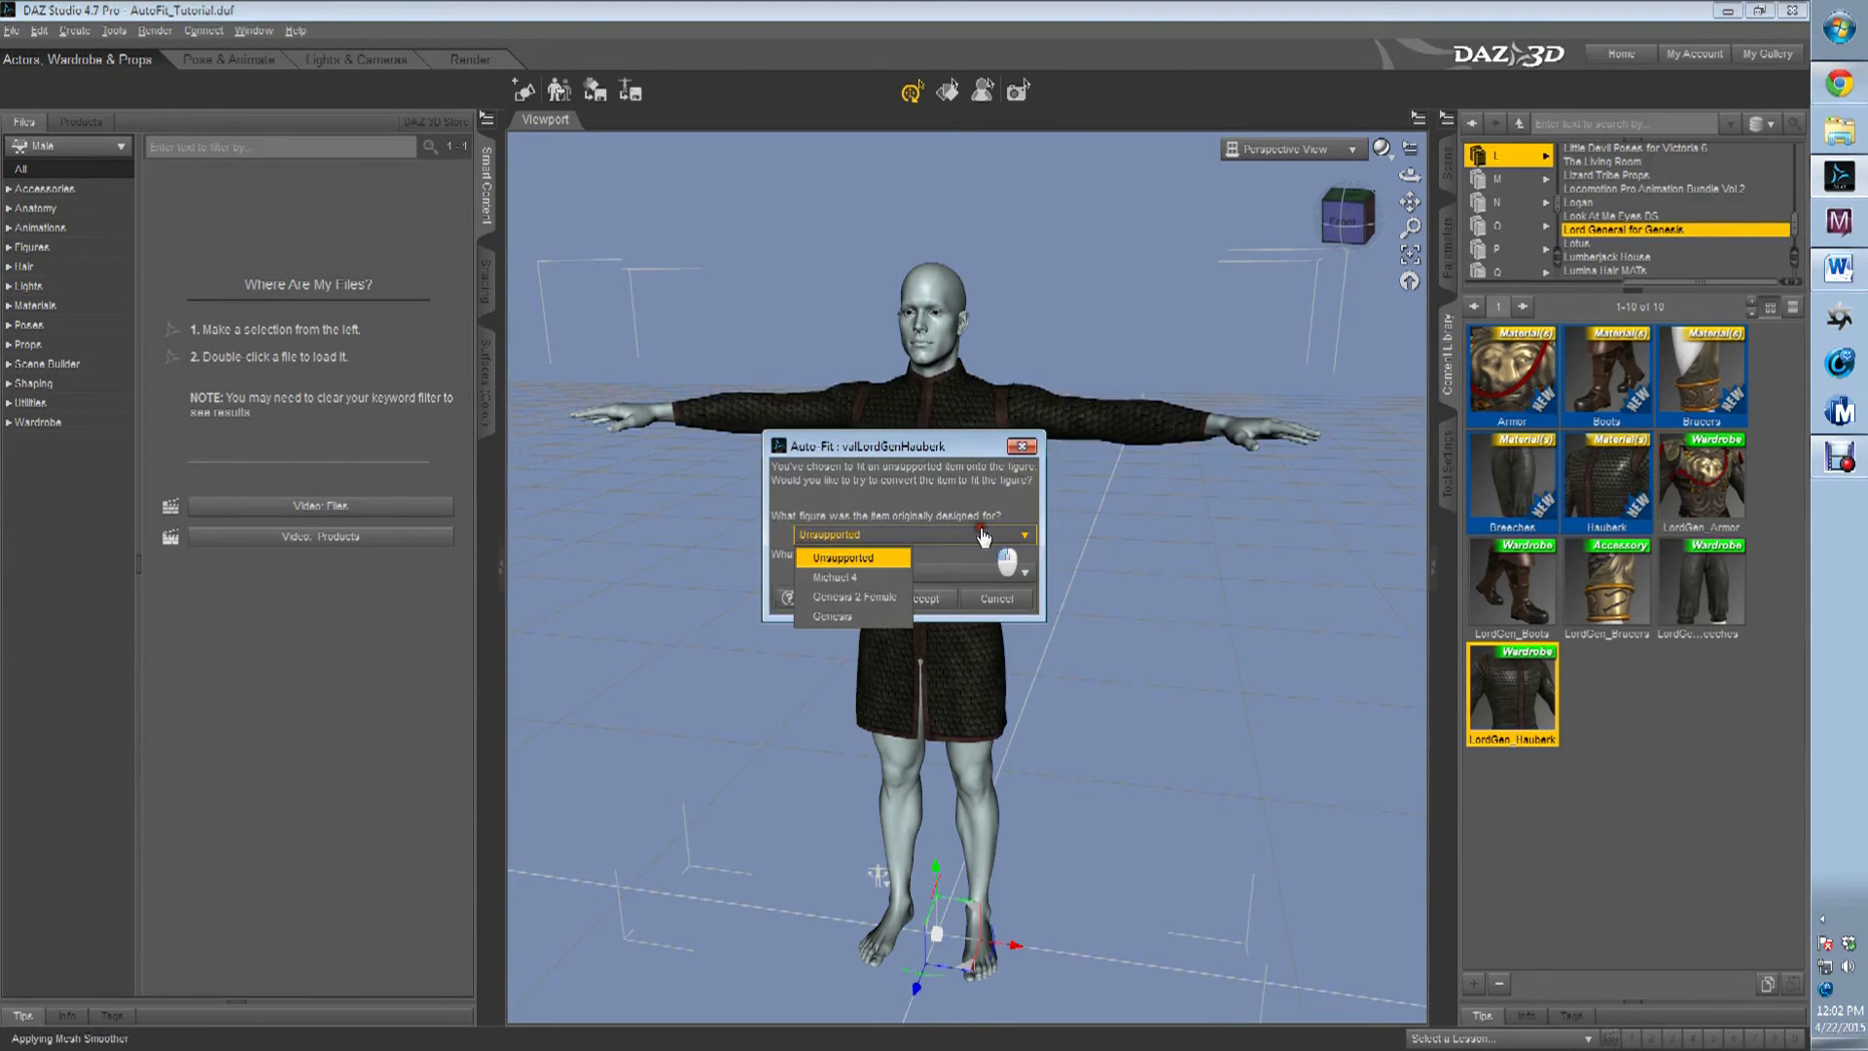
left_click(846, 617)
left_click(863, 573)
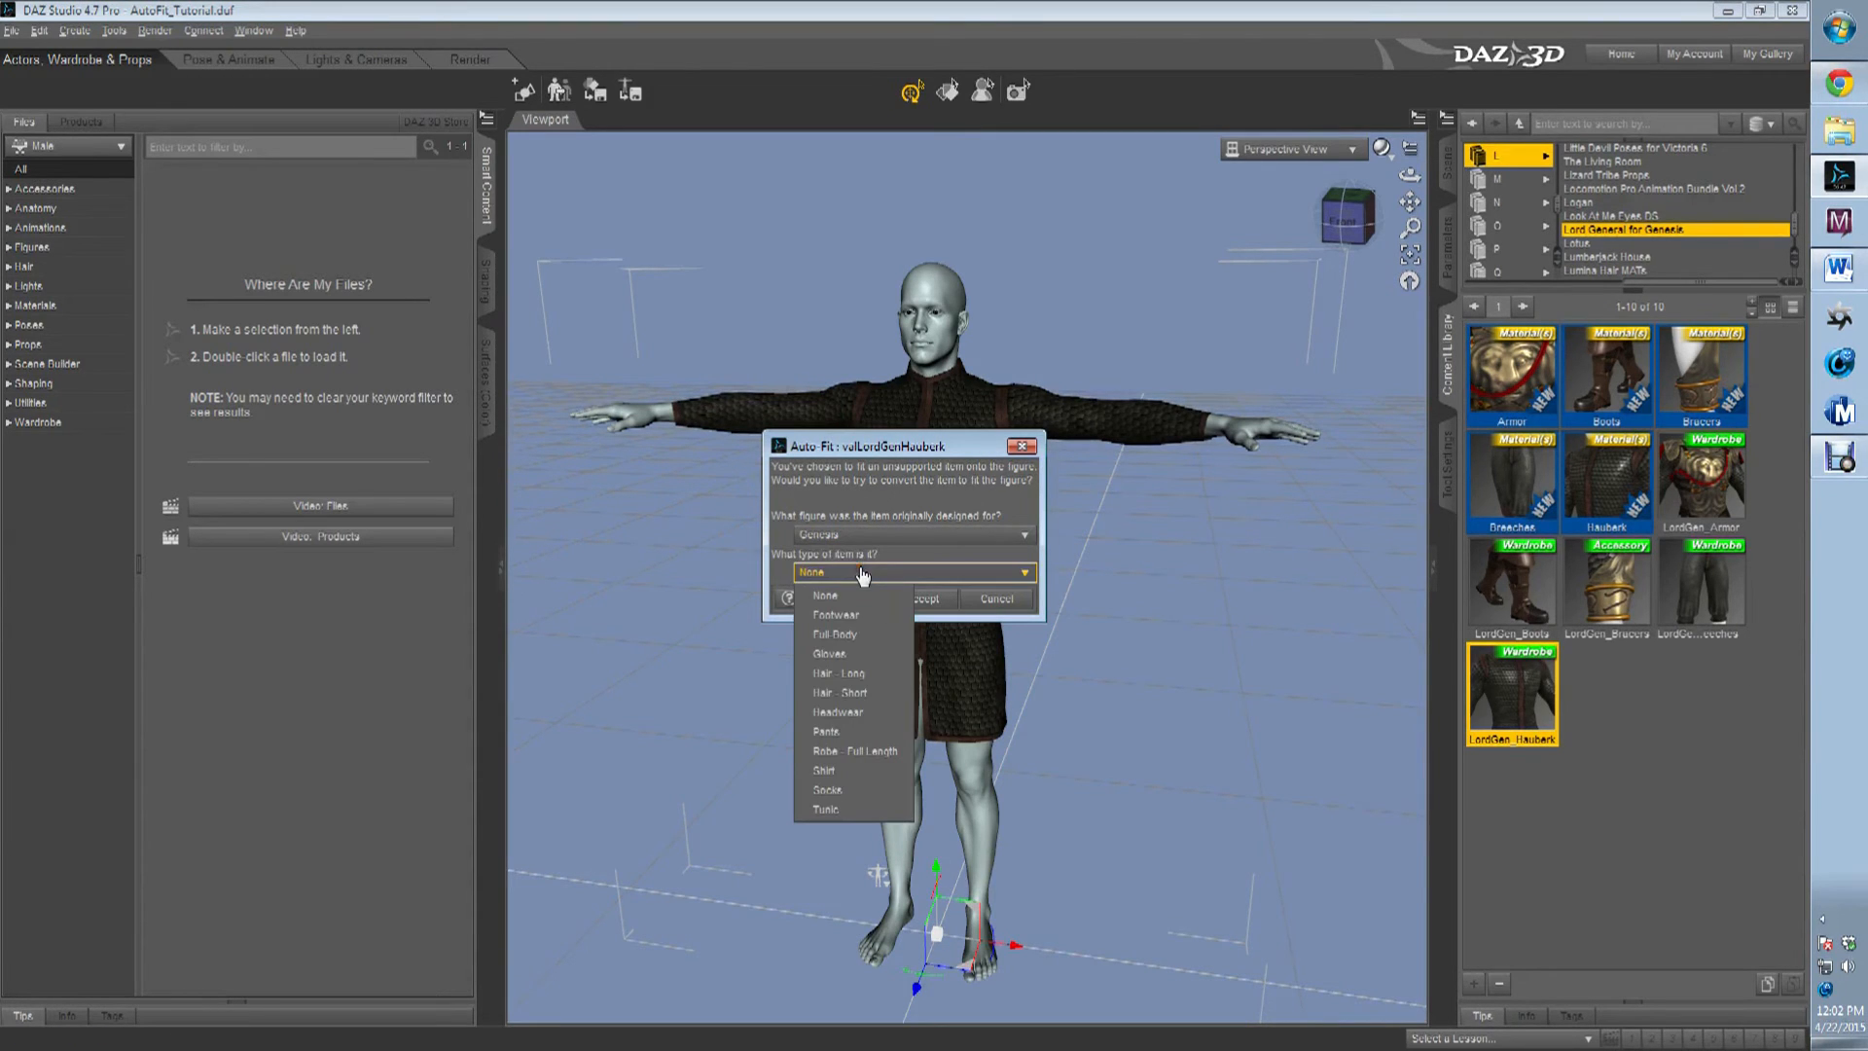
left_click(864, 768)
left_click(915, 599)
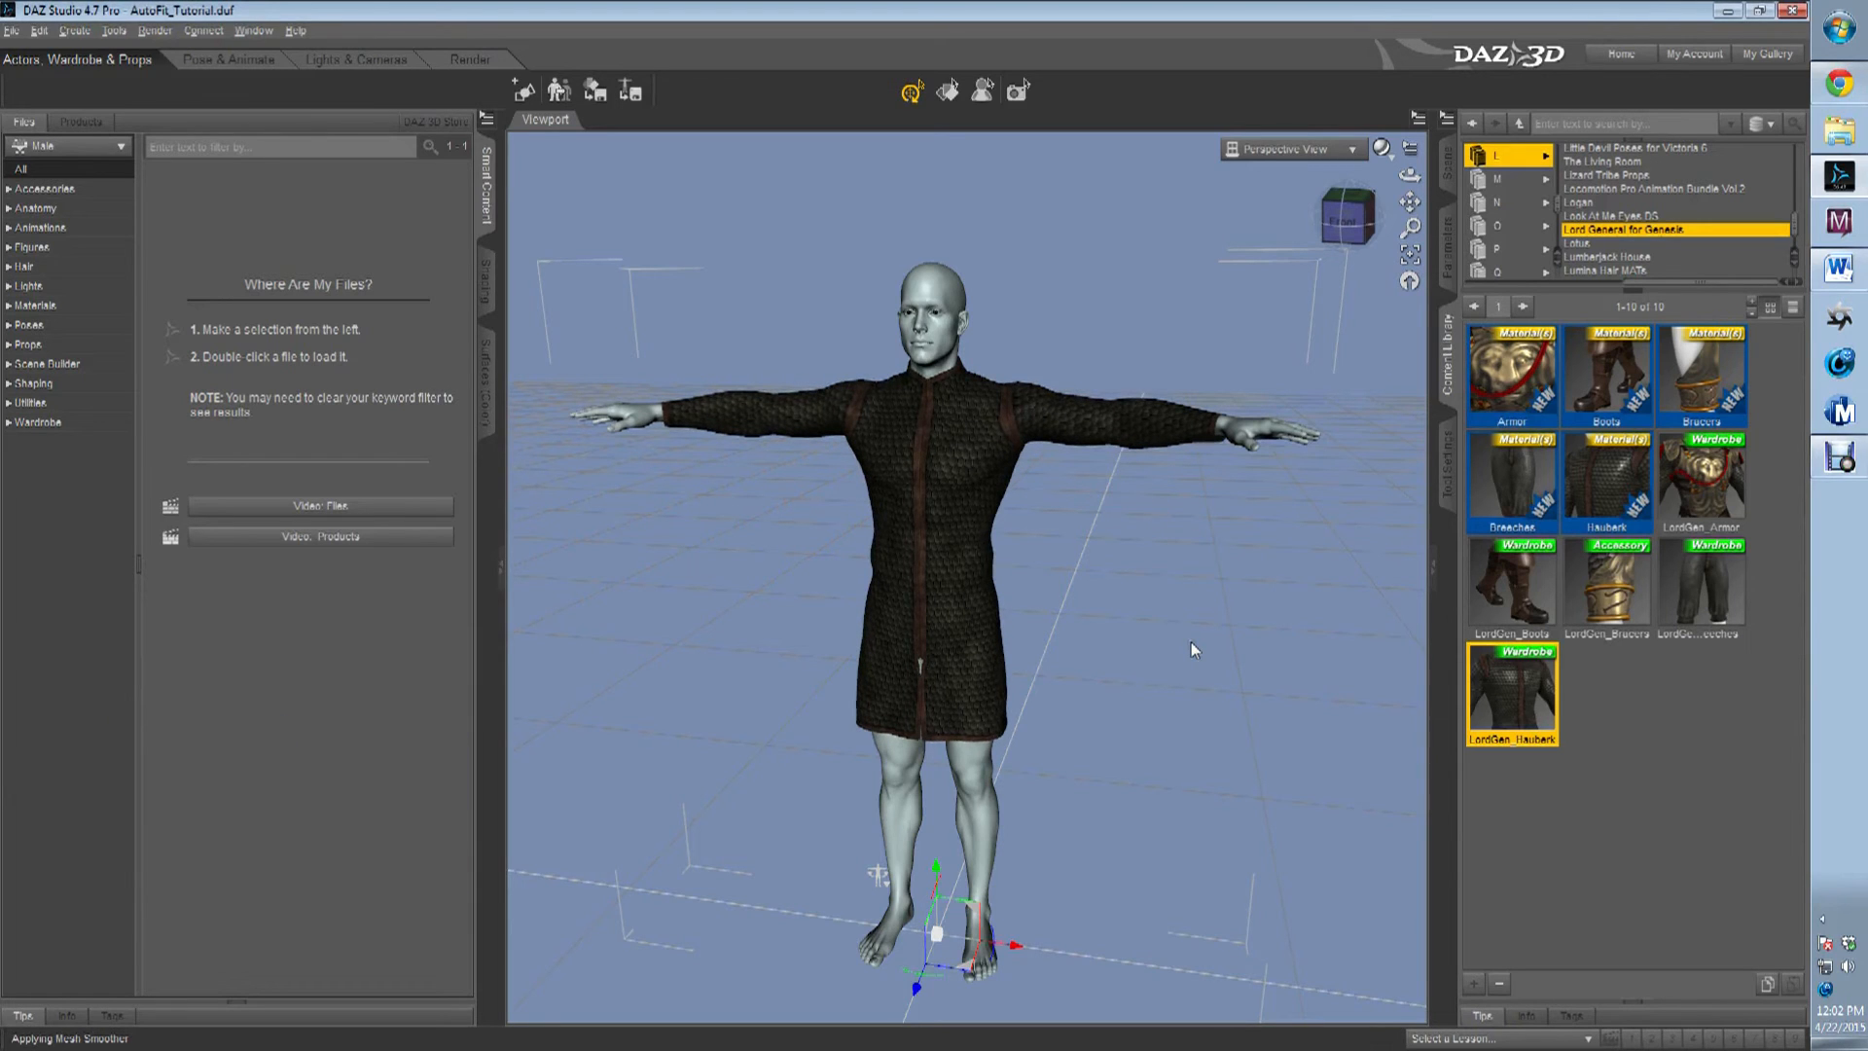
Load LordGen_Breeches onto Michael 6, auto-fit them with Genesis as original figure and Pants as item type, and save the scene.
left_click(1508, 582)
left_click(1707, 588)
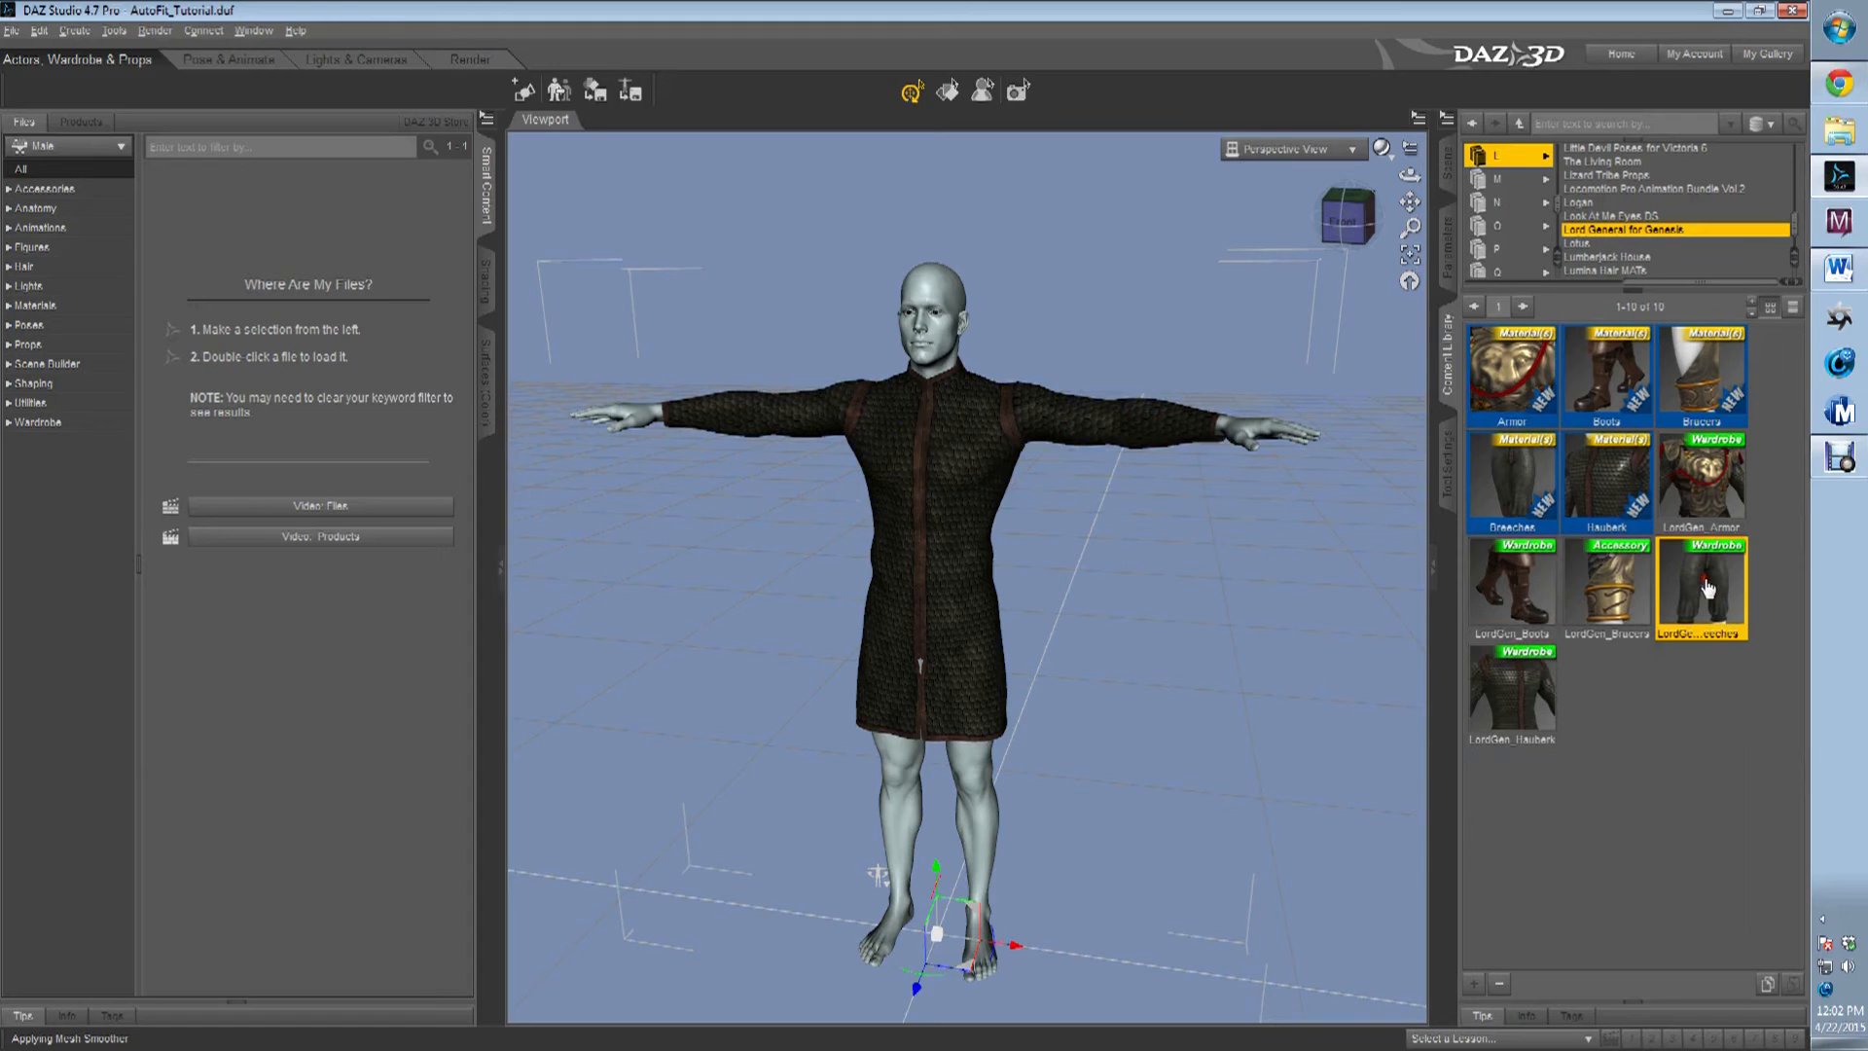
left_click_drag(1707, 588, 1027, 836)
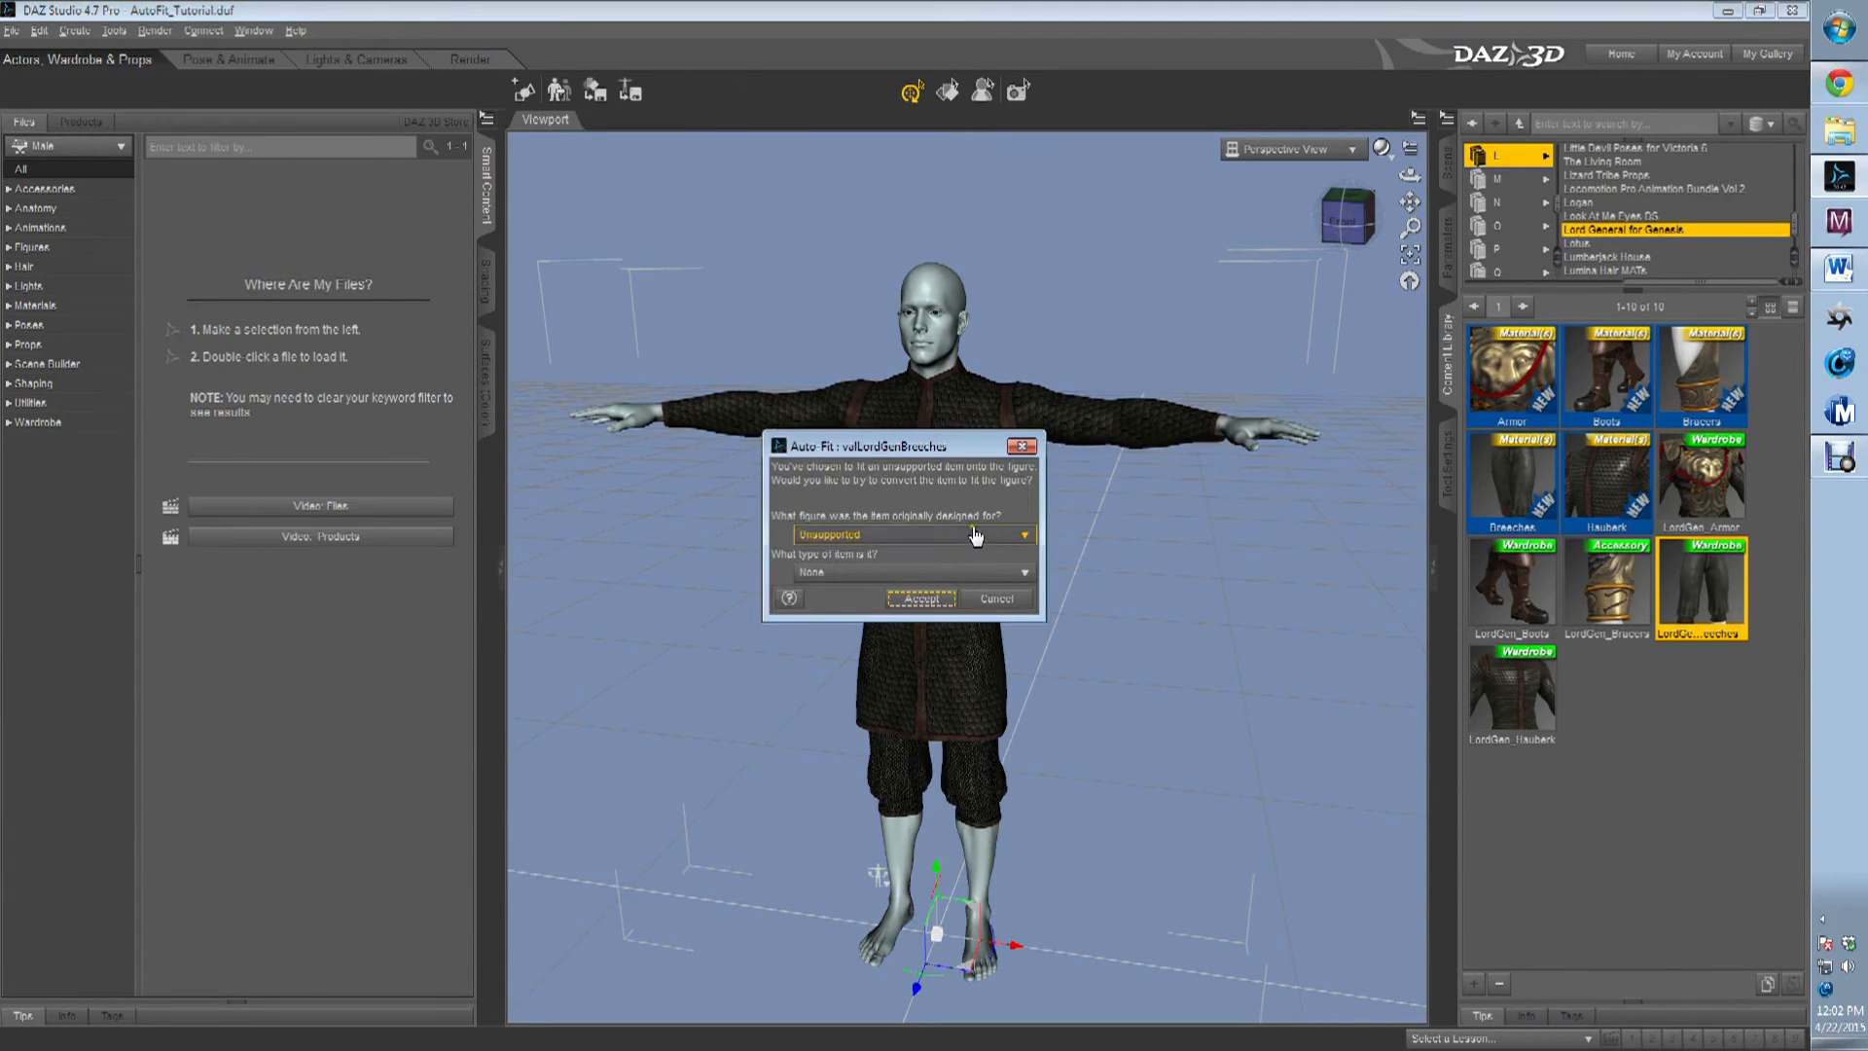
left_click(955, 535)
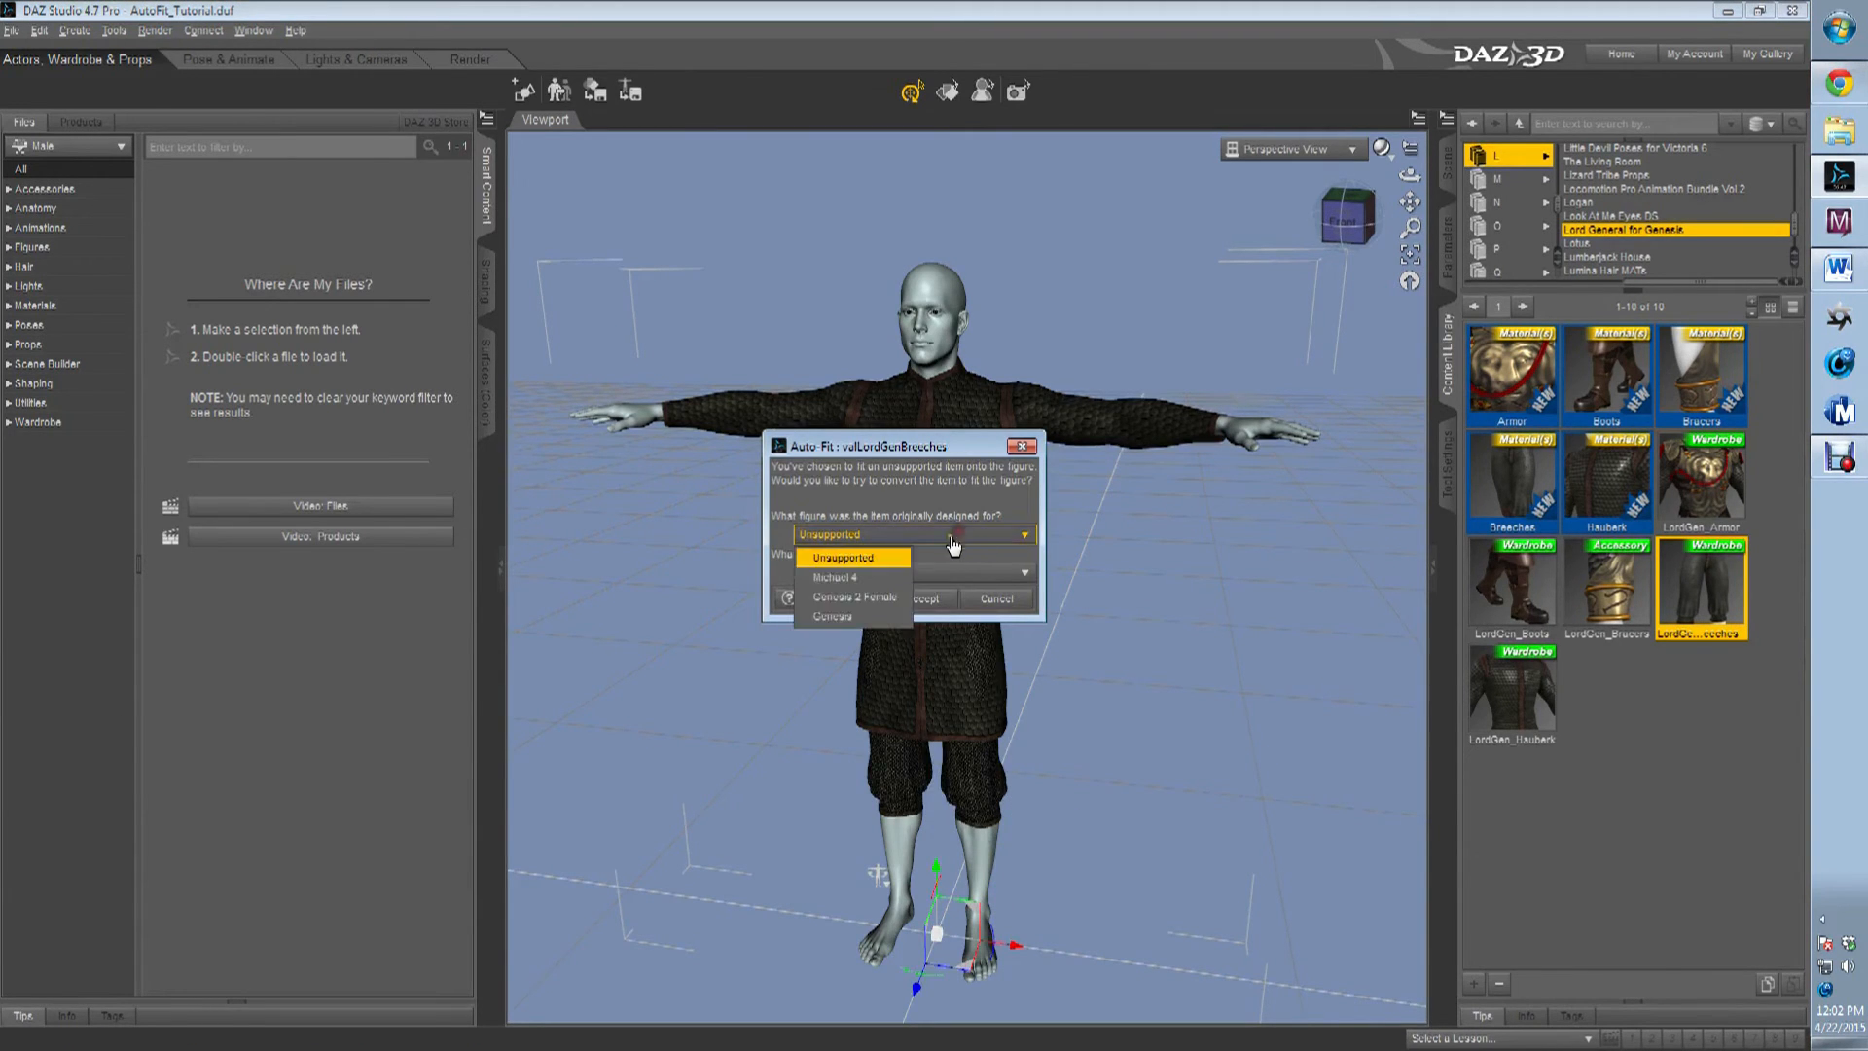
left_click(853, 617)
left_click(873, 574)
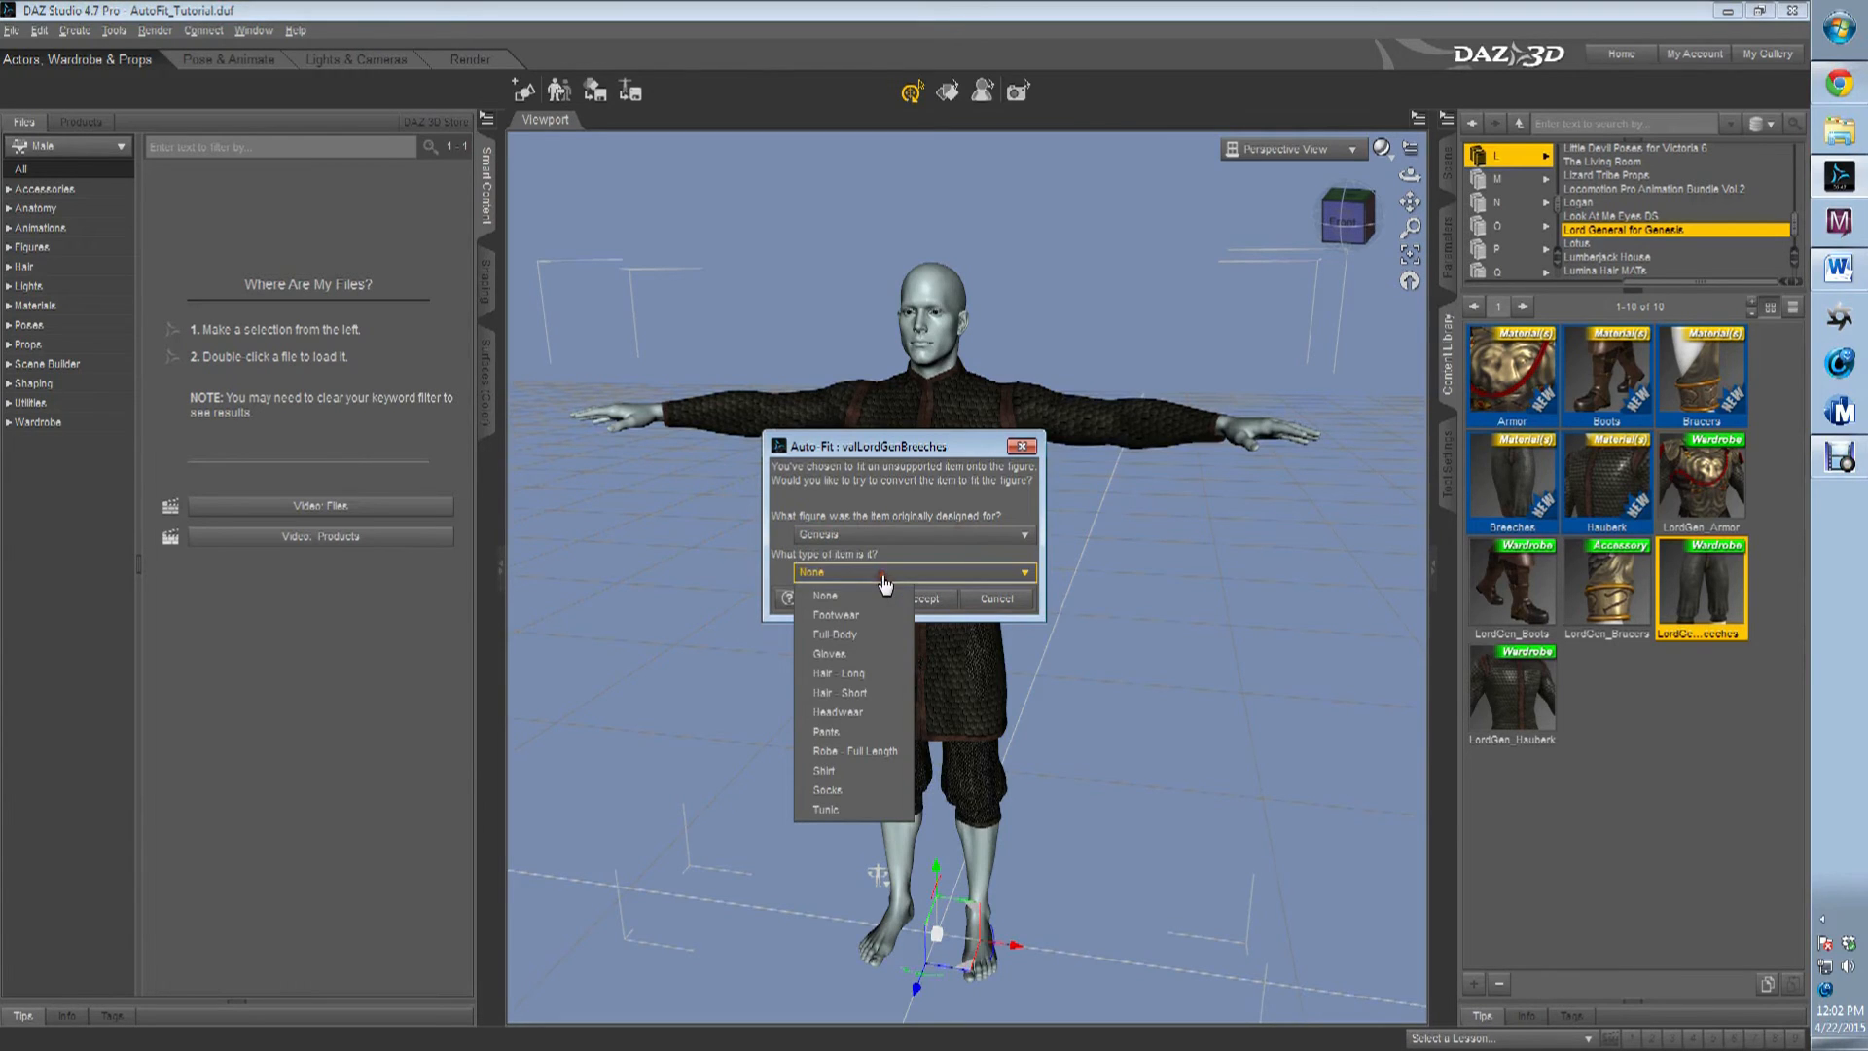
left_click(858, 732)
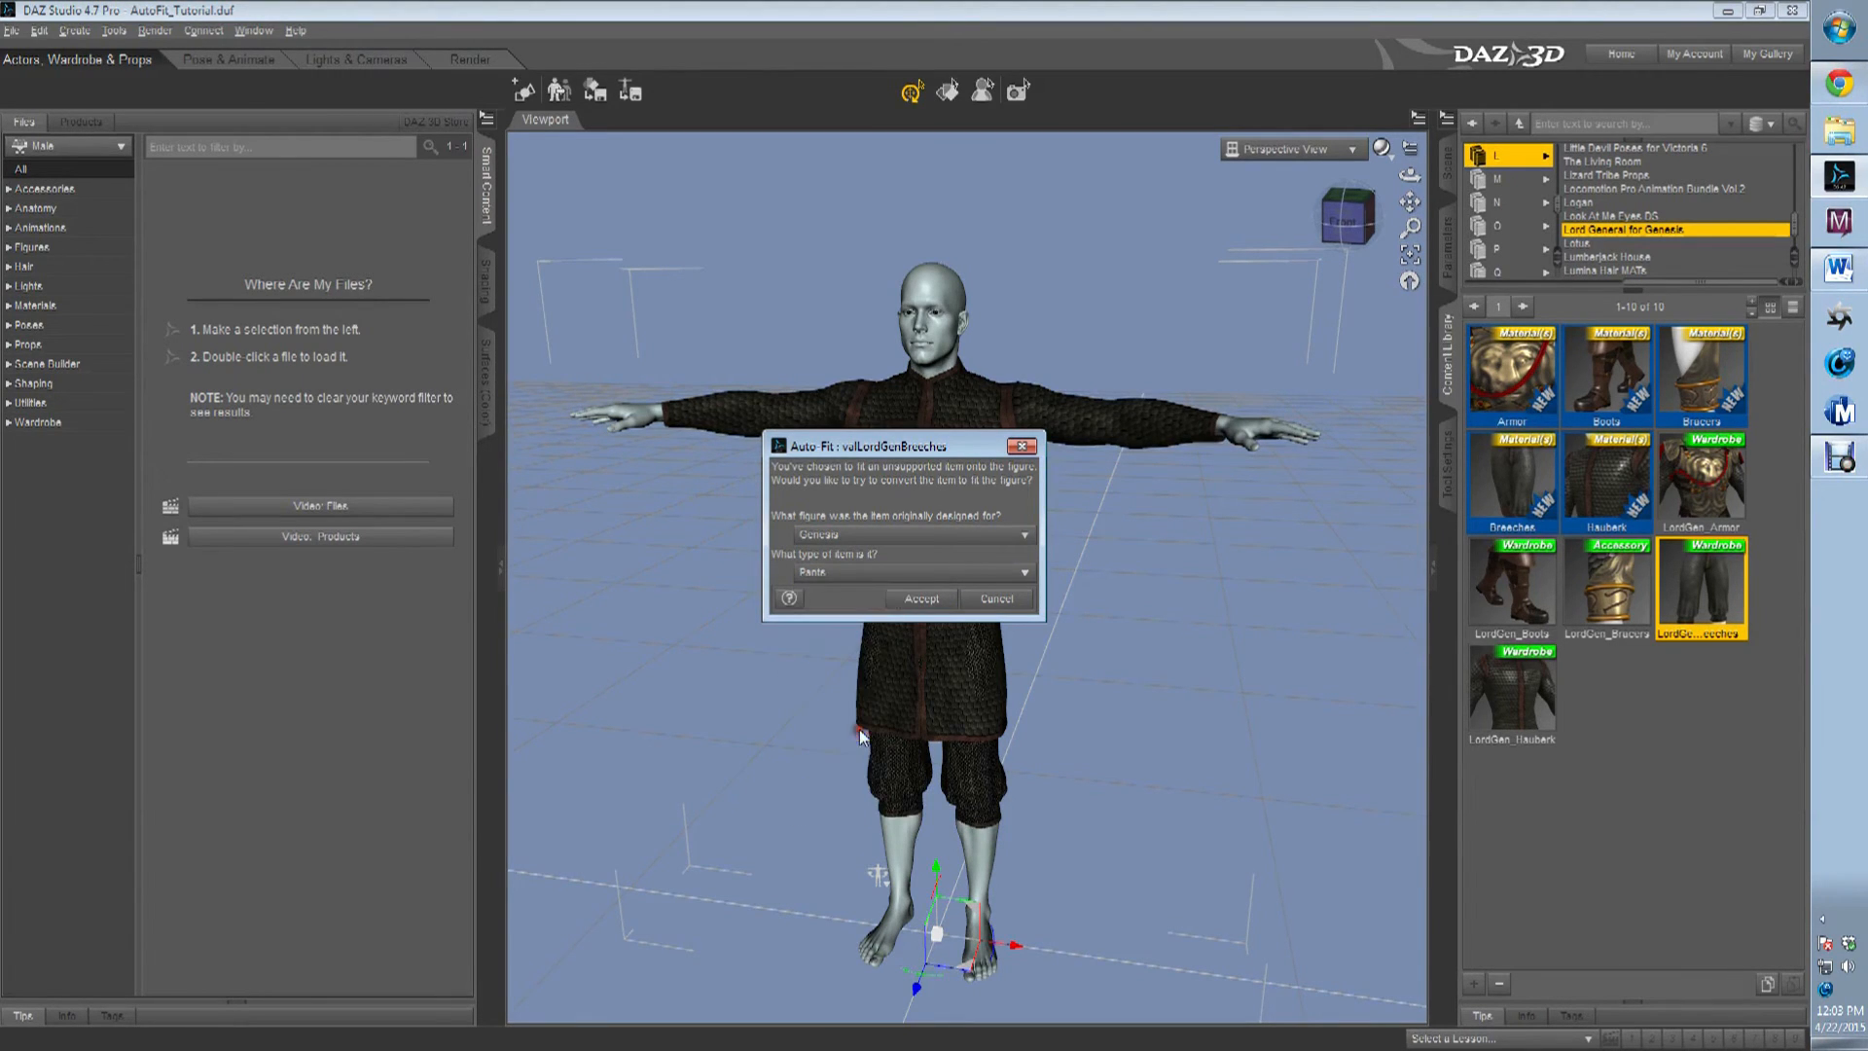
left_click(910, 599)
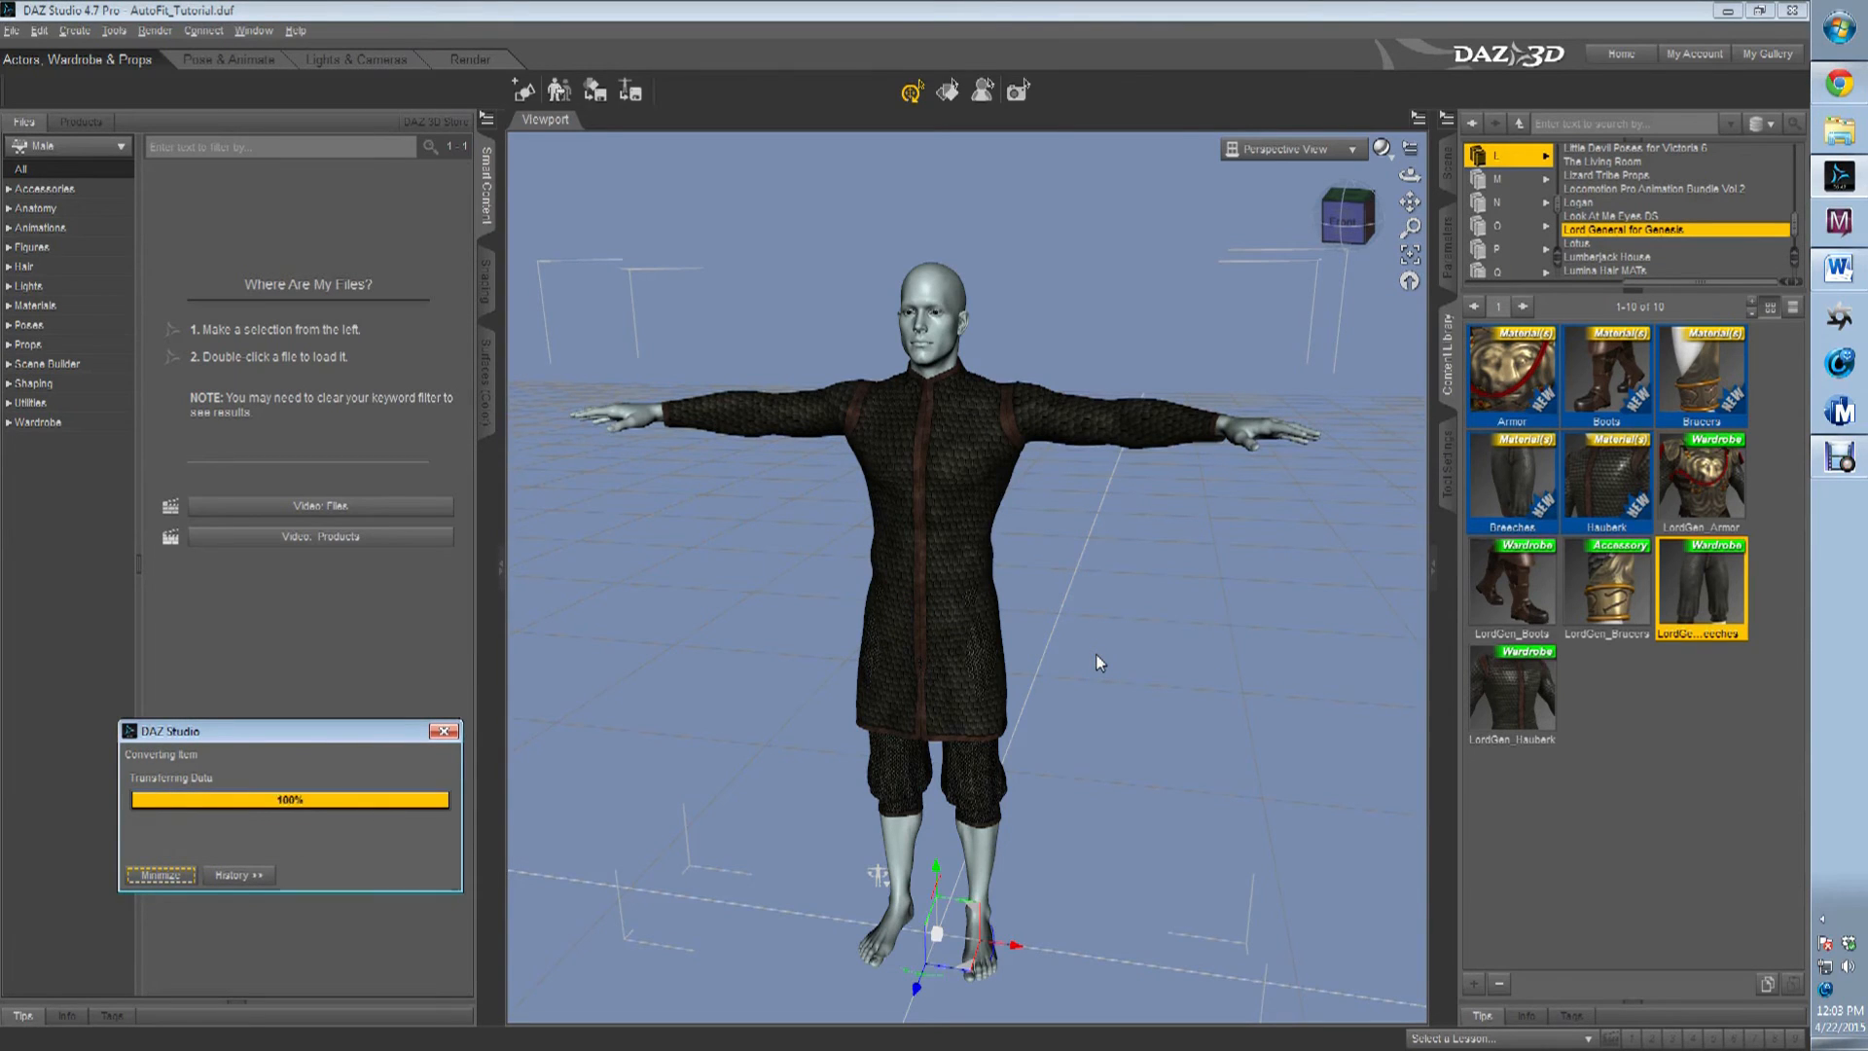
left_click(4, 33)
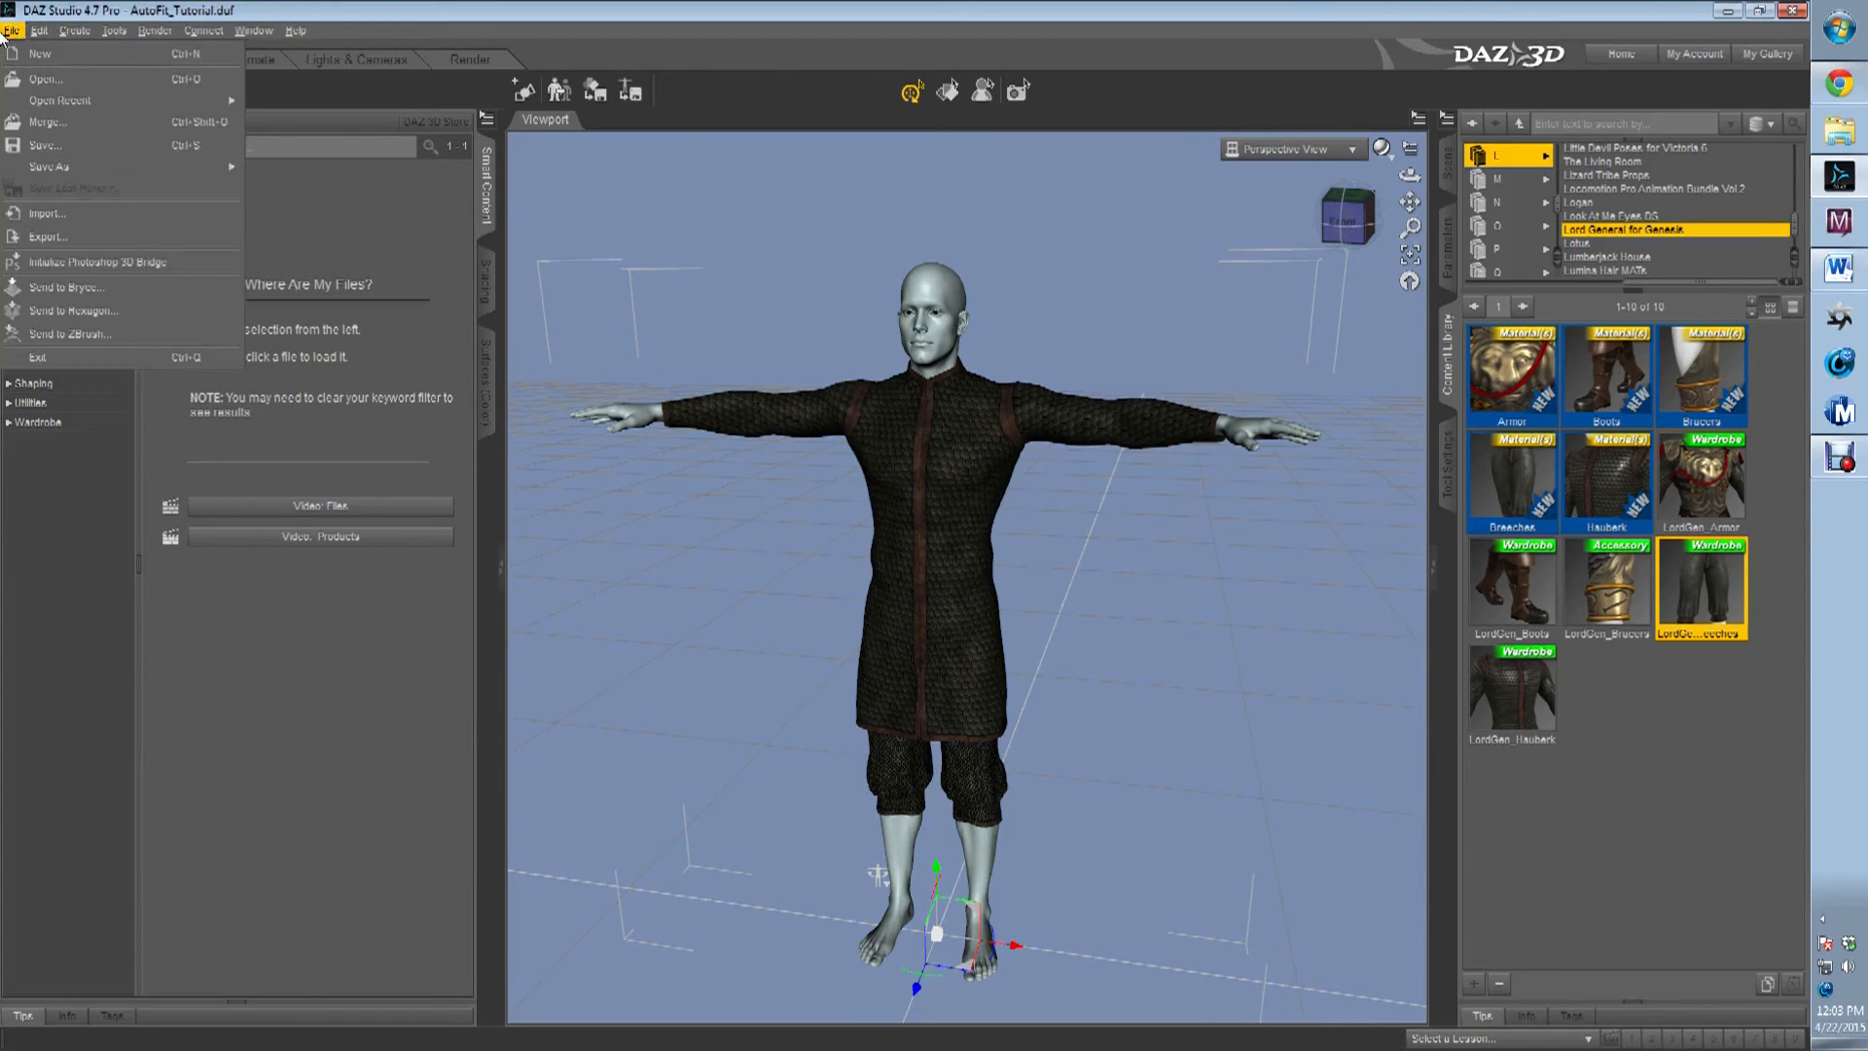
left_click(41, 153)
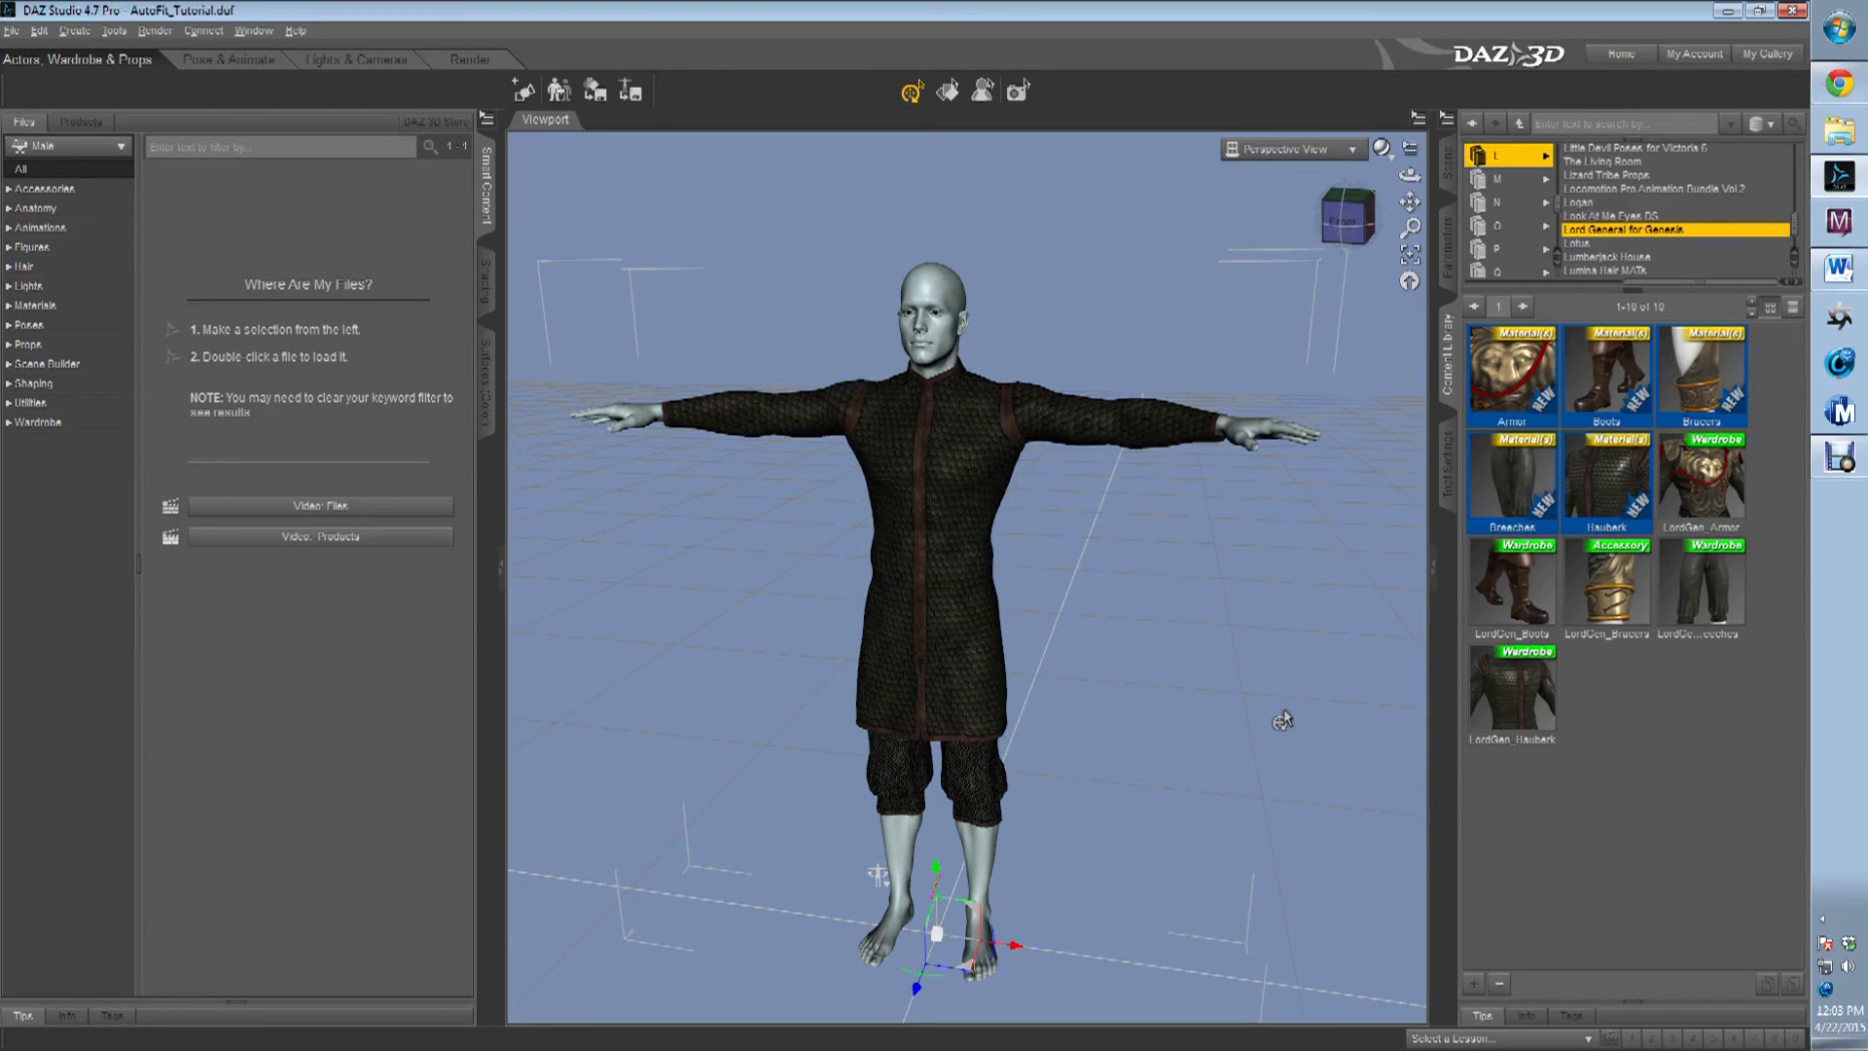
Load LordGen_Boots onto Michael 6 and auto-fit them with Genesis as their original figure and Footwear as their item type.
left_click(1531, 580)
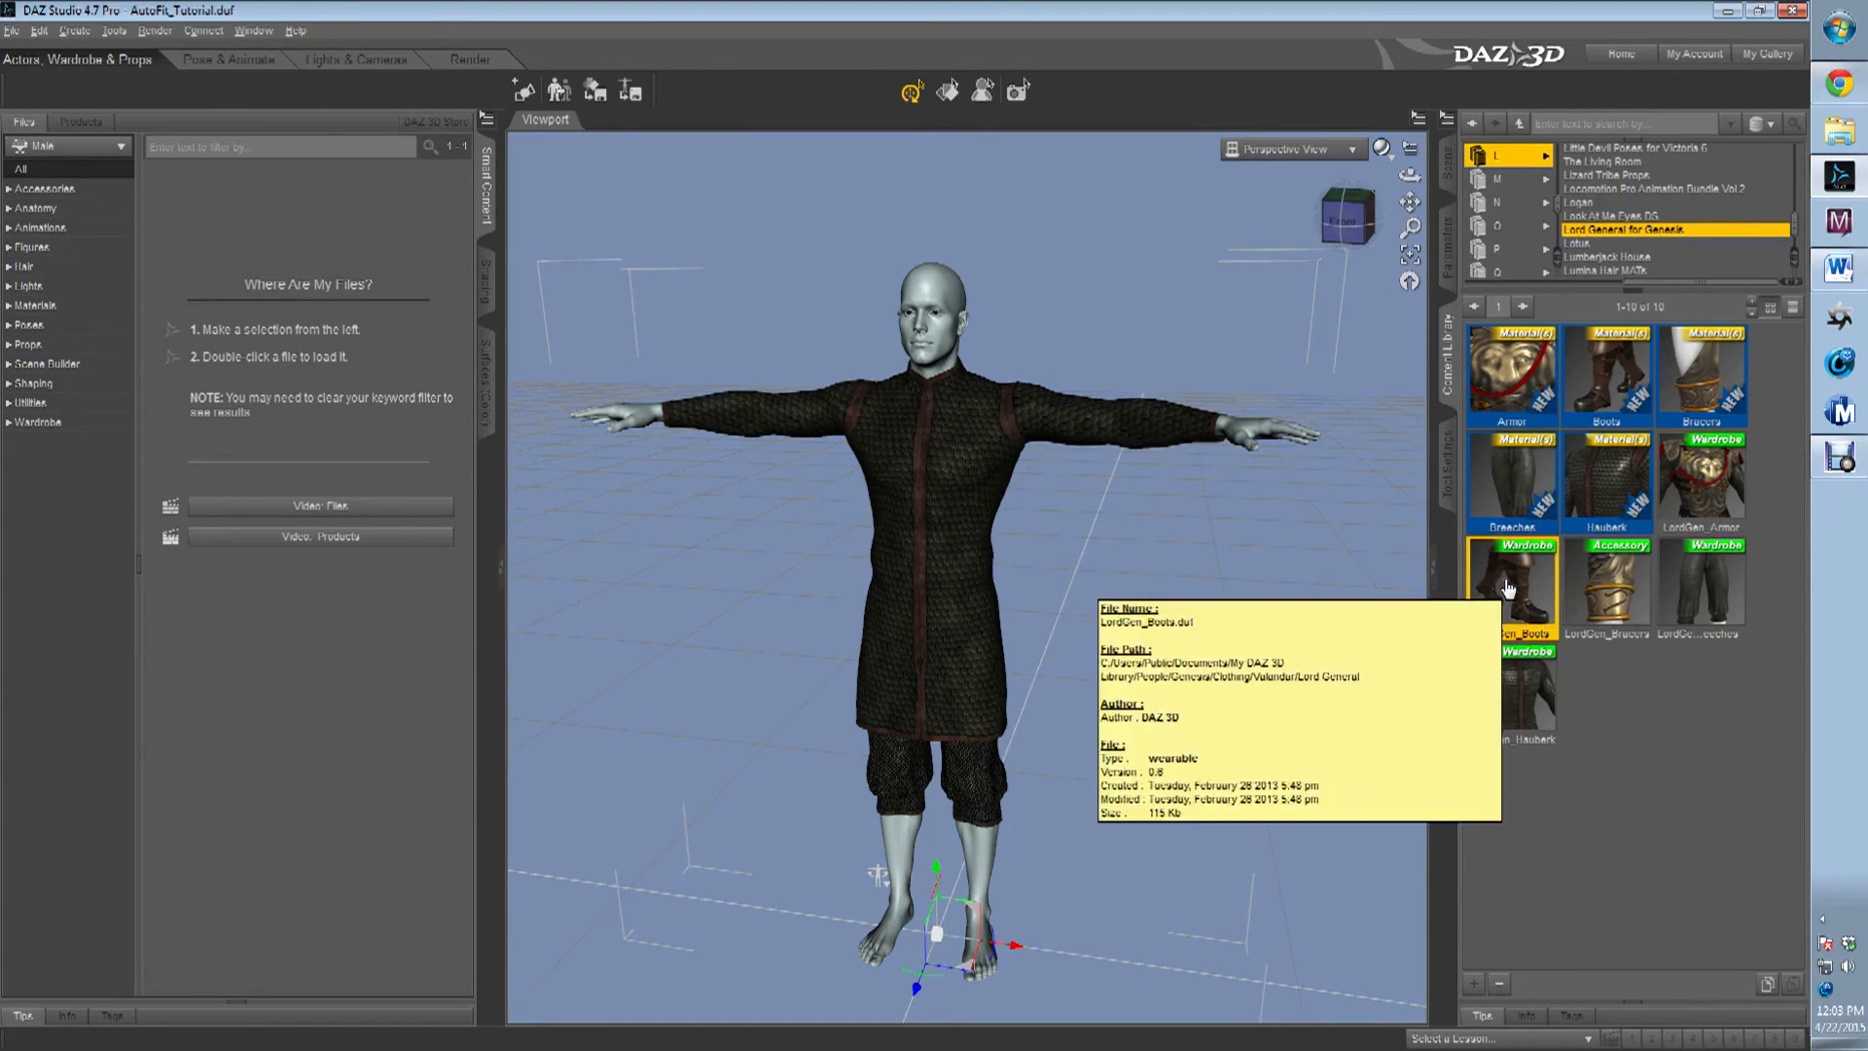
left_click_drag(1530, 580, 1053, 877)
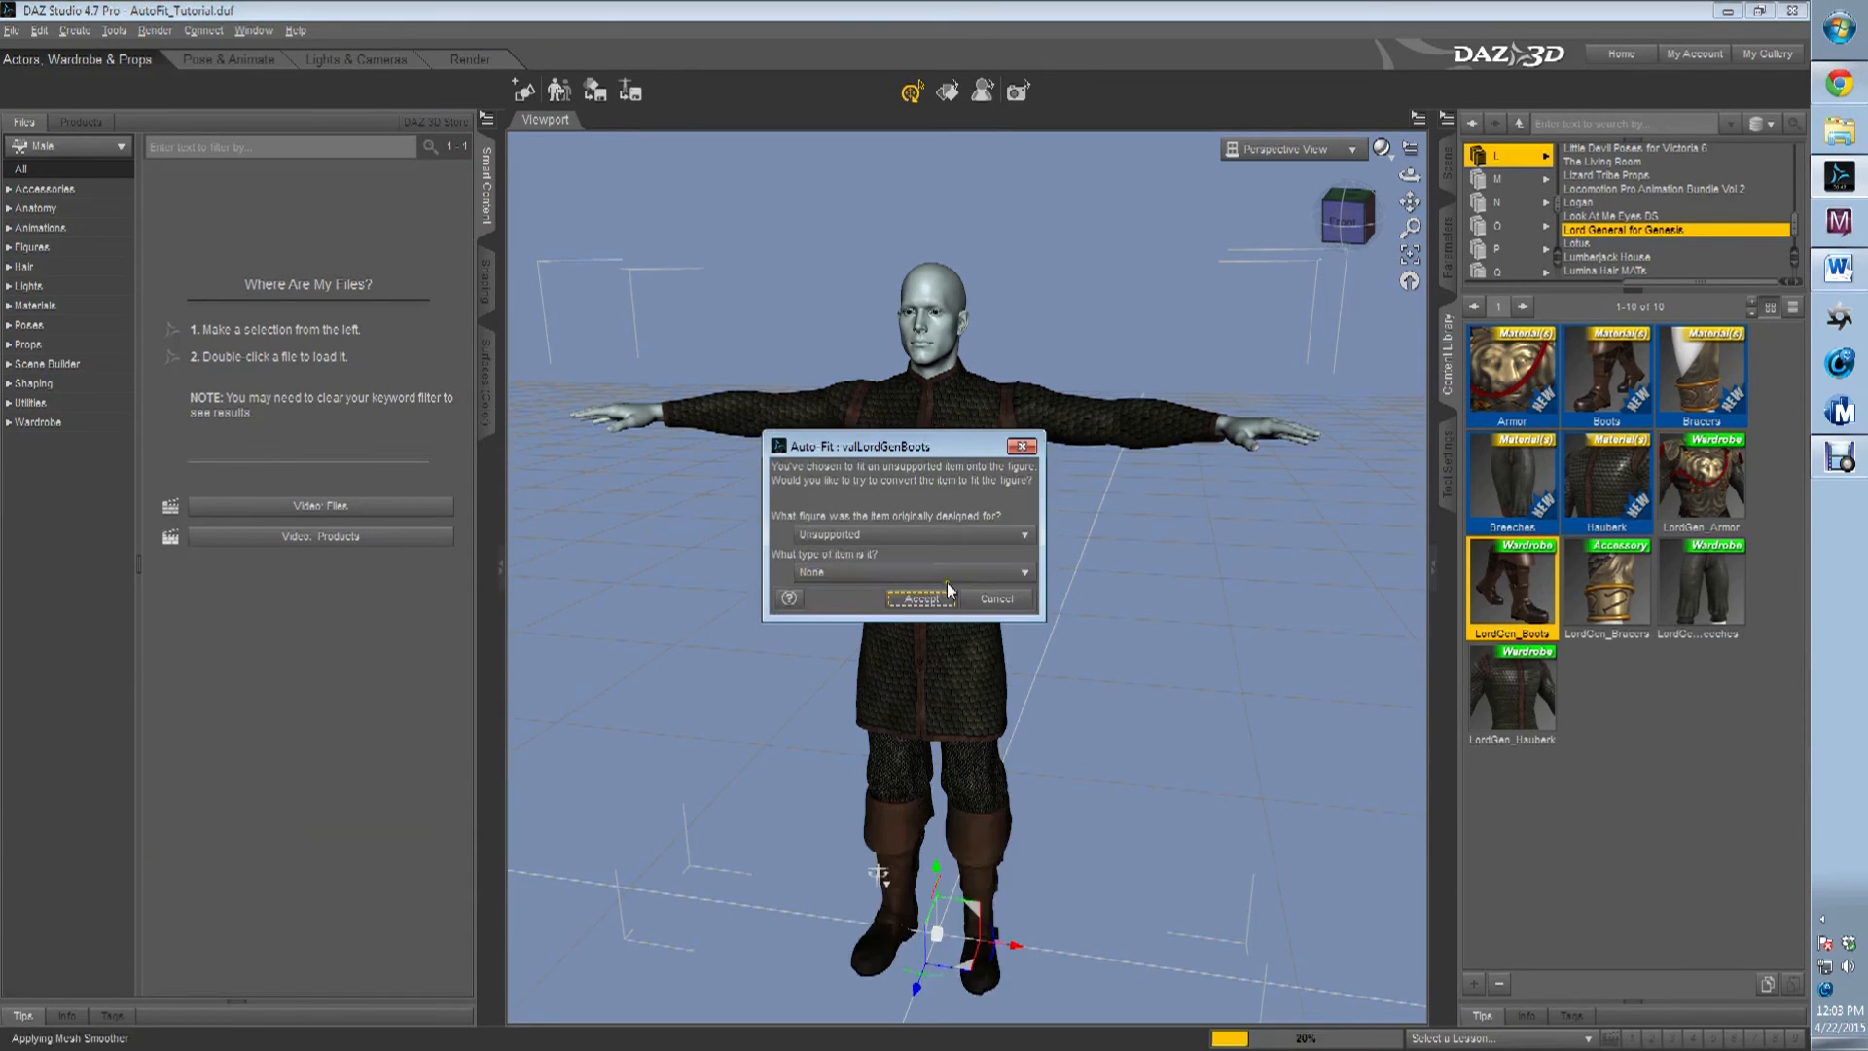
left_click(966, 541)
left_click(841, 611)
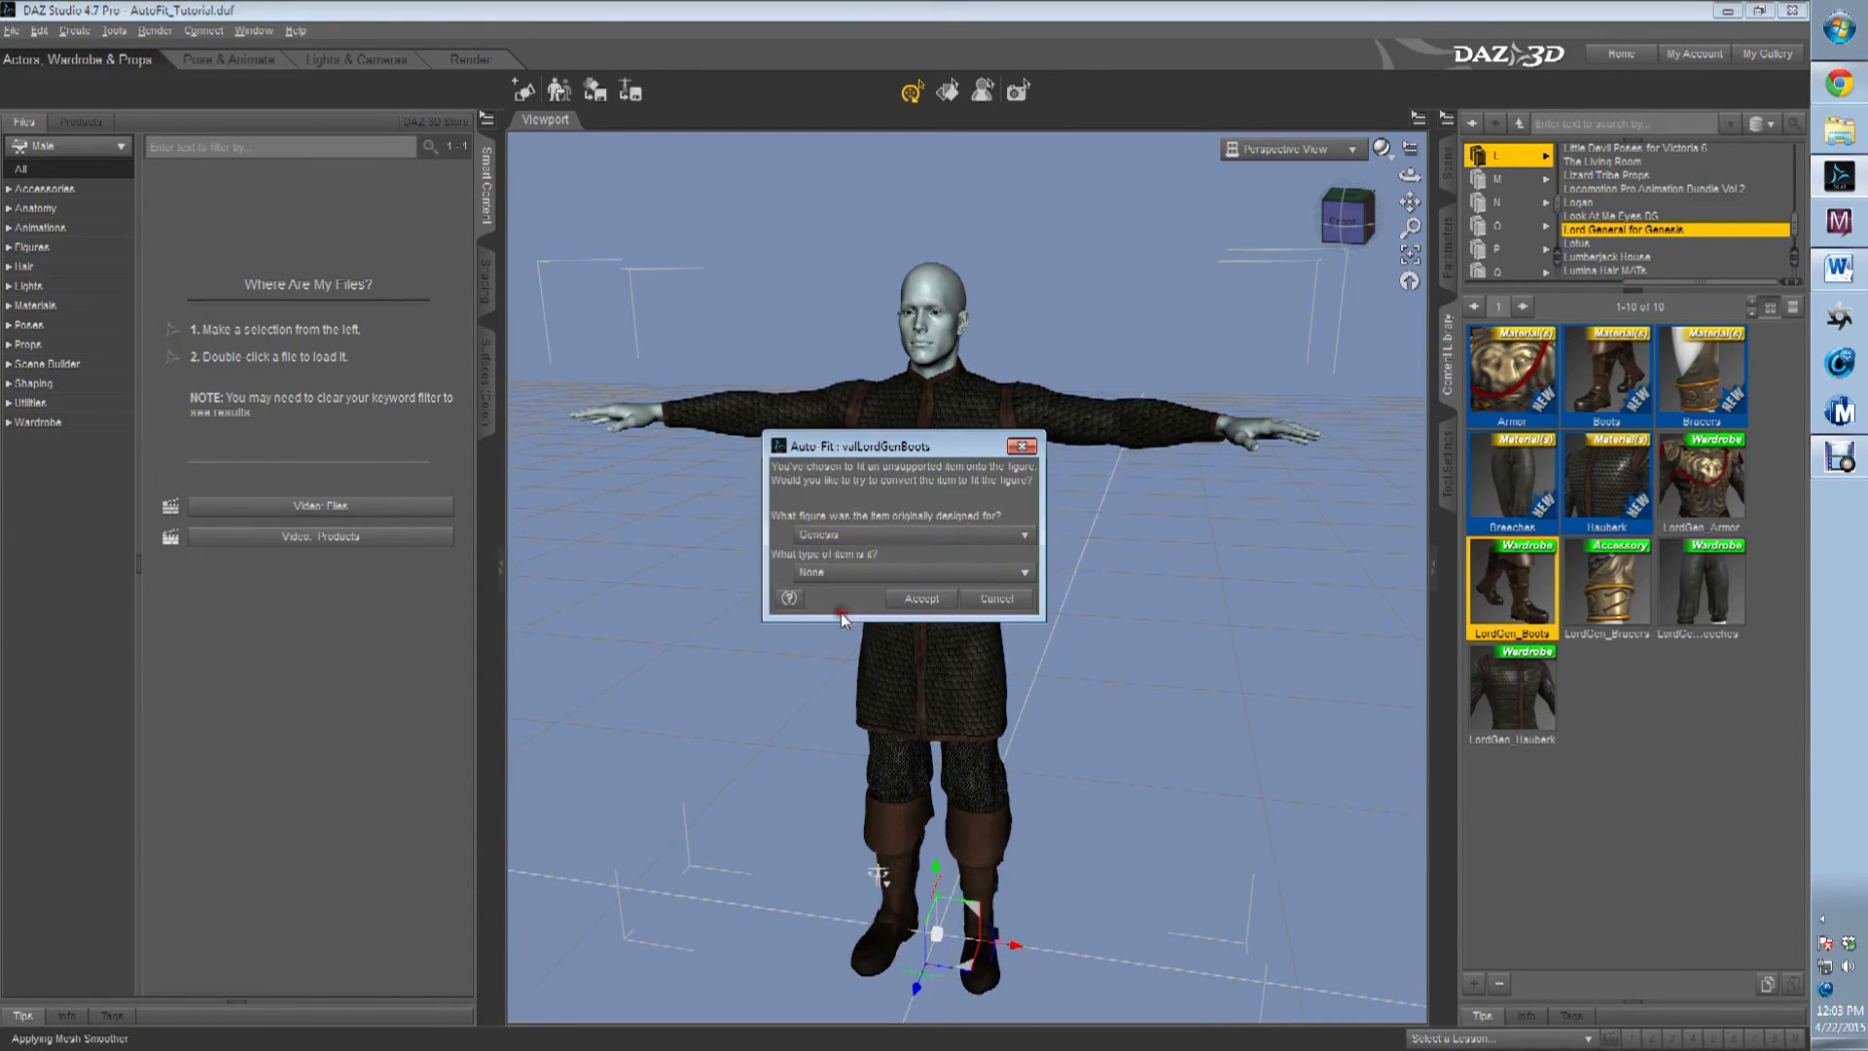
left_click(896, 581)
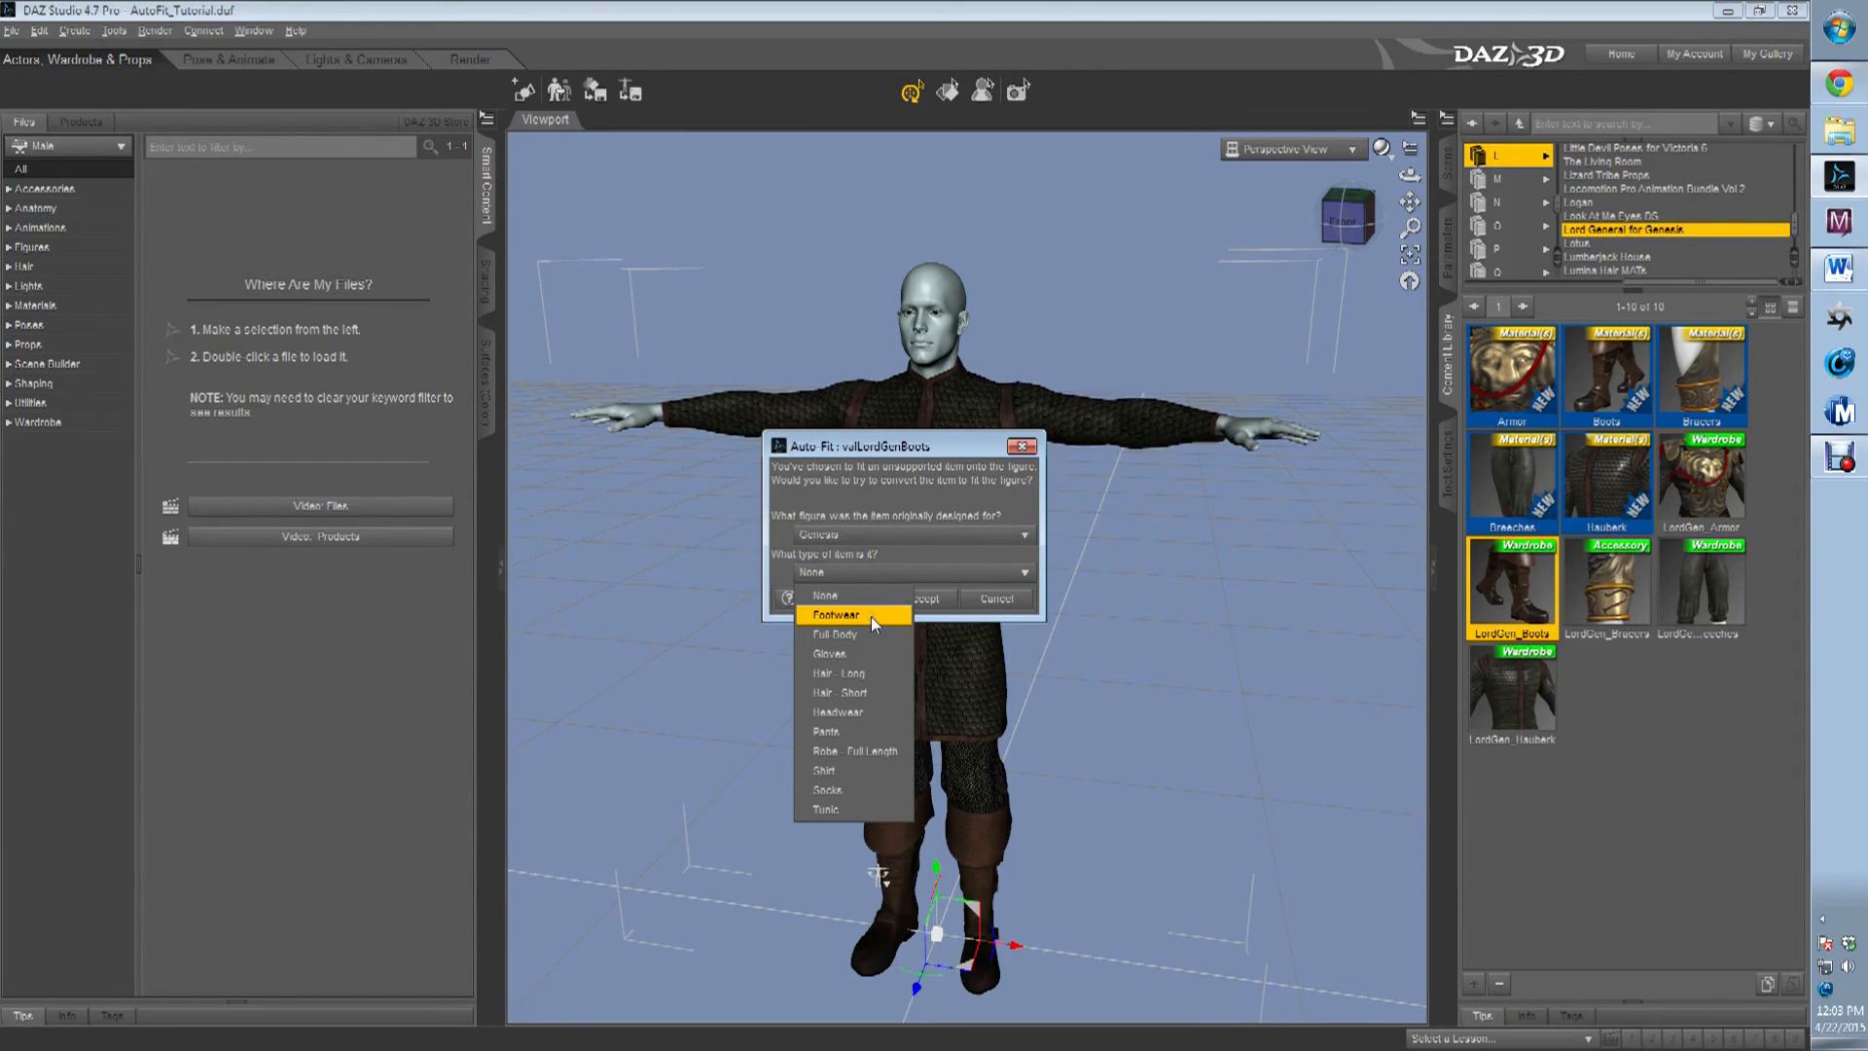
left_click(872, 616)
left_click(919, 598)
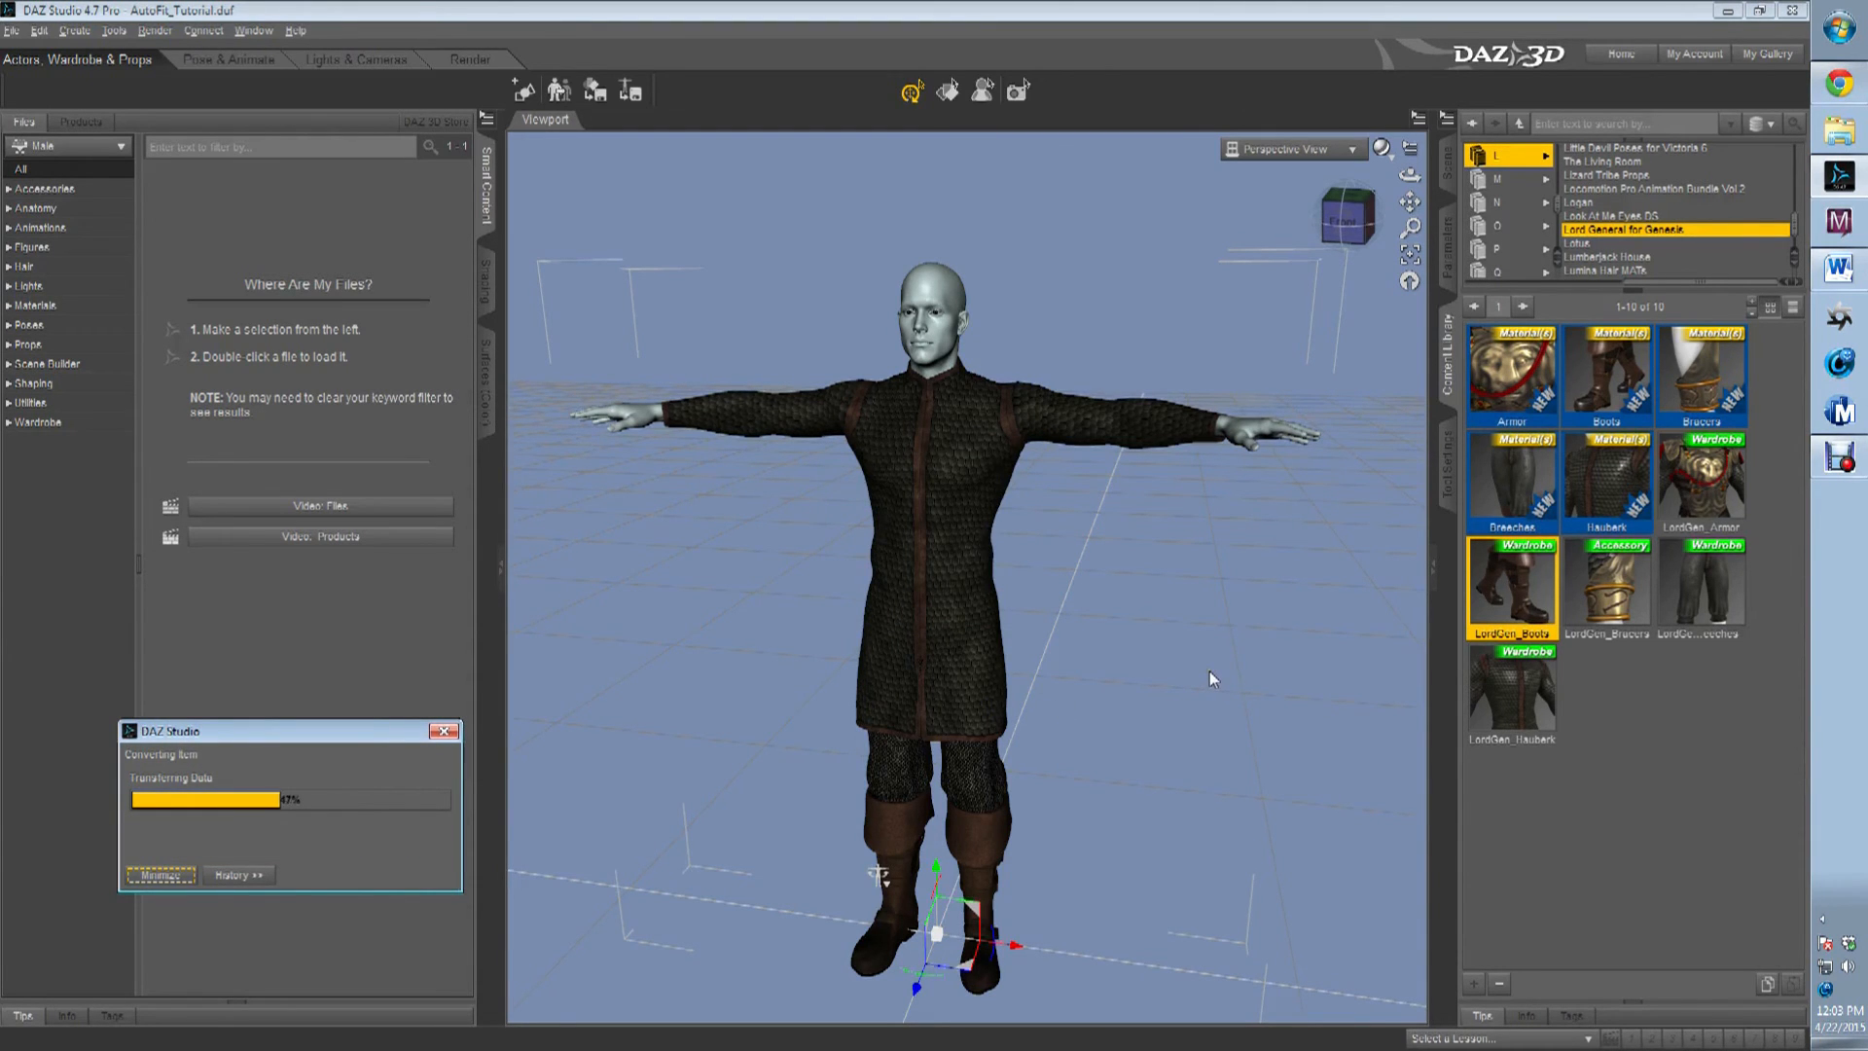
Load LordGen_Armor onto Michael 6 and auto-fit it with Genesis as its original figure and None as its item type.
left_click(1721, 498)
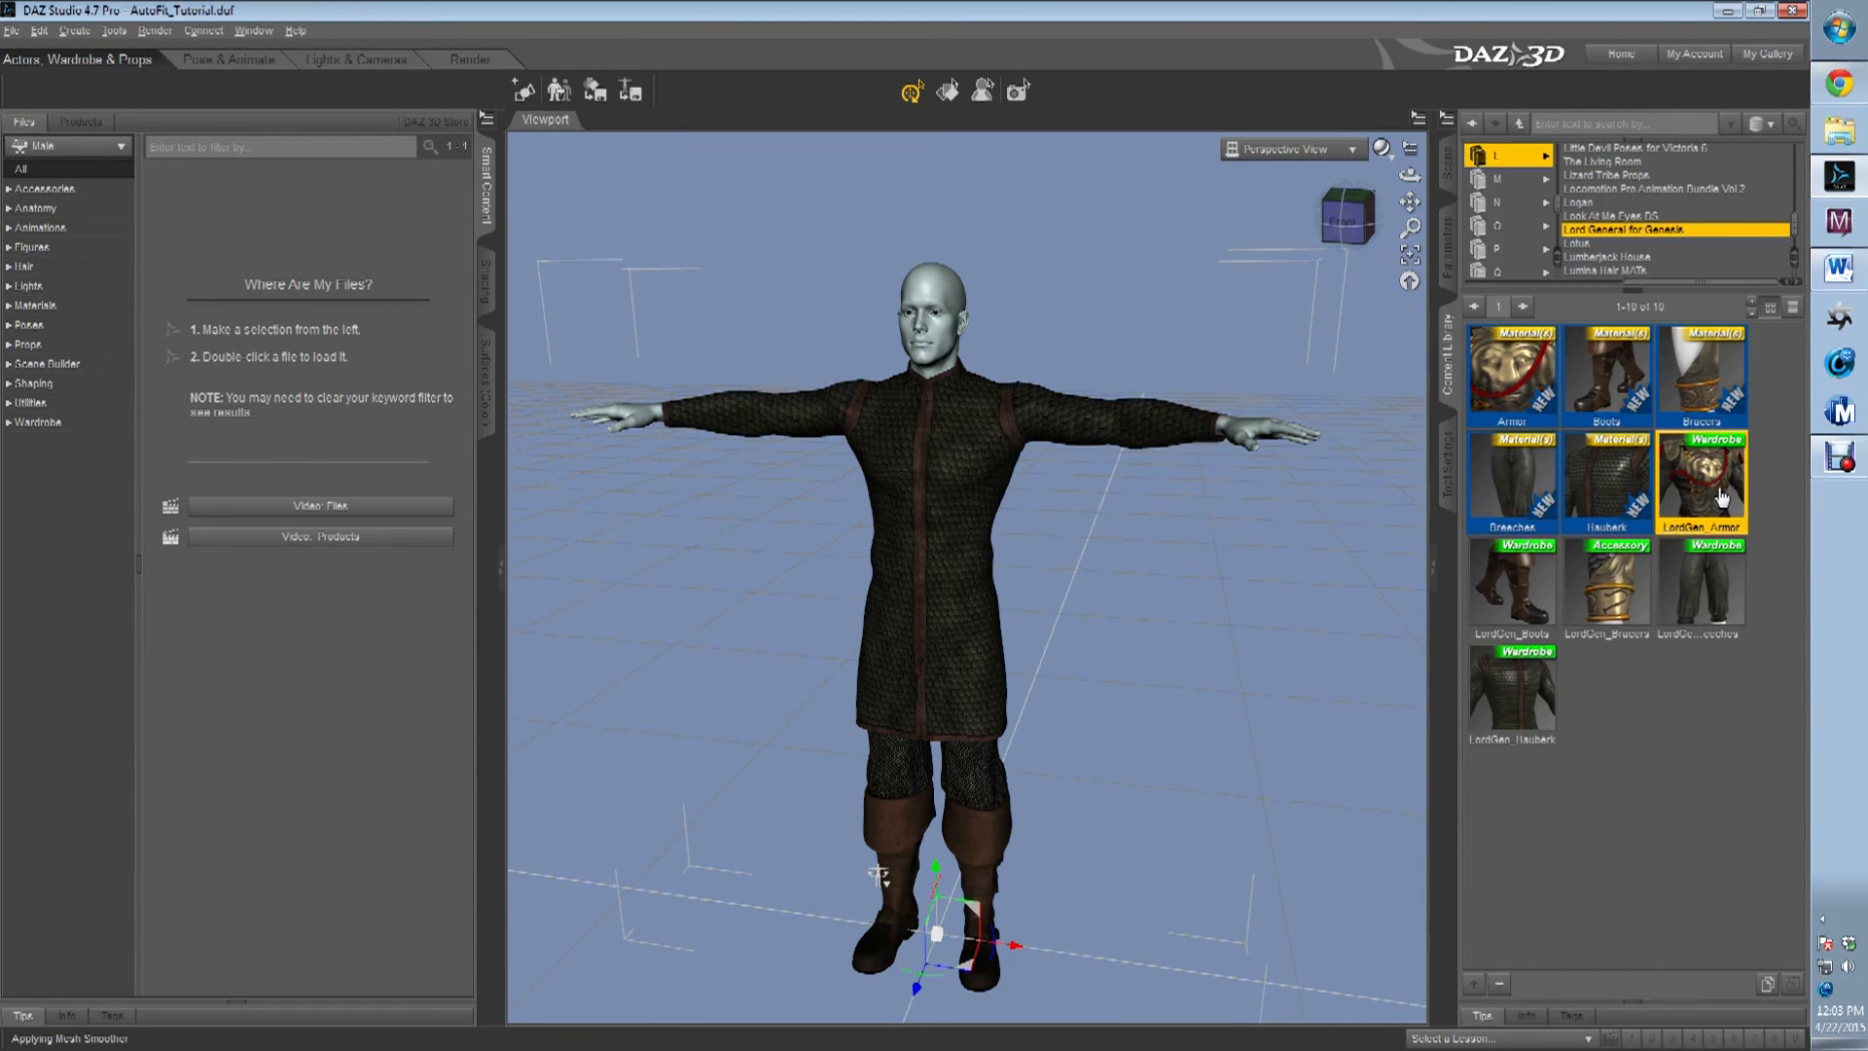
left_click_drag(1721, 497, 973, 353)
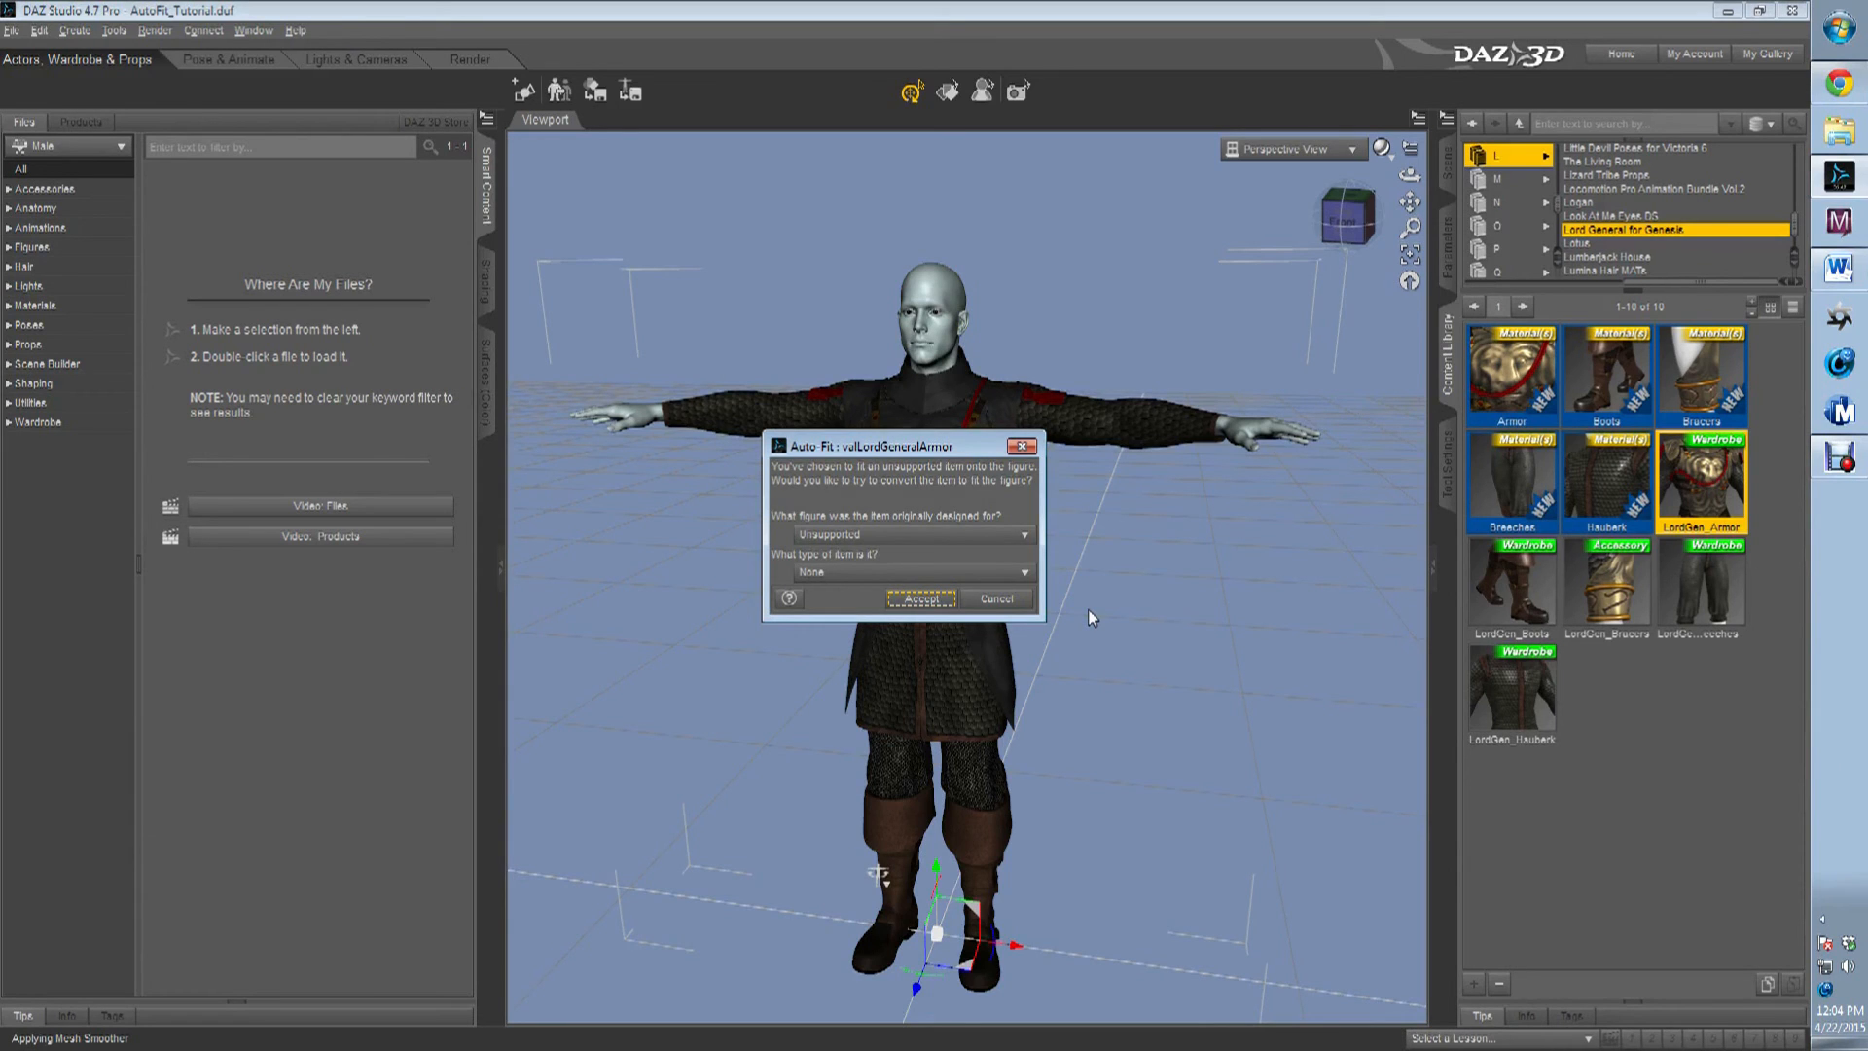
left_click(951, 527)
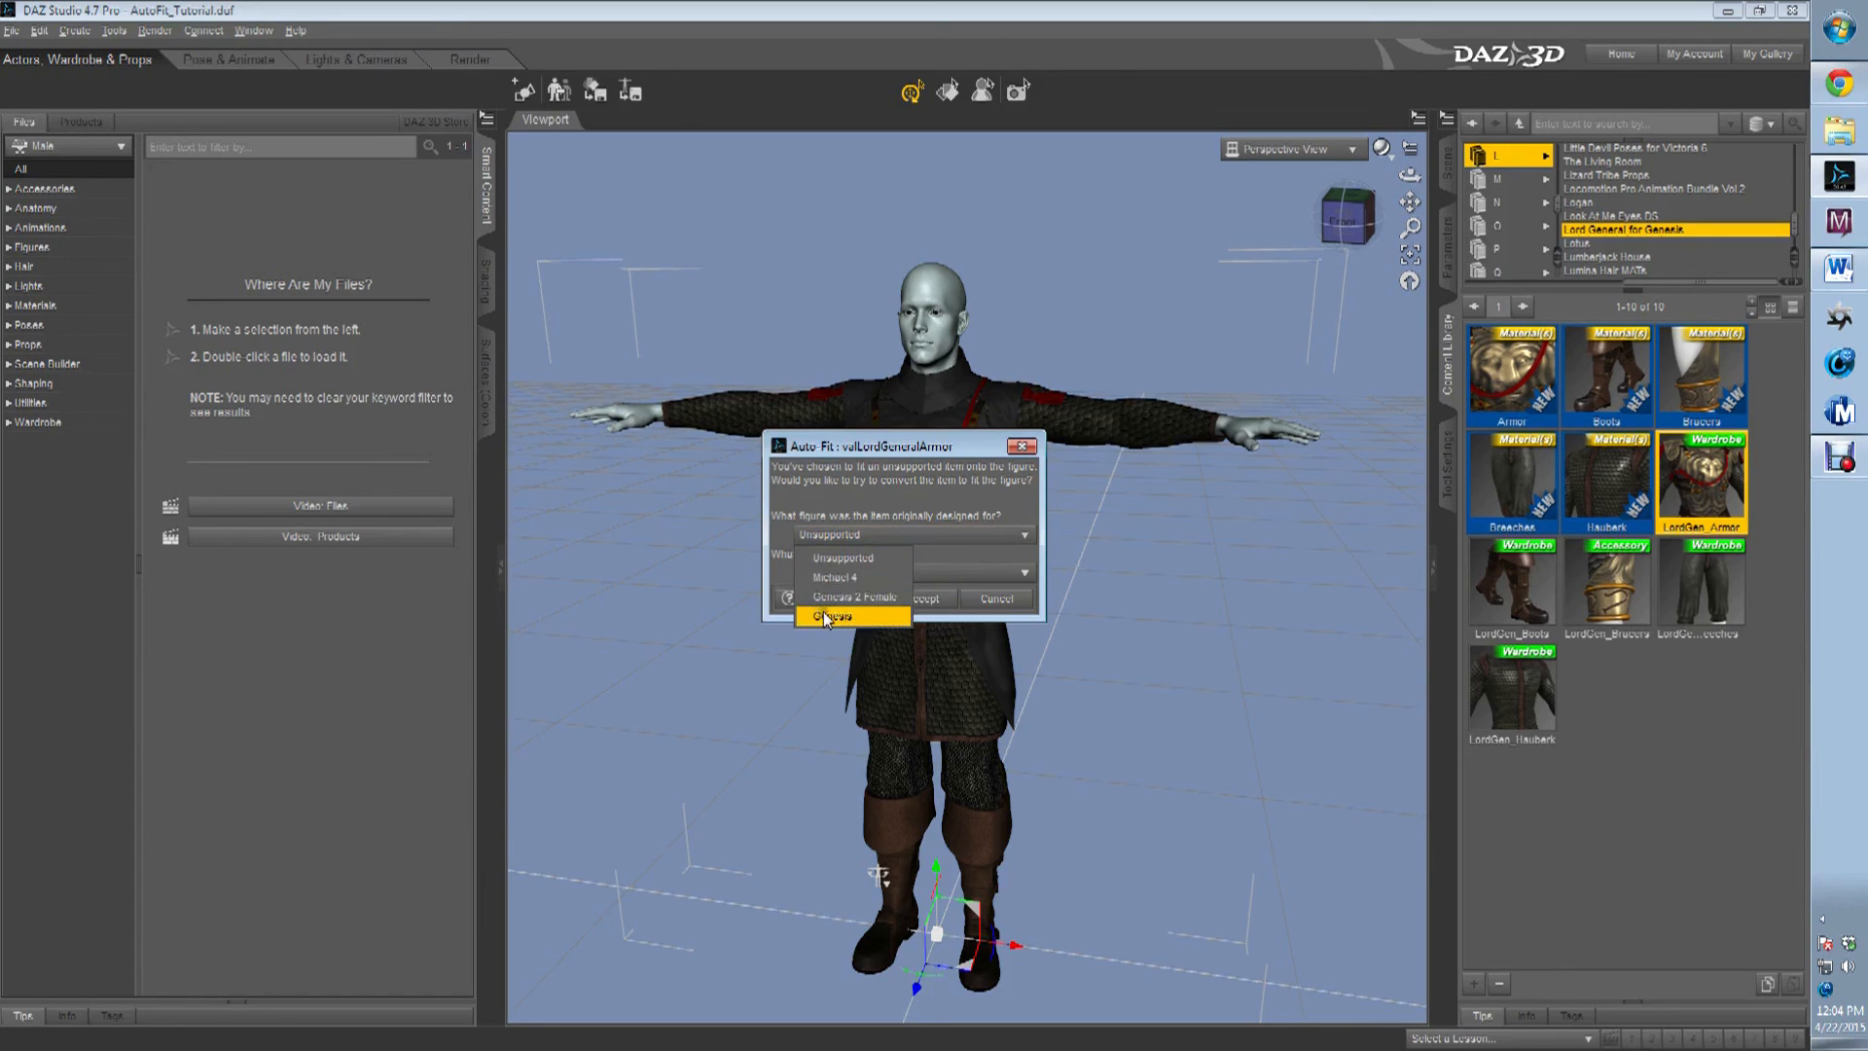
left_click(823, 615)
left_click(875, 574)
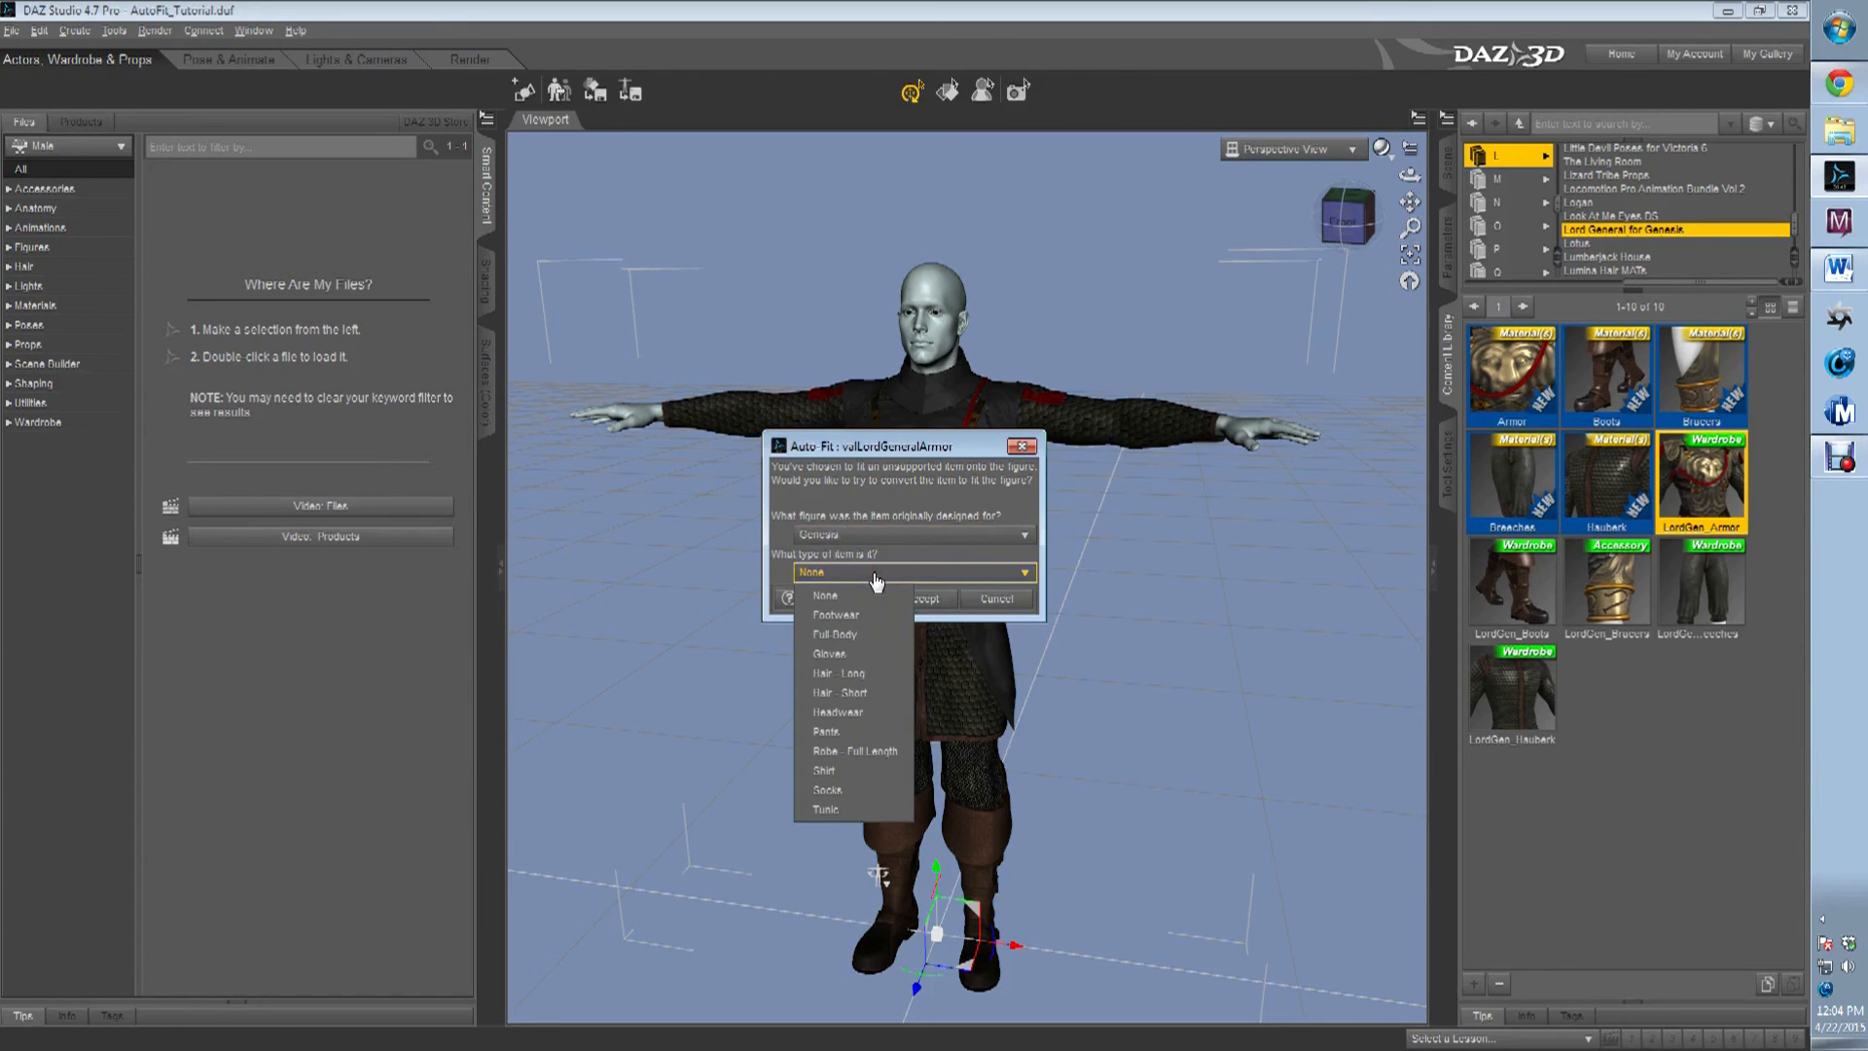
left_click(877, 574)
left_click(915, 534)
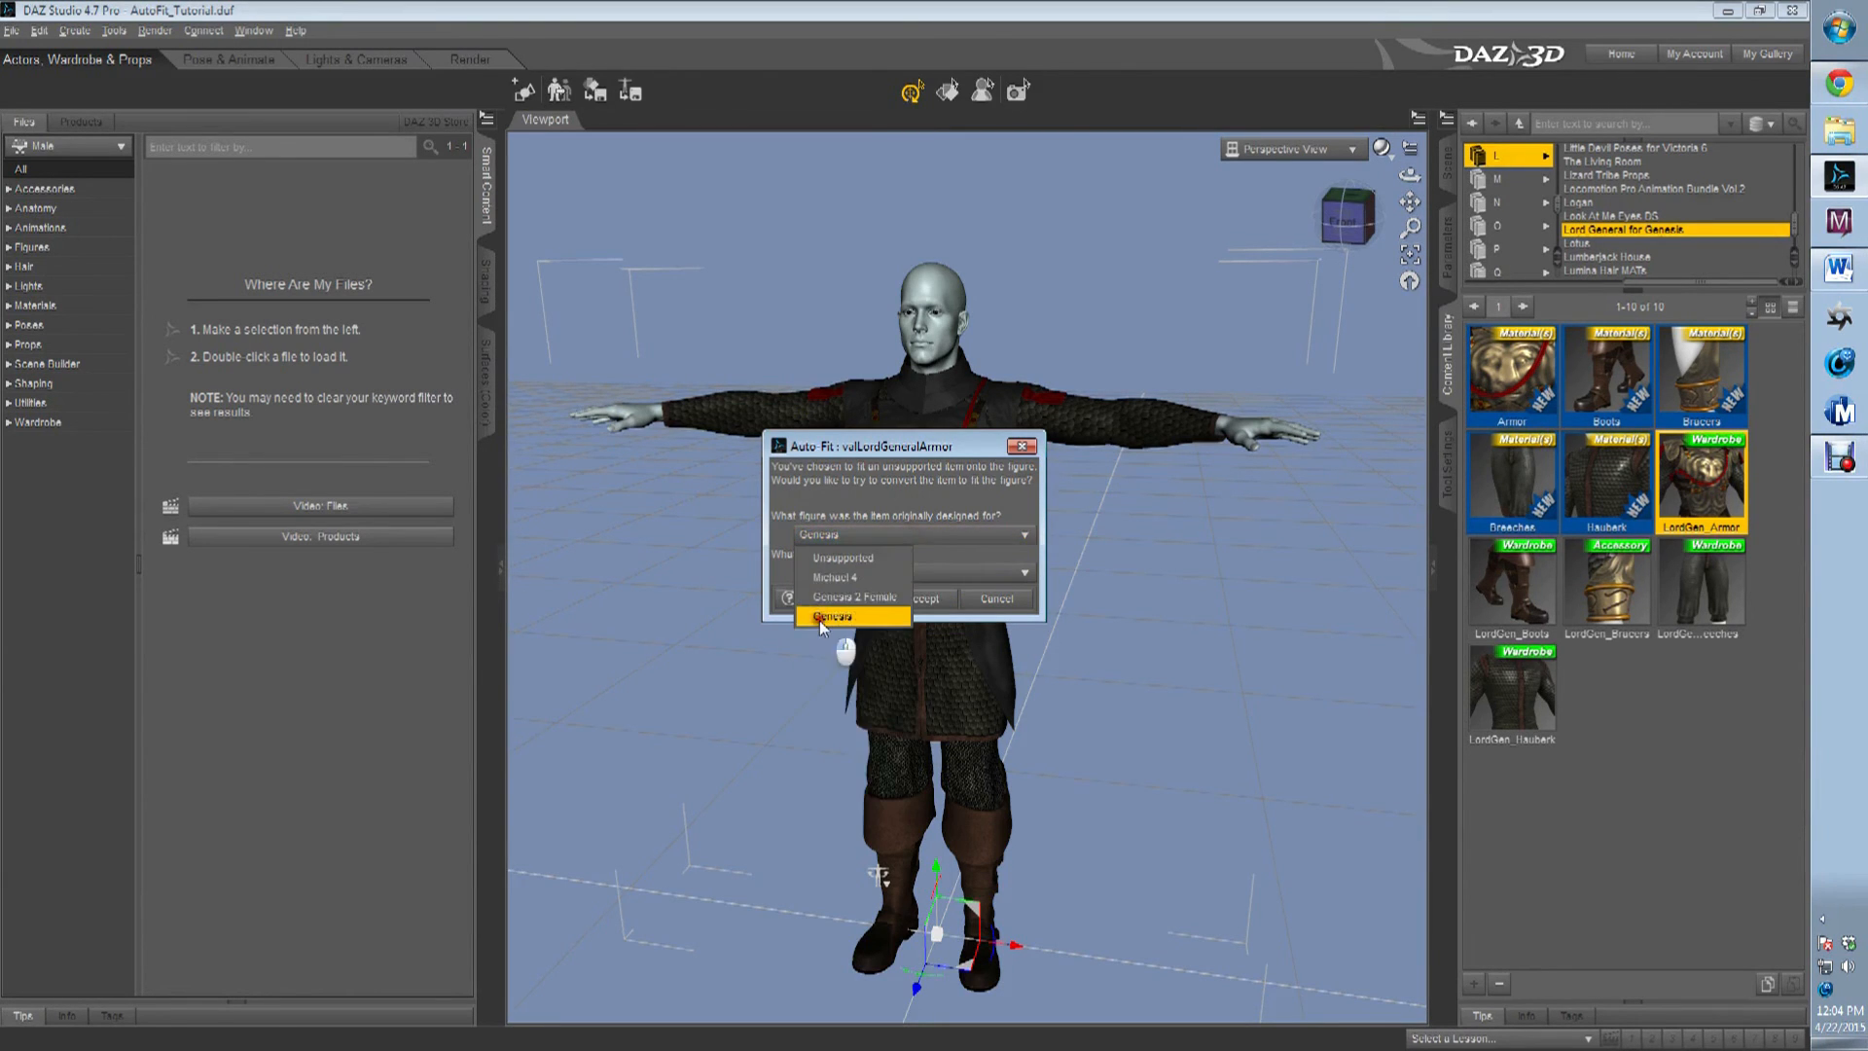
left_click(819, 616)
left_click(845, 574)
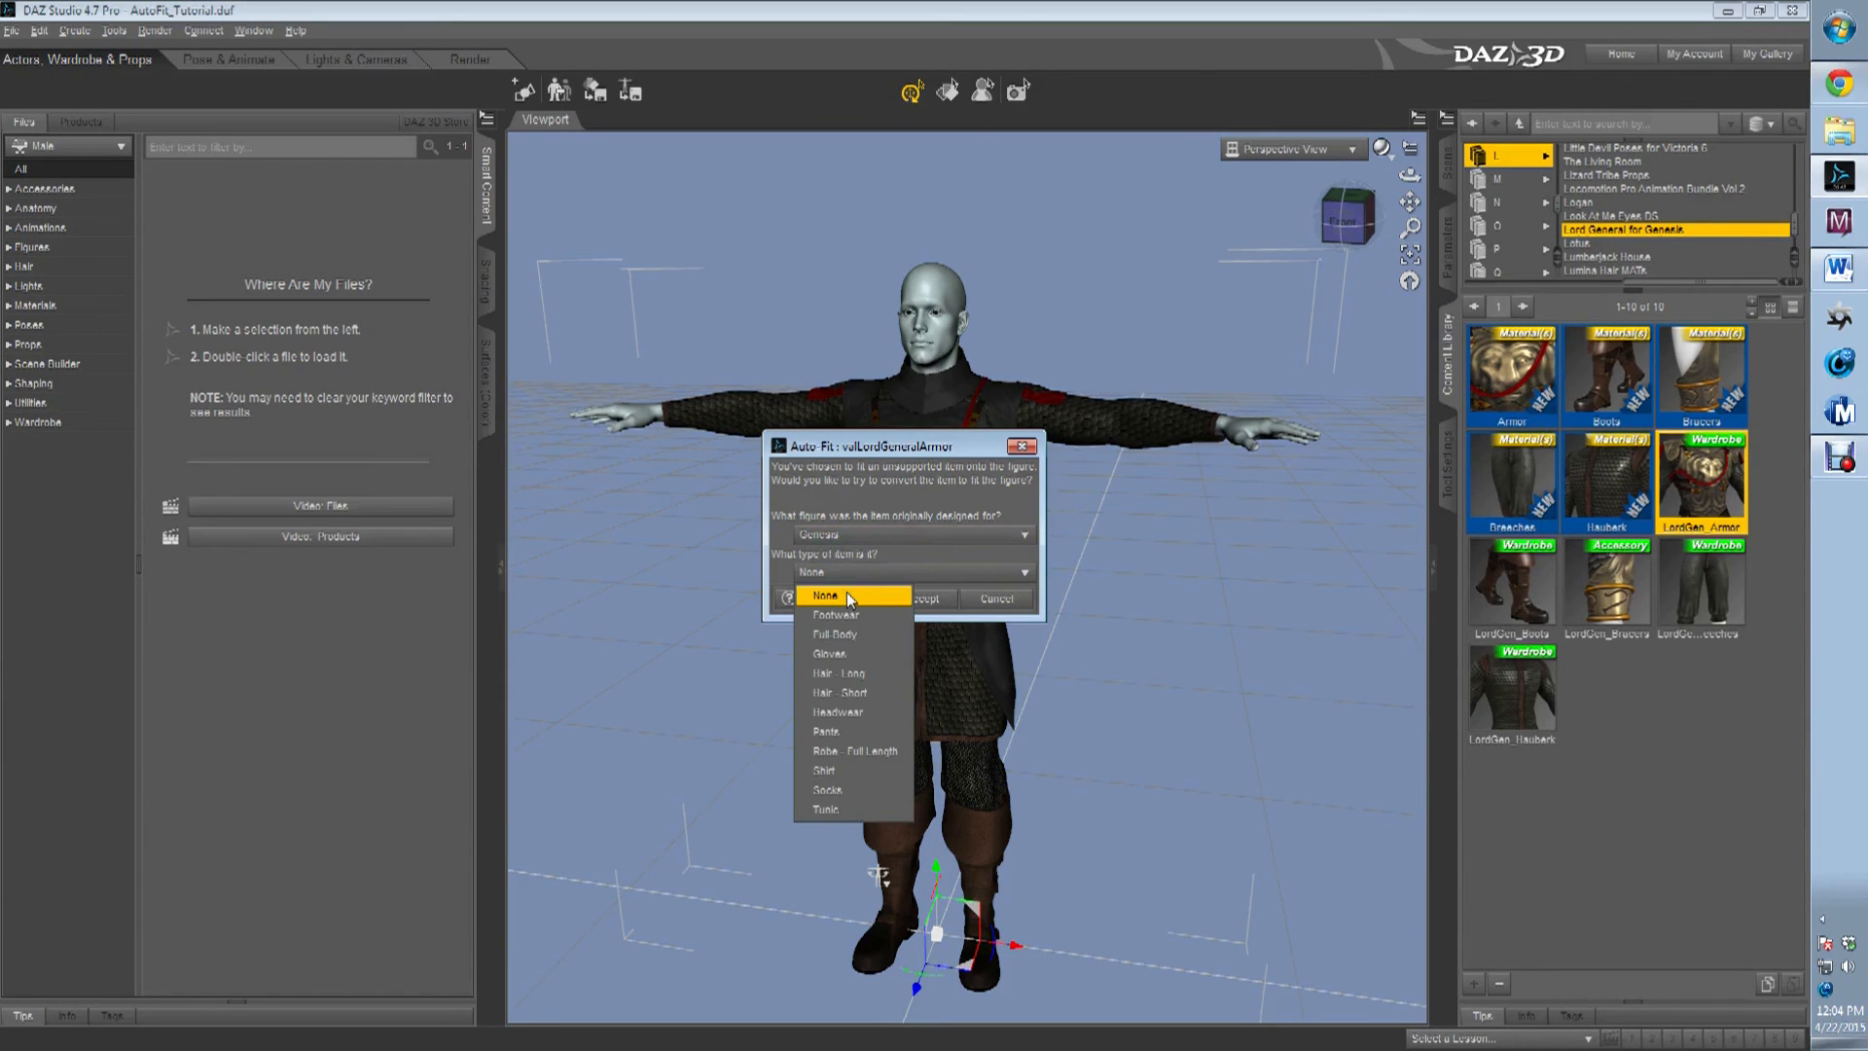
left_click(850, 595)
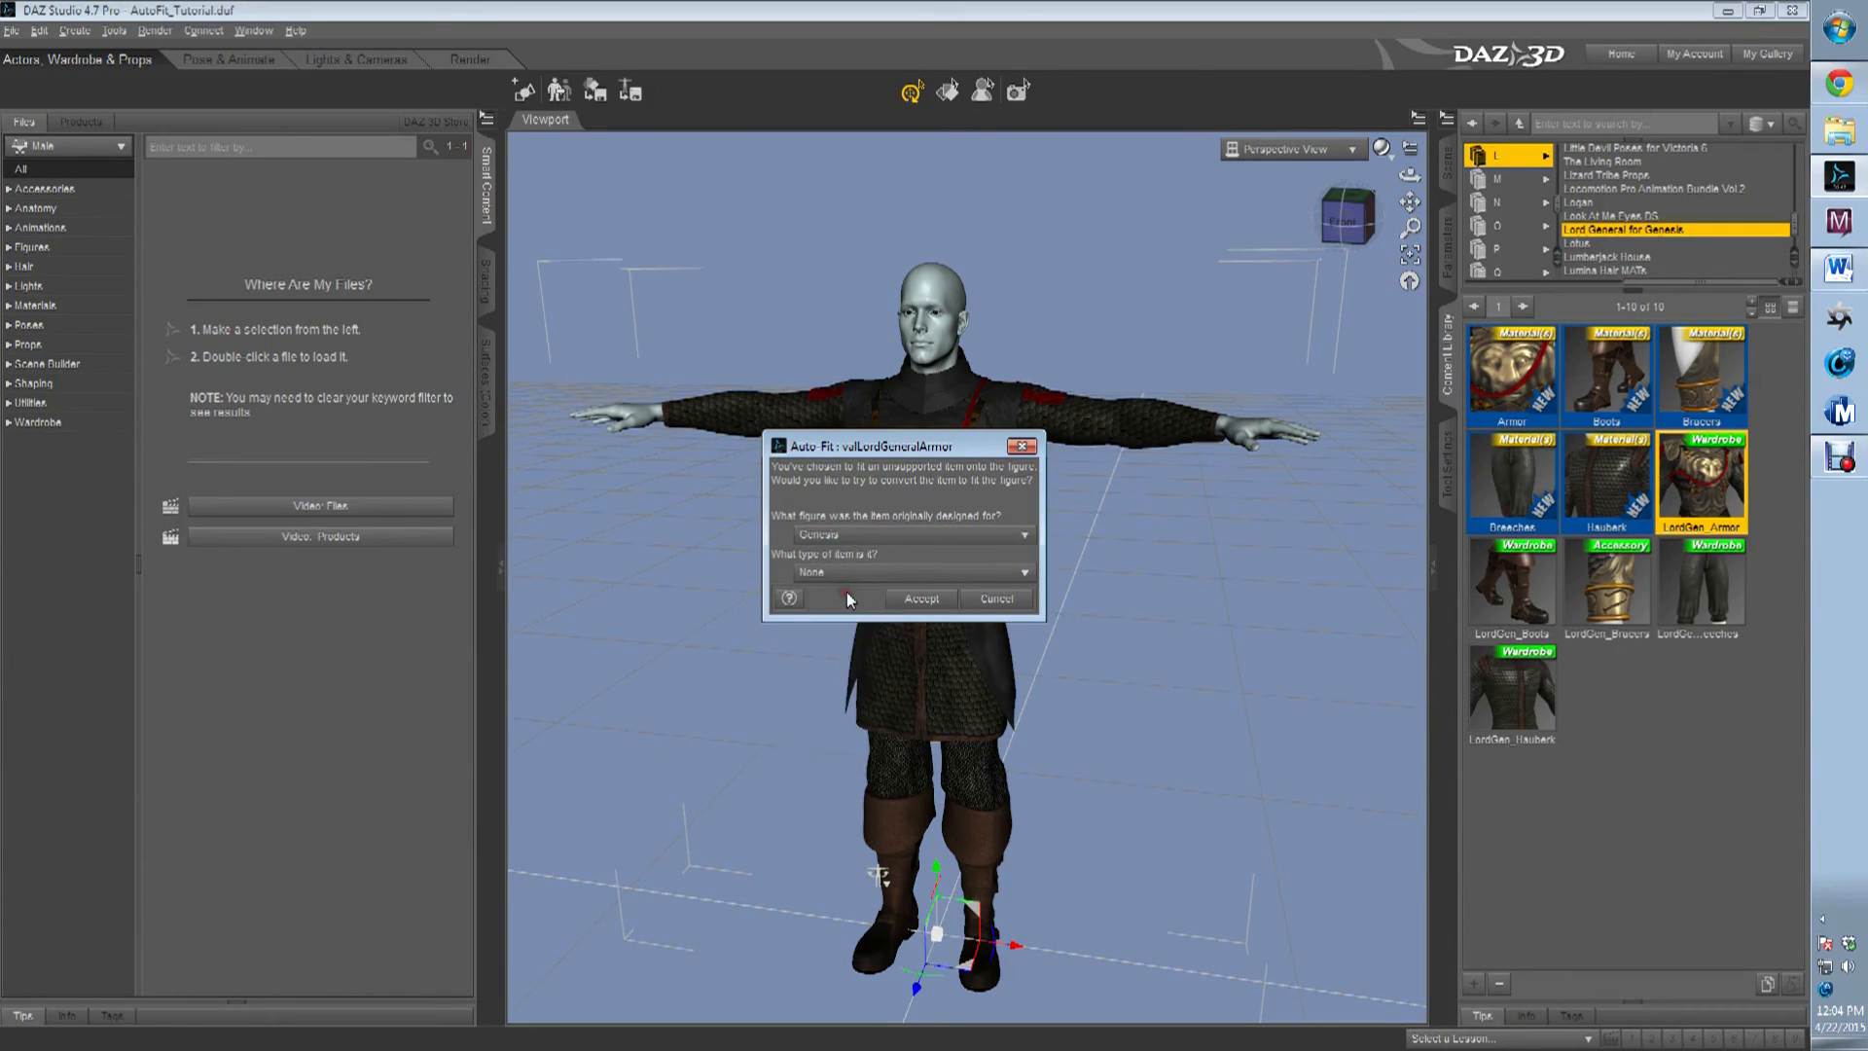
left_click(882, 576)
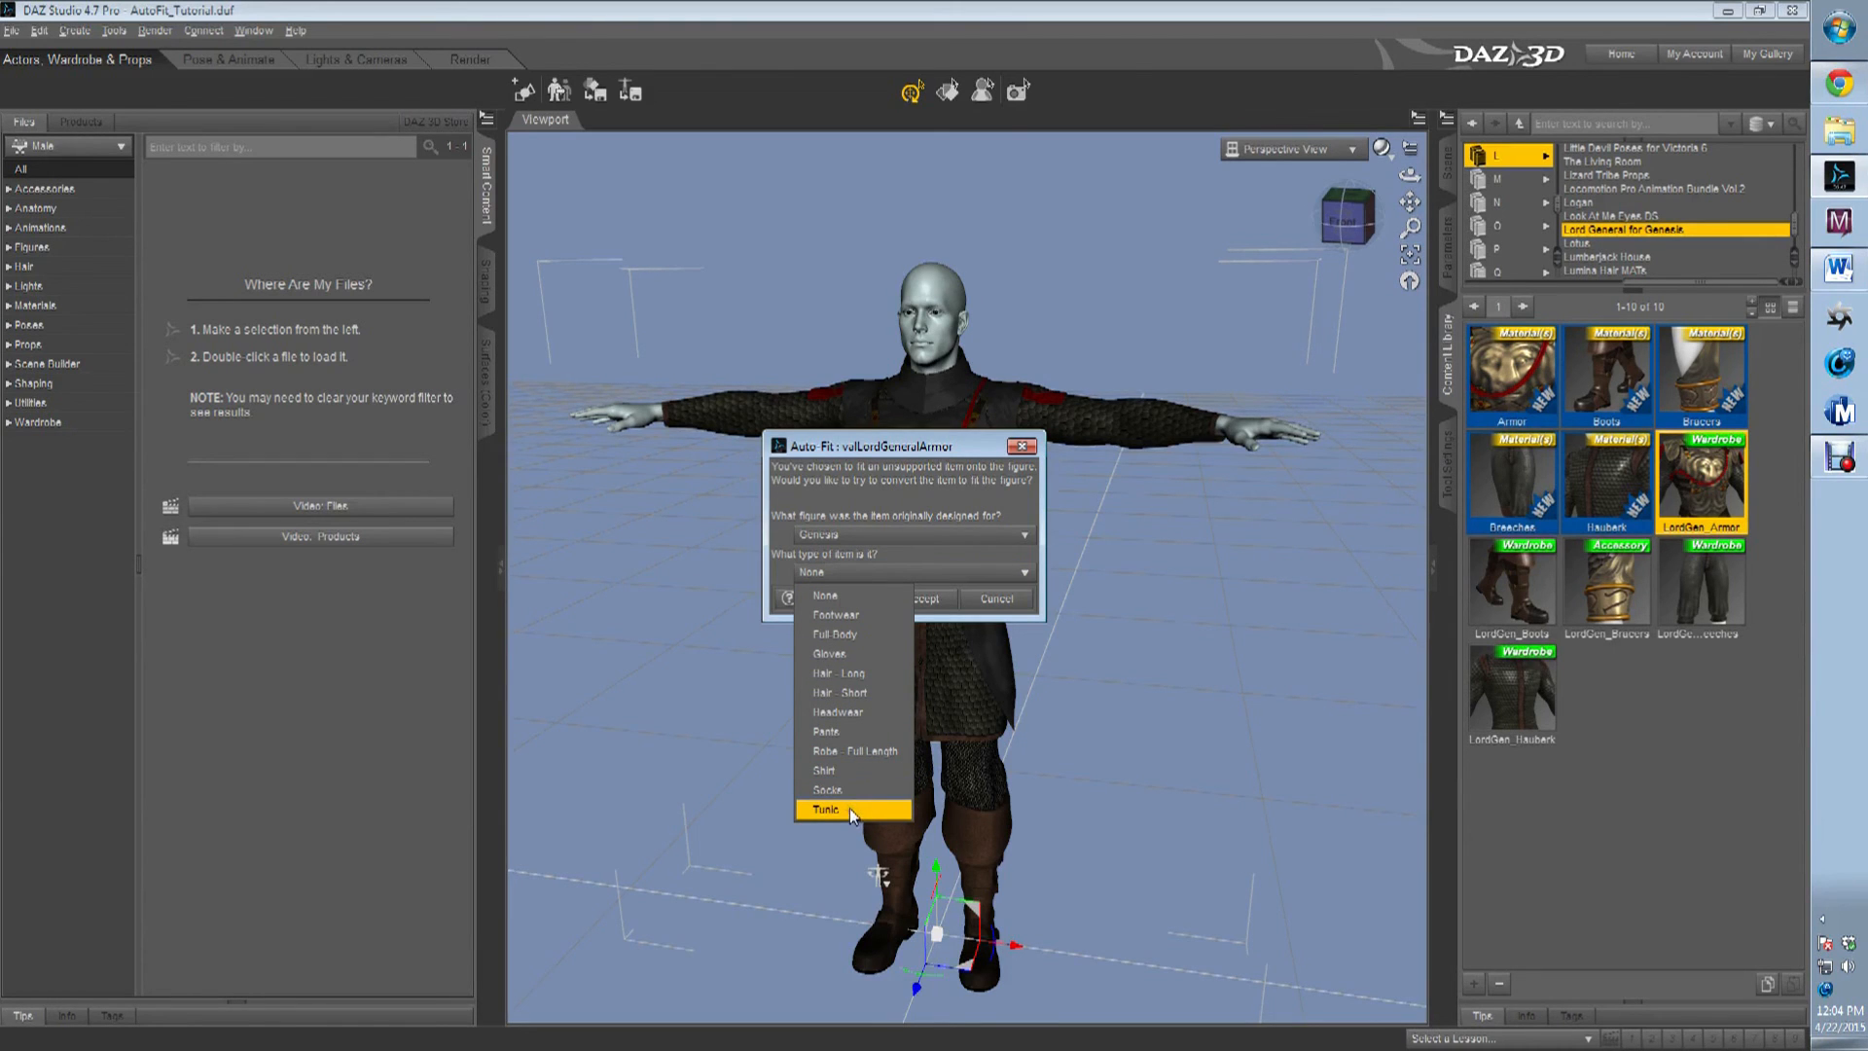
left_click(856, 595)
left_click(904, 599)
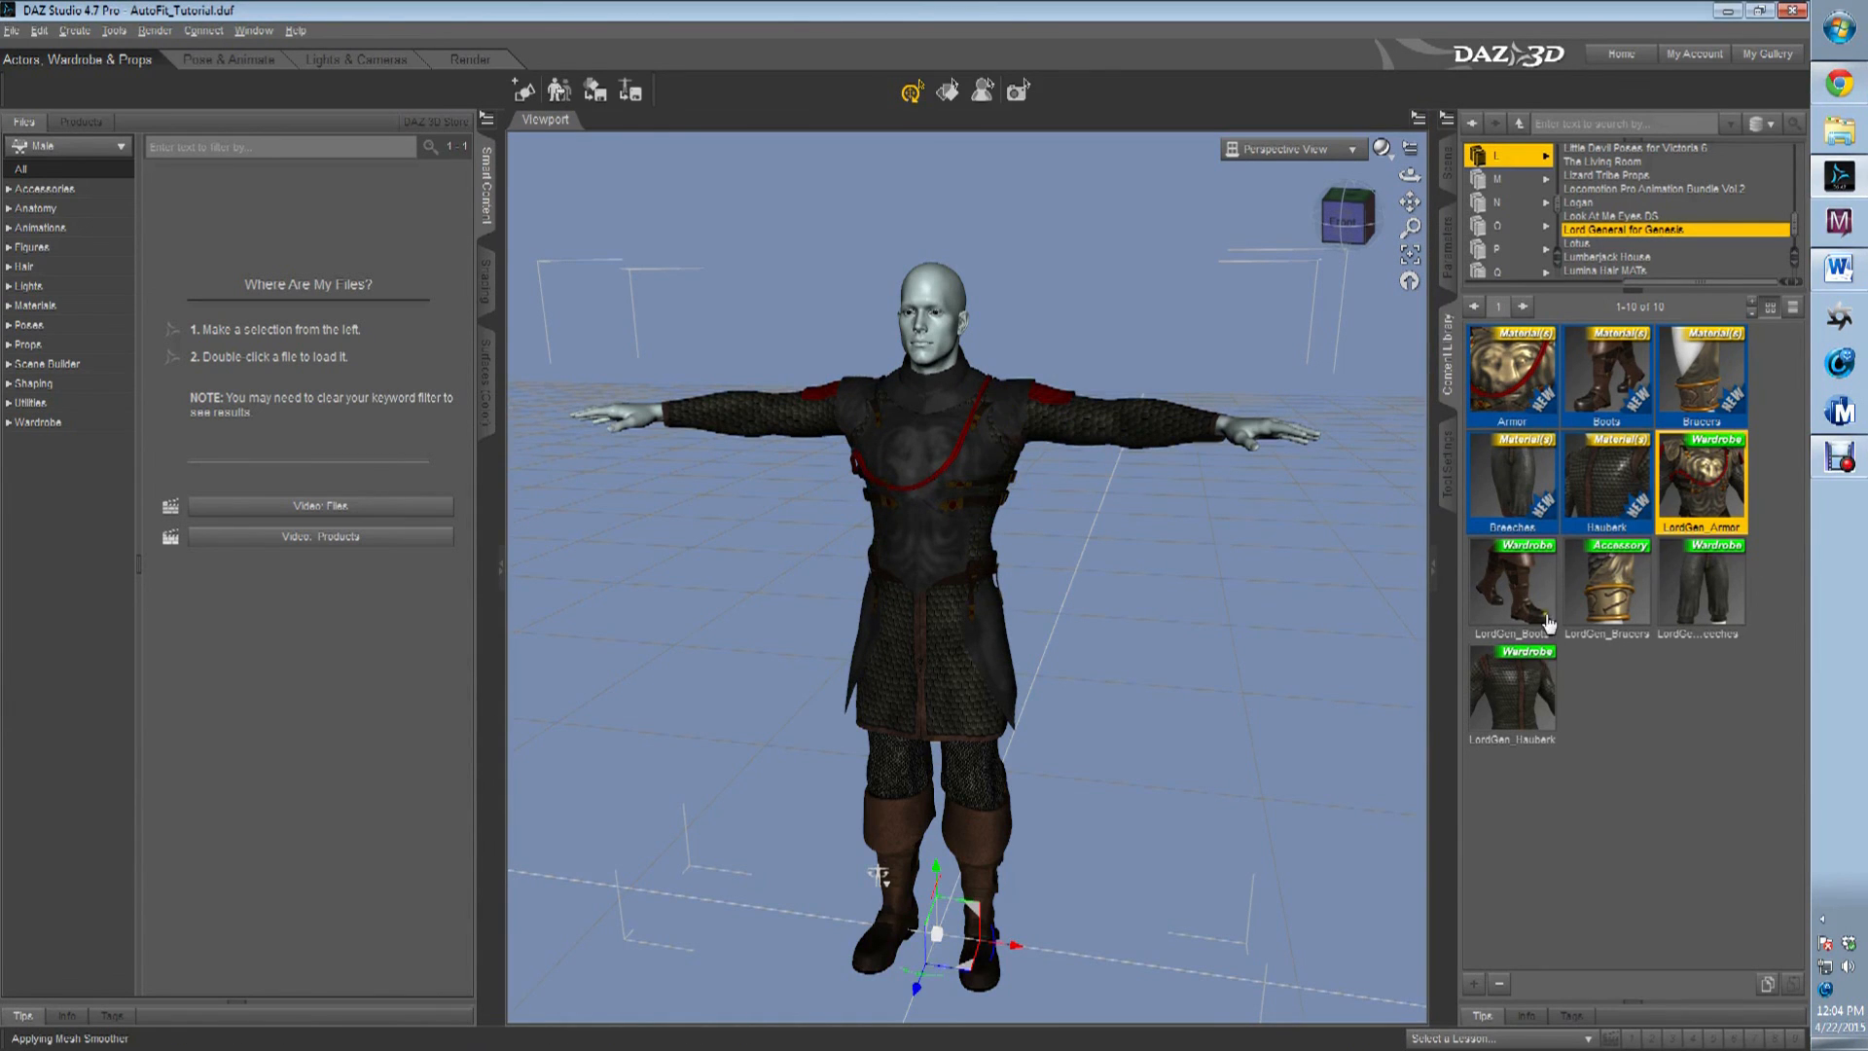
Load LordGen_Bracers onto Michael 6 and auto-fit them with Genesis as their original figure and Gloves as their item type.
left_click(1640, 628)
left_click_drag(1622, 632, 1274, 454)
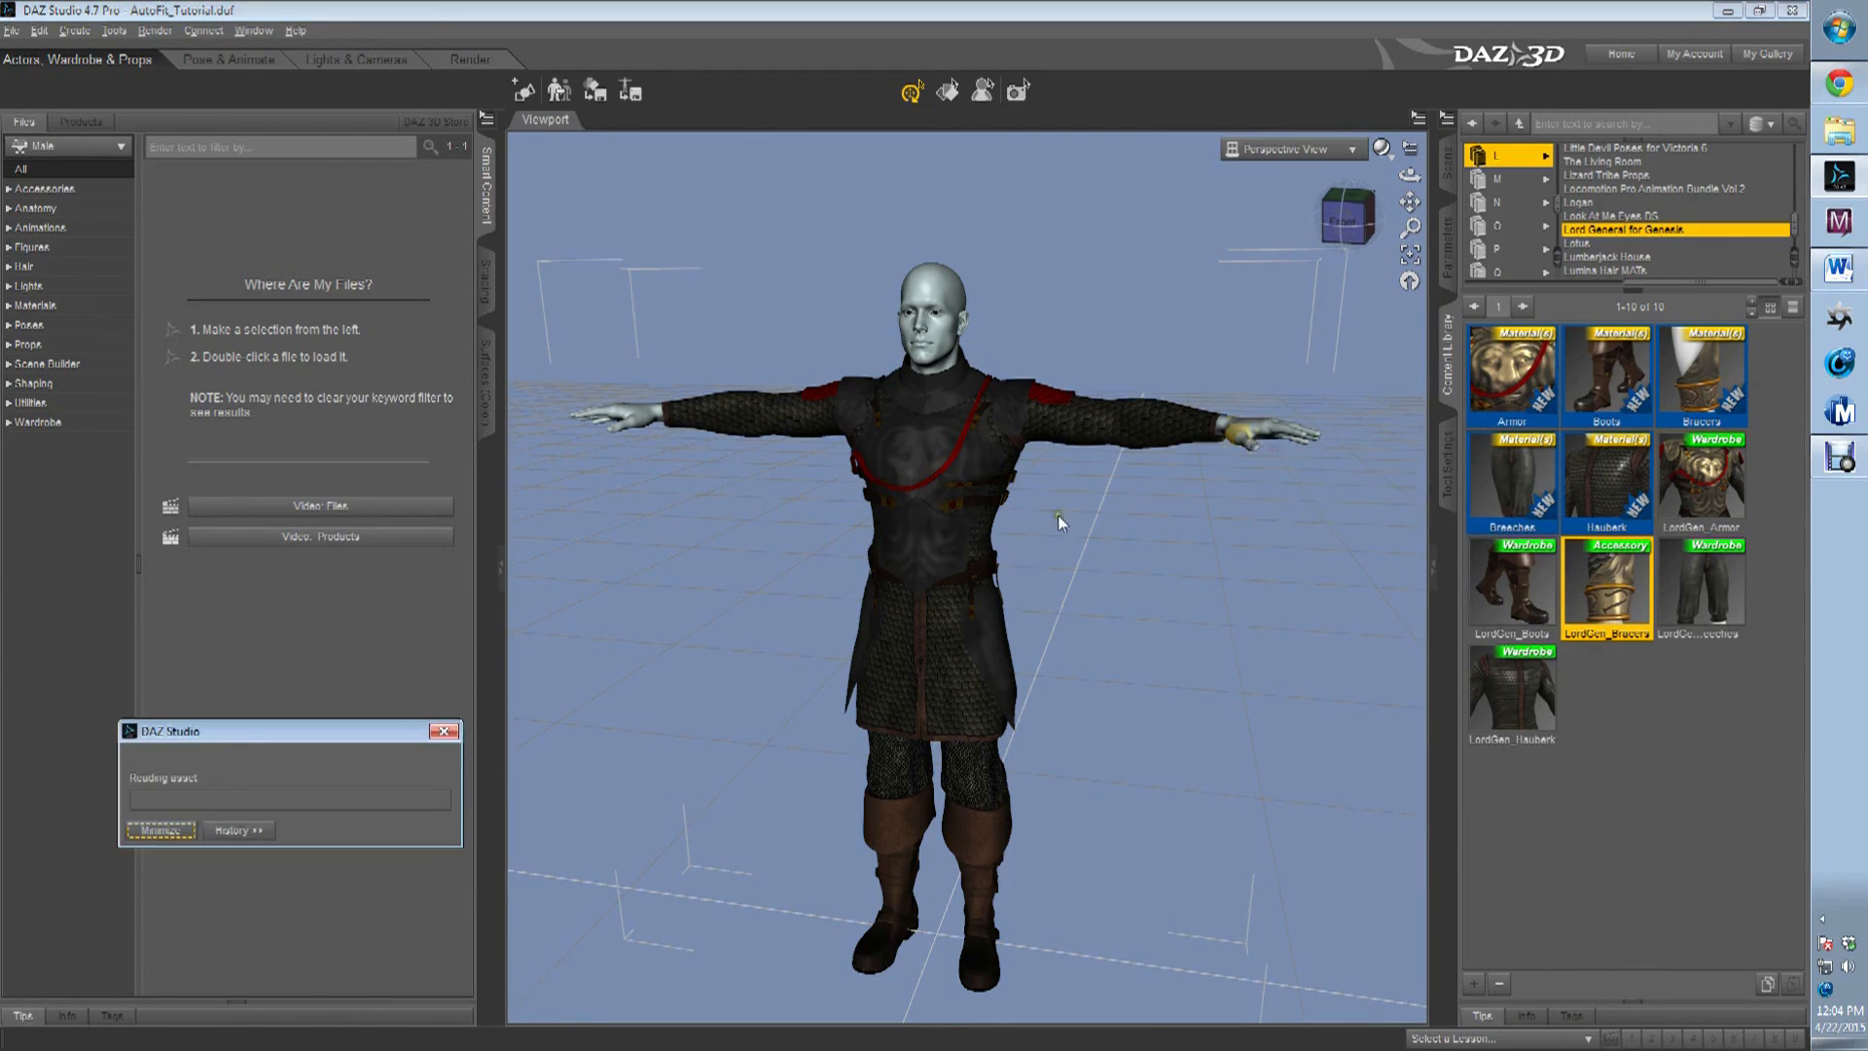
left_click(985, 538)
left_click(978, 553)
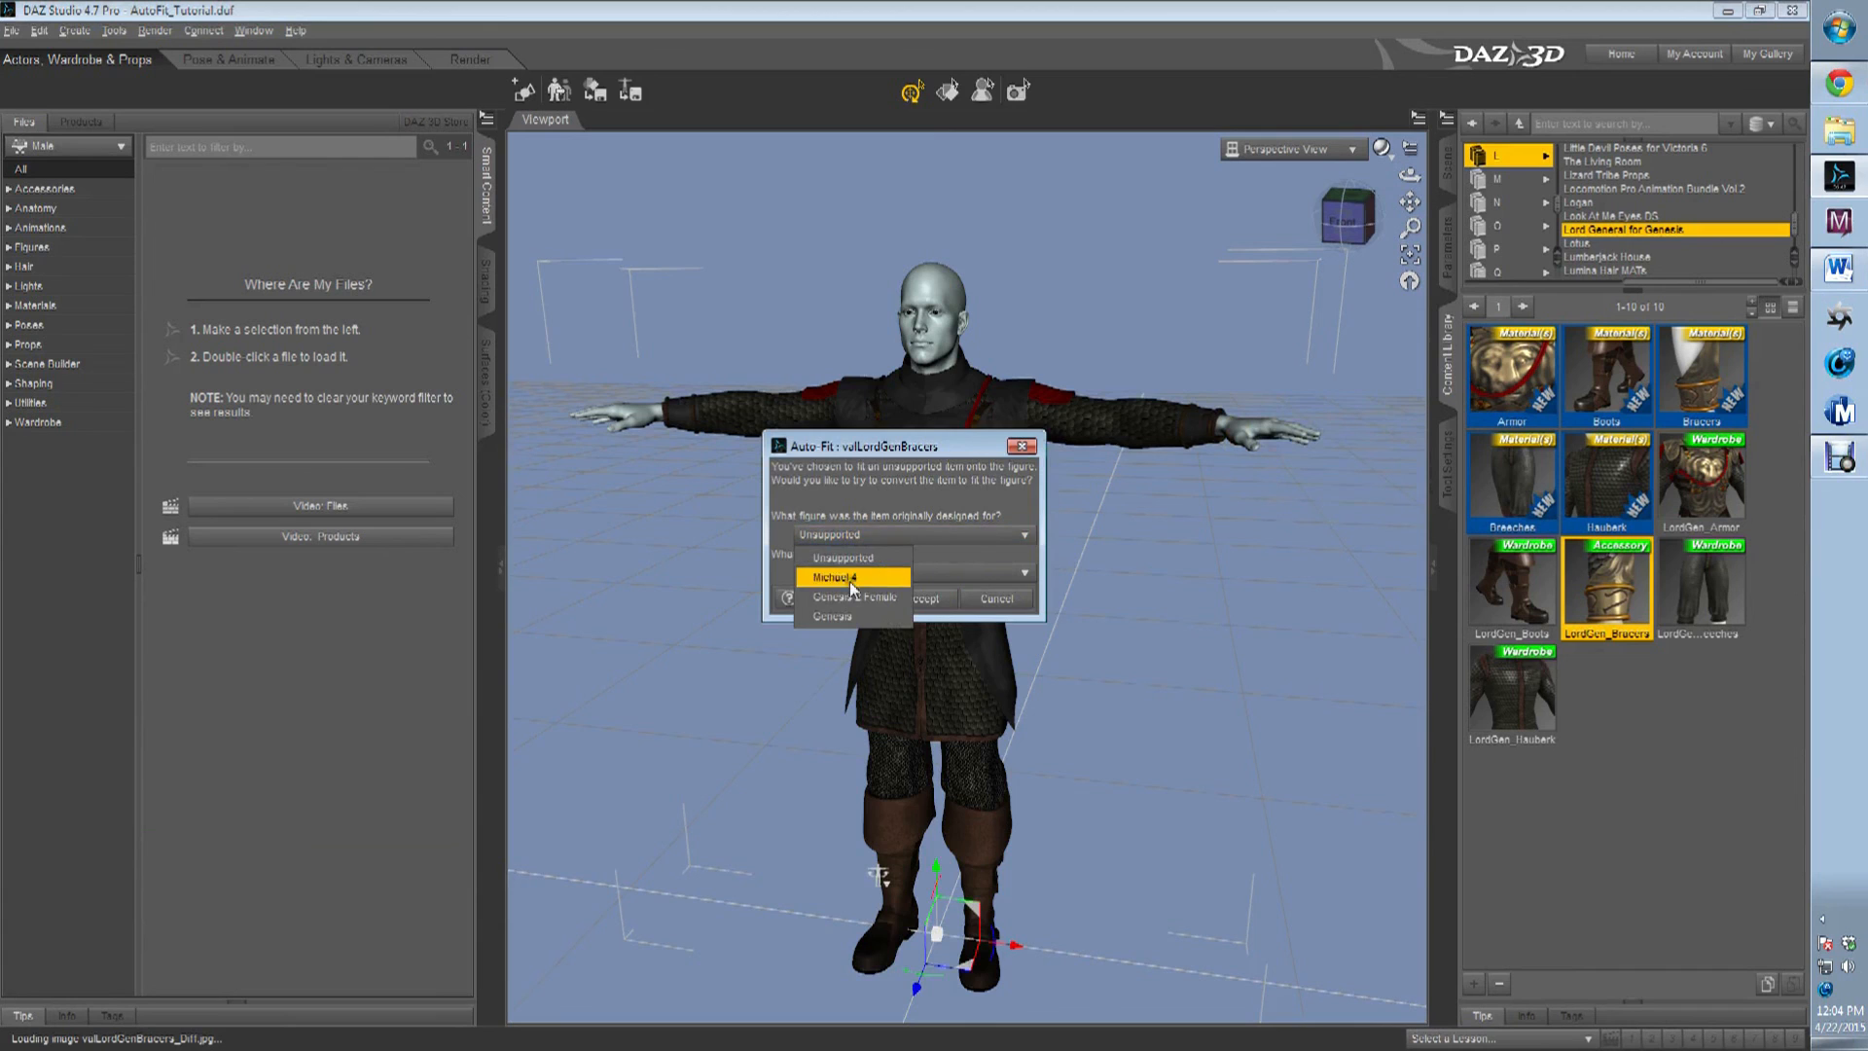
left_click(876, 584)
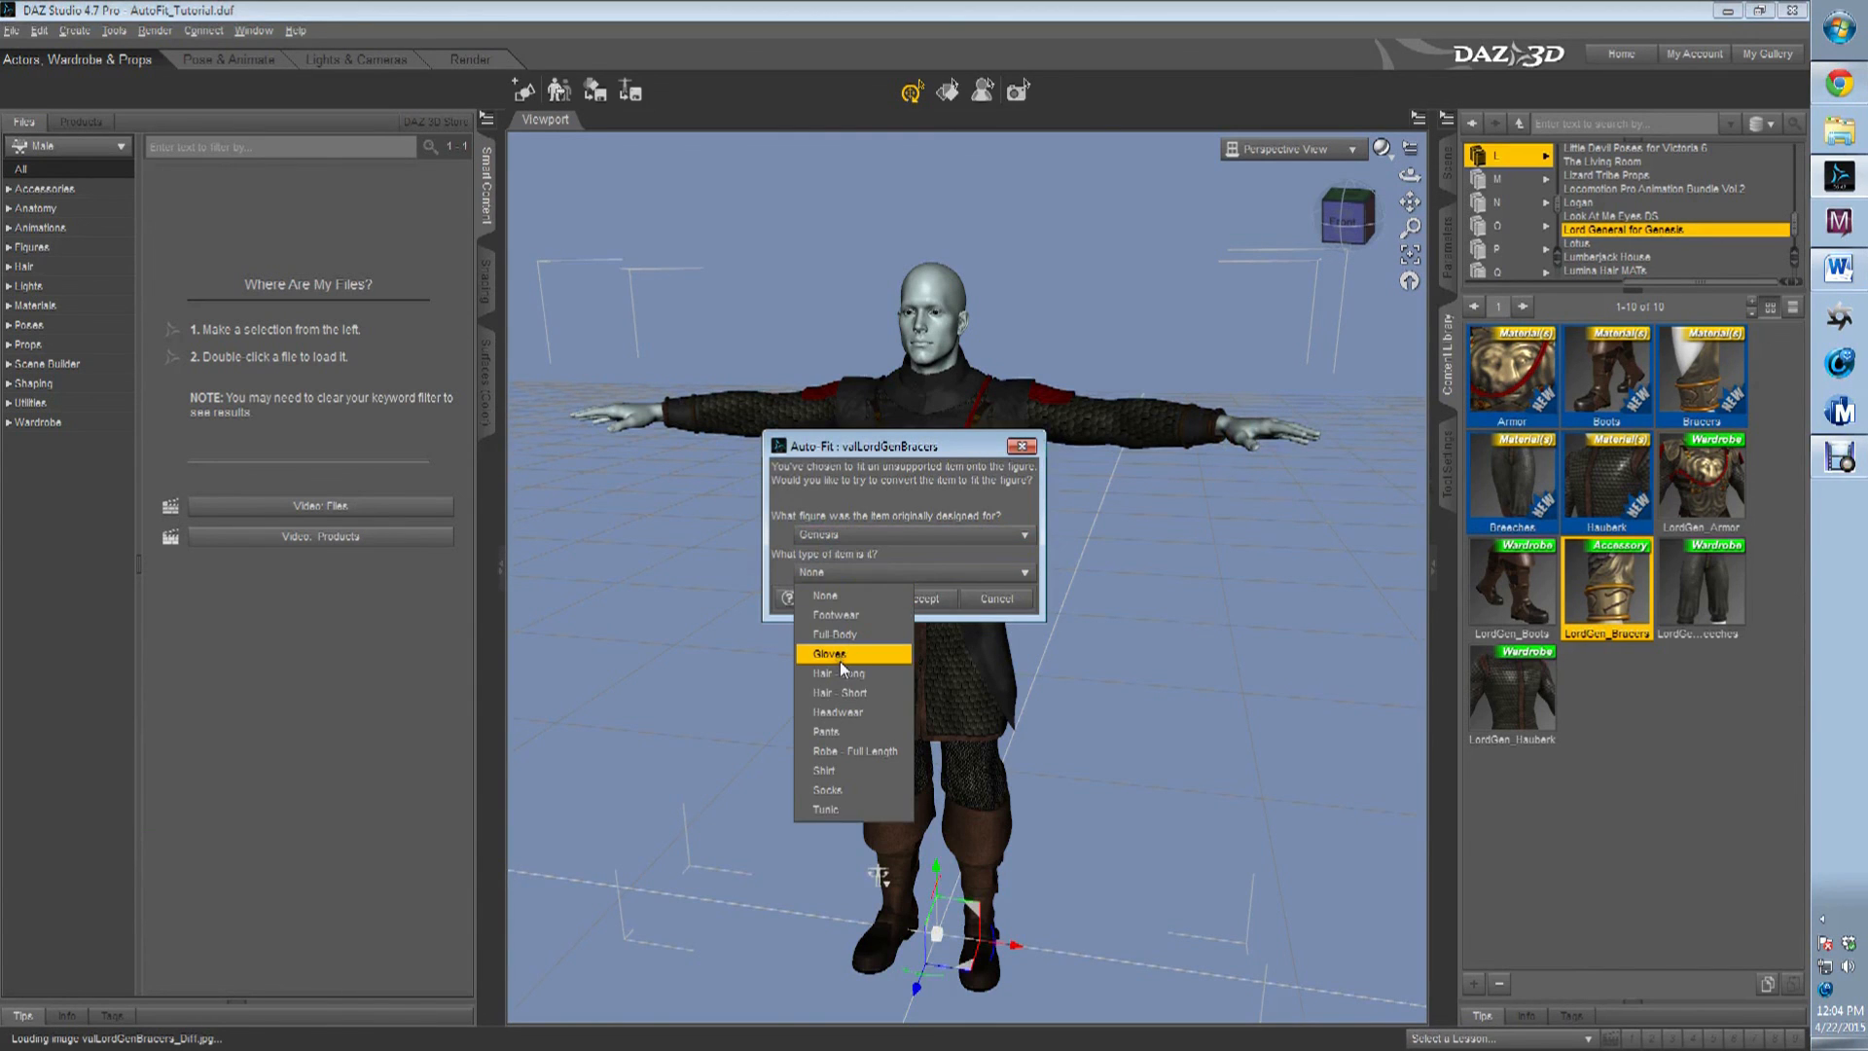
left_click(837, 654)
left_click(920, 599)
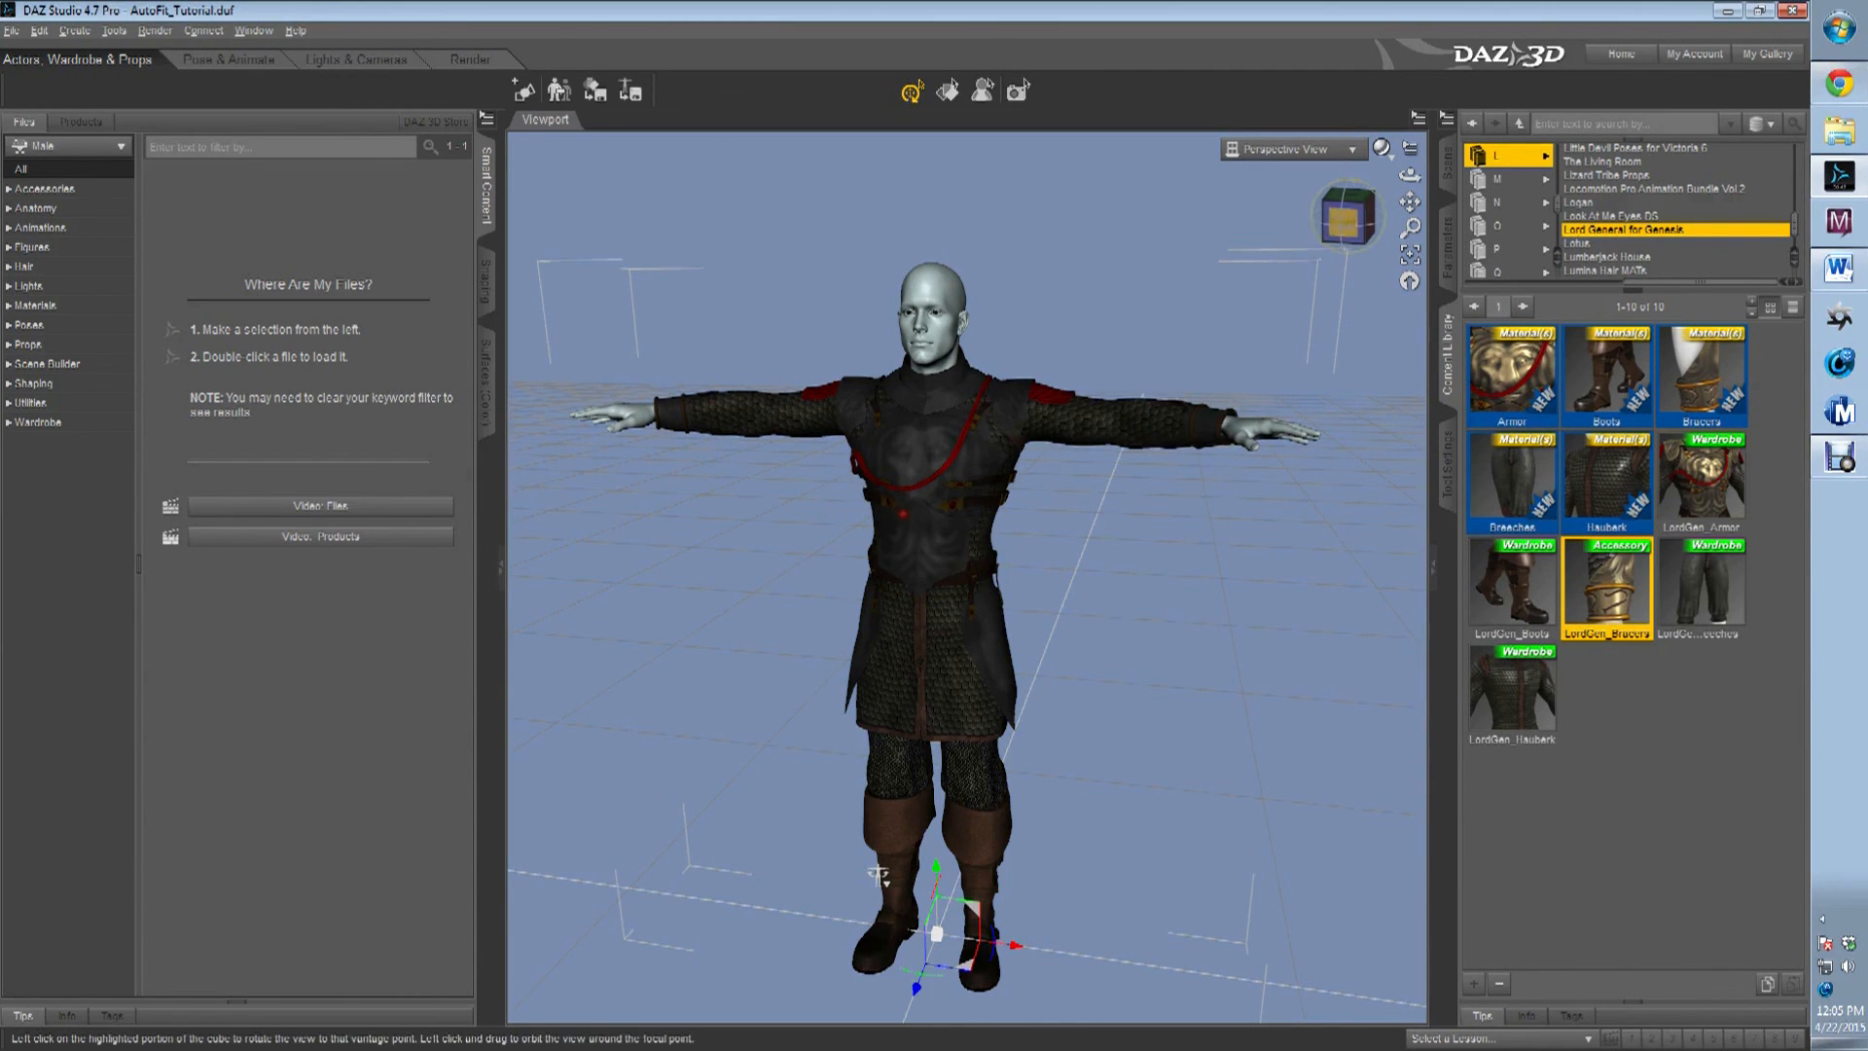
Inspect the fitted Lord General outfit on Michael 6 from the front.
left_click_drag(1345, 222, 913, 513)
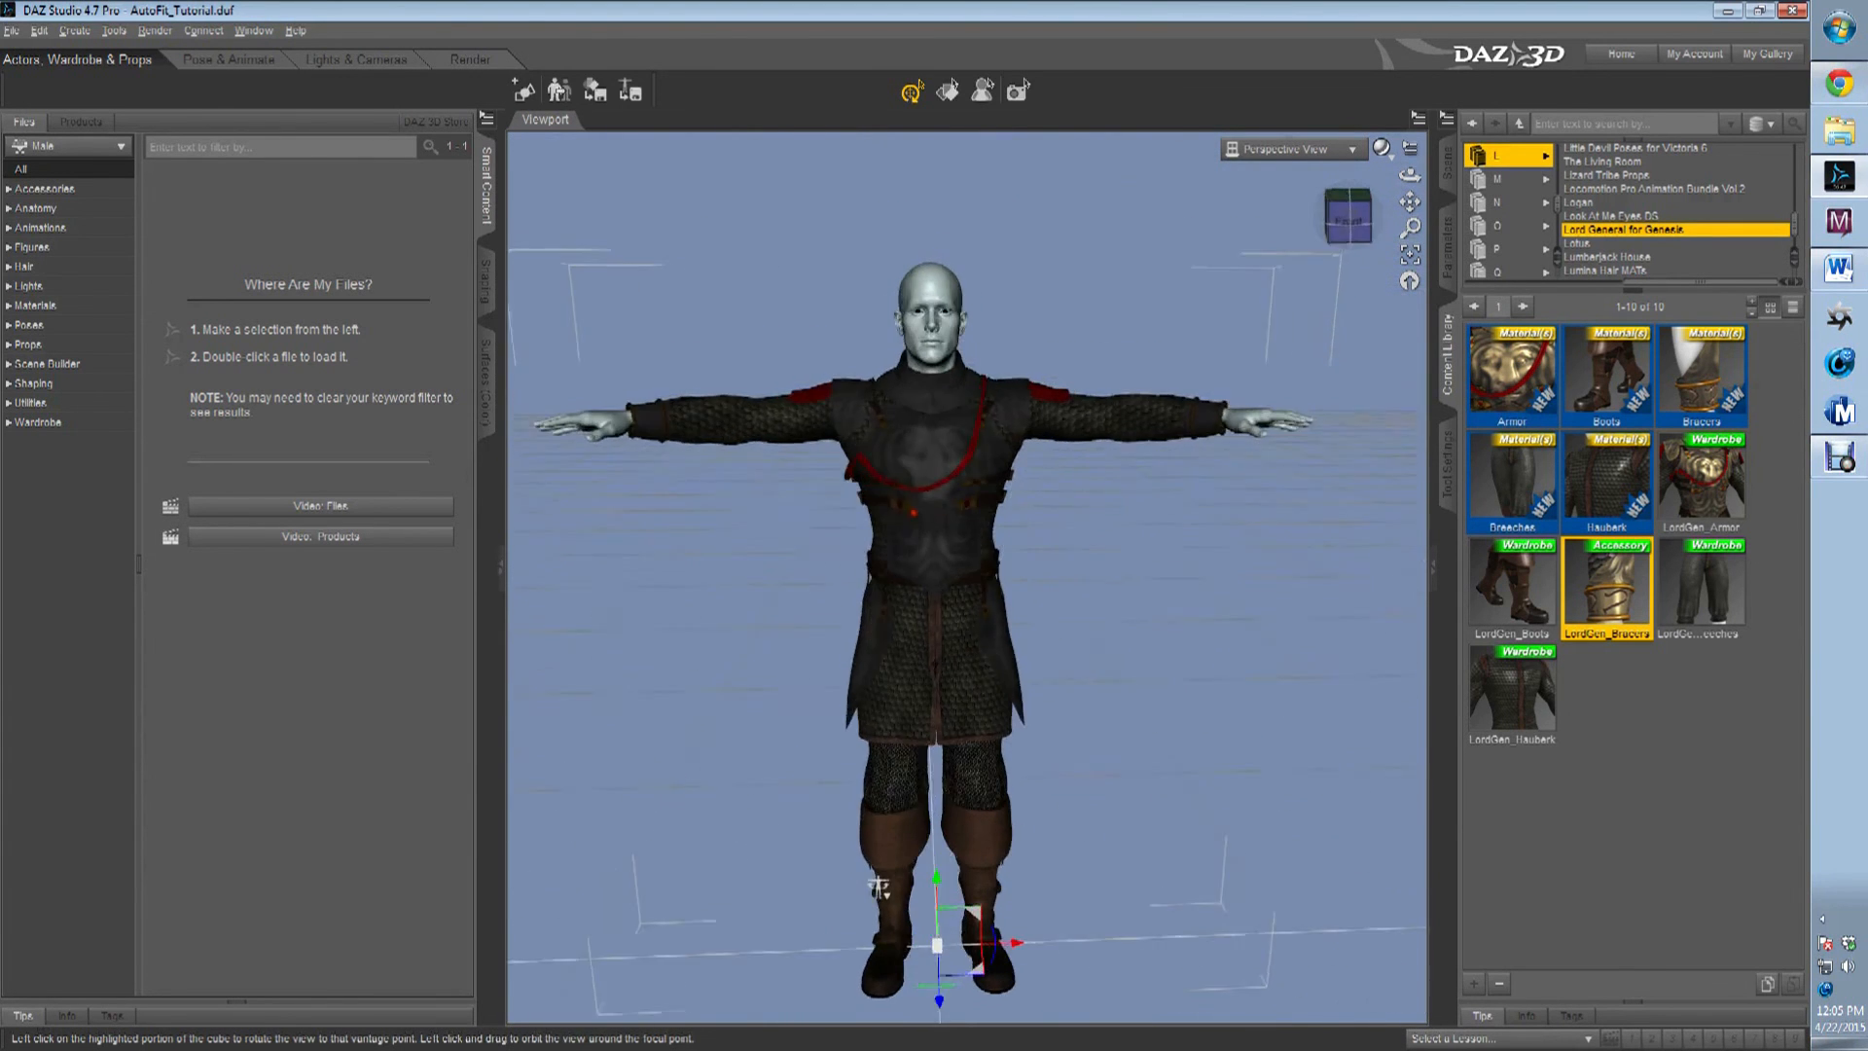
left_click_drag(878, 887, 880, 861)
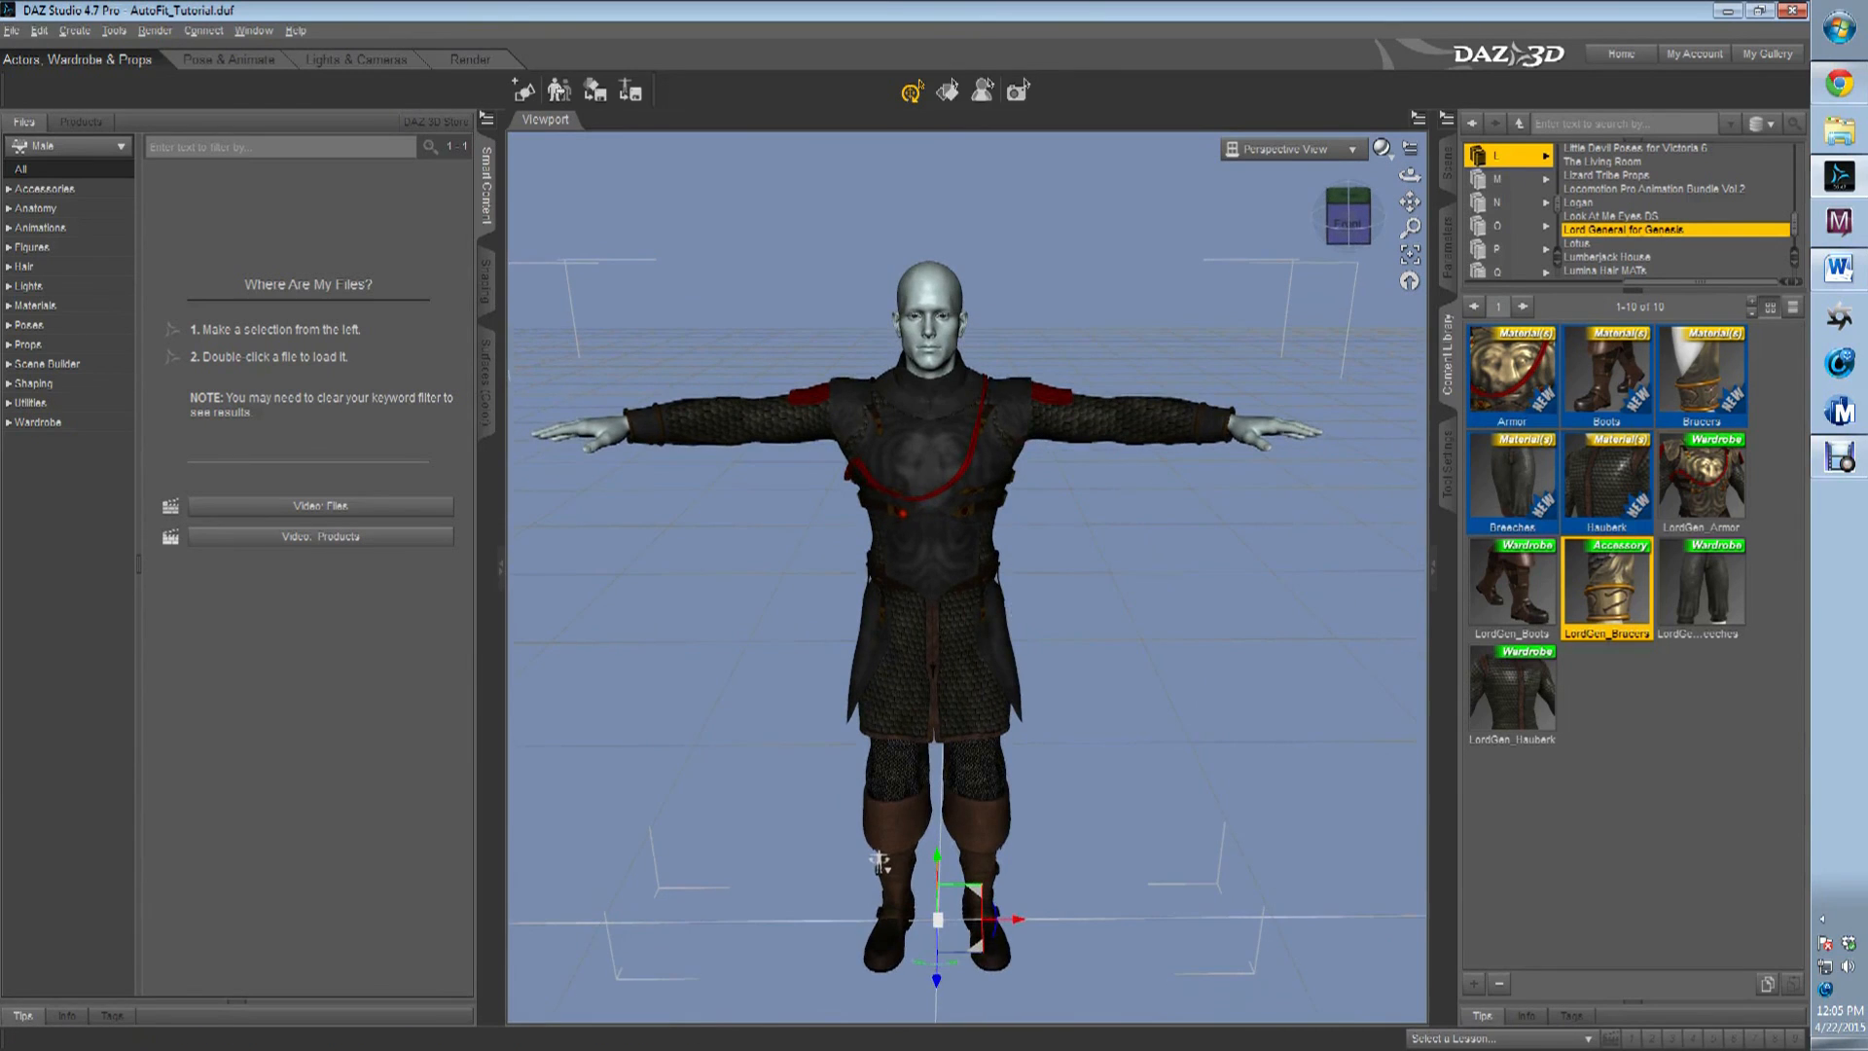